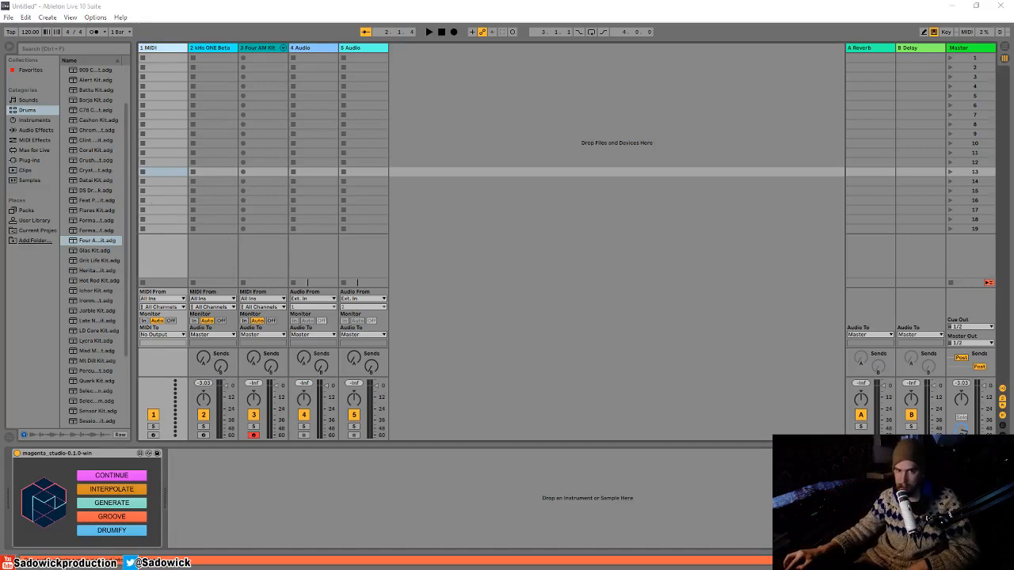
Examine the devices loaded on the MIDI, kHs ONE Beta and Four AM Kit tracks
left_click(166, 50)
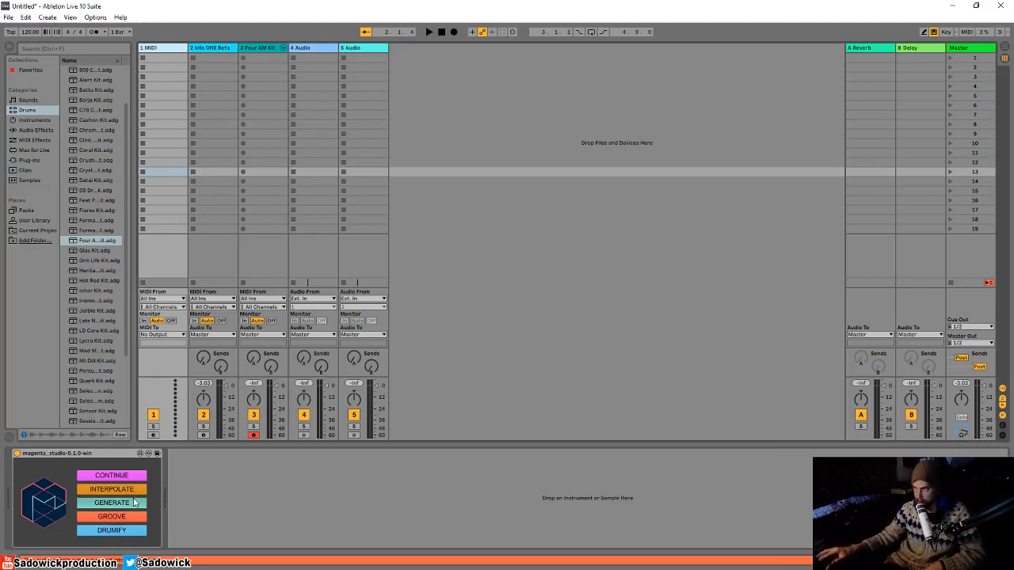
left_click(203, 49)
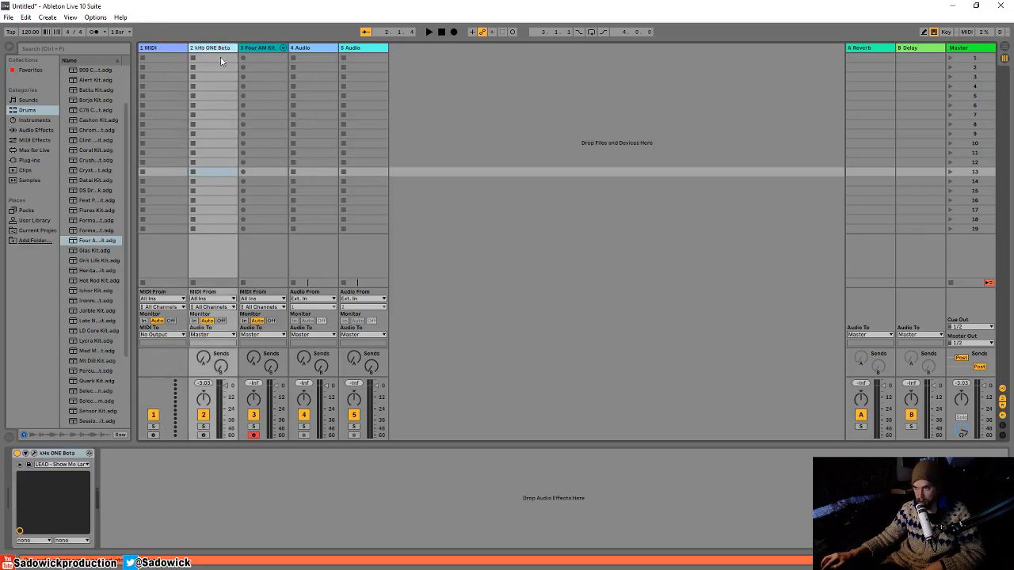
left_click(258, 48)
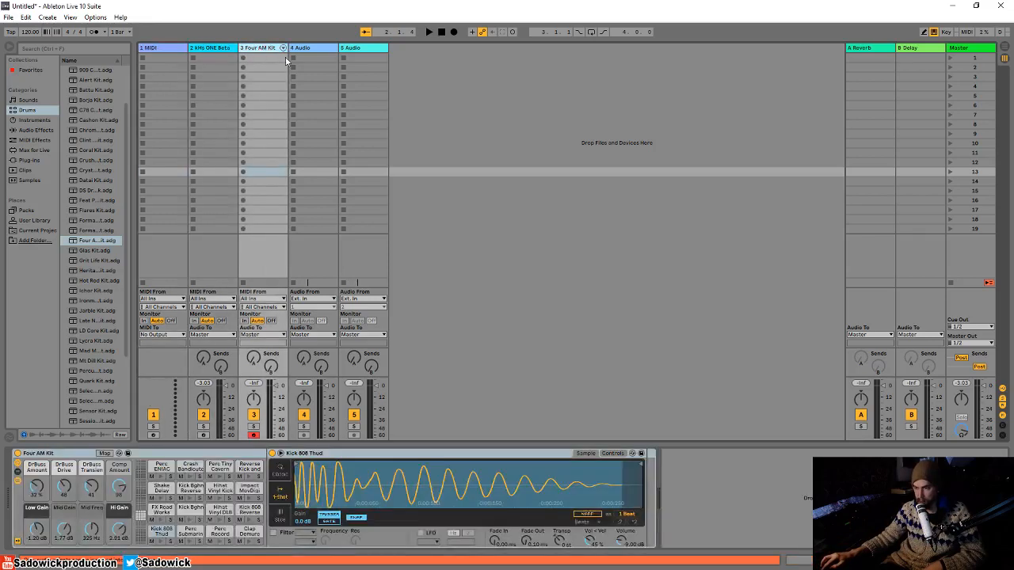
left_click(221, 47)
left_click(173, 48)
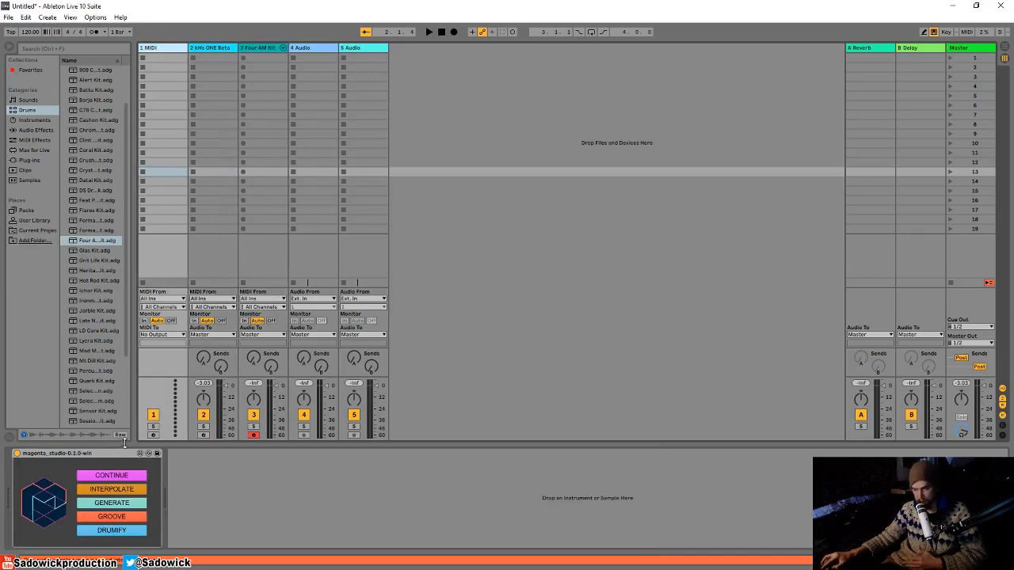
Set up Magenta Studio's Generate tool for melody output to the kHs ONE Beta track, starting at Slot 1
left_click(112, 504)
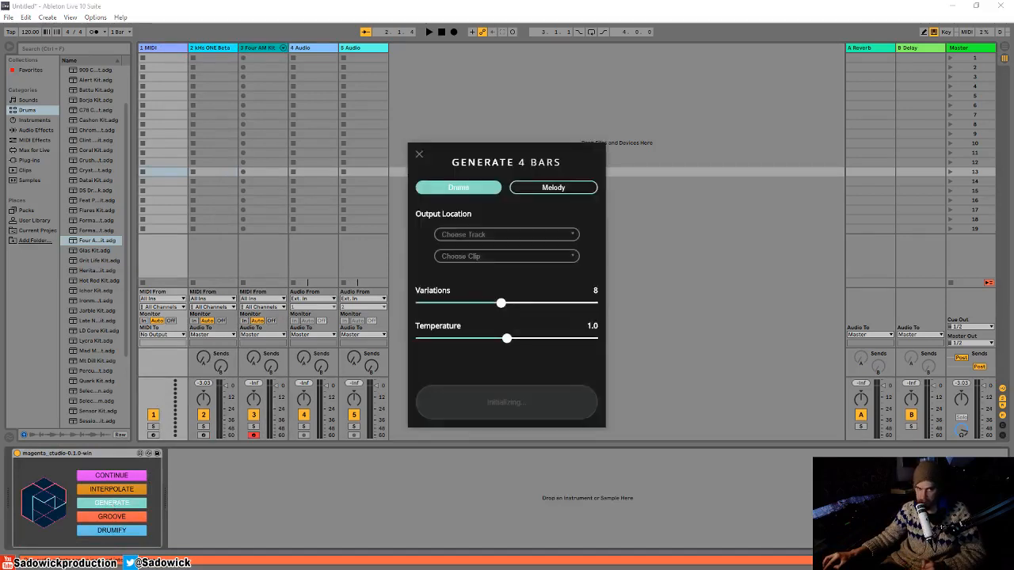
left_click_drag(536, 147, 523, 125)
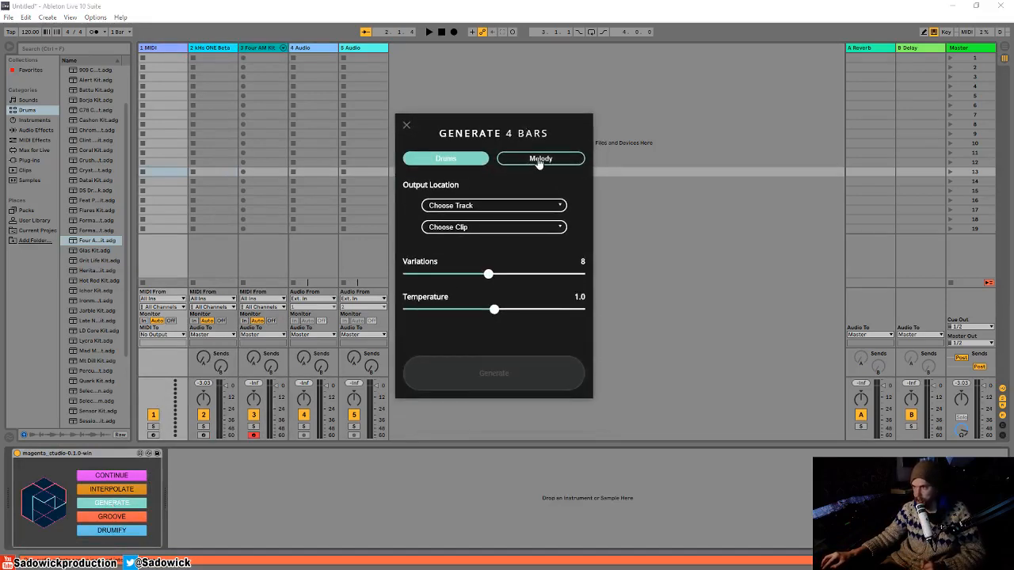
left_click(538, 161)
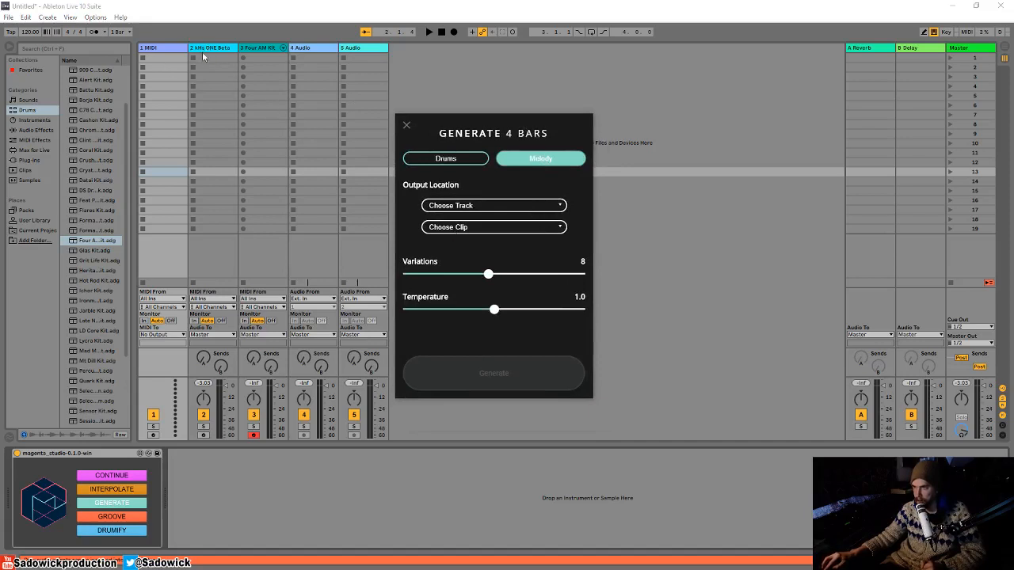
left_click(503, 205)
left_click(479, 232)
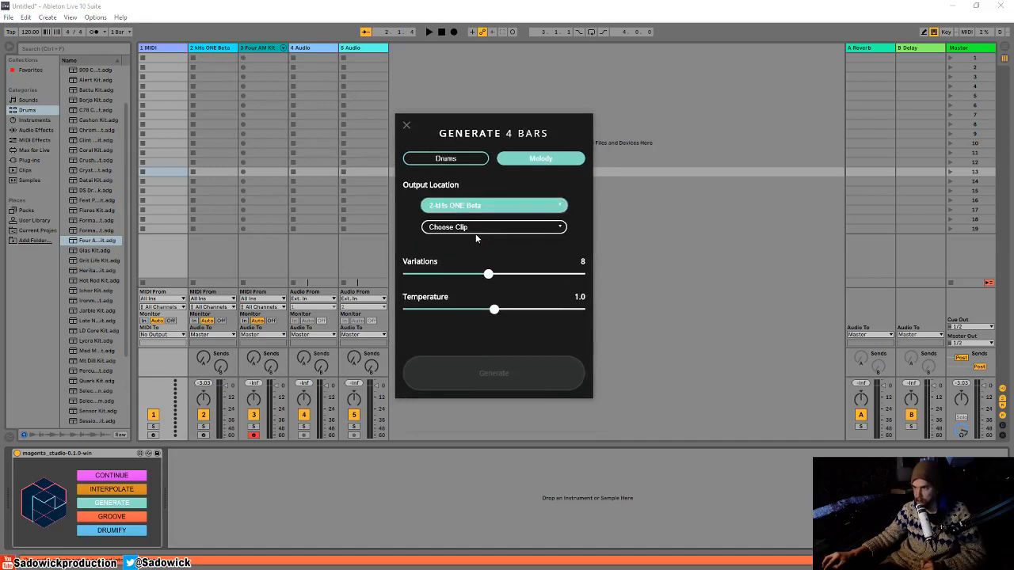
left_click(476, 230)
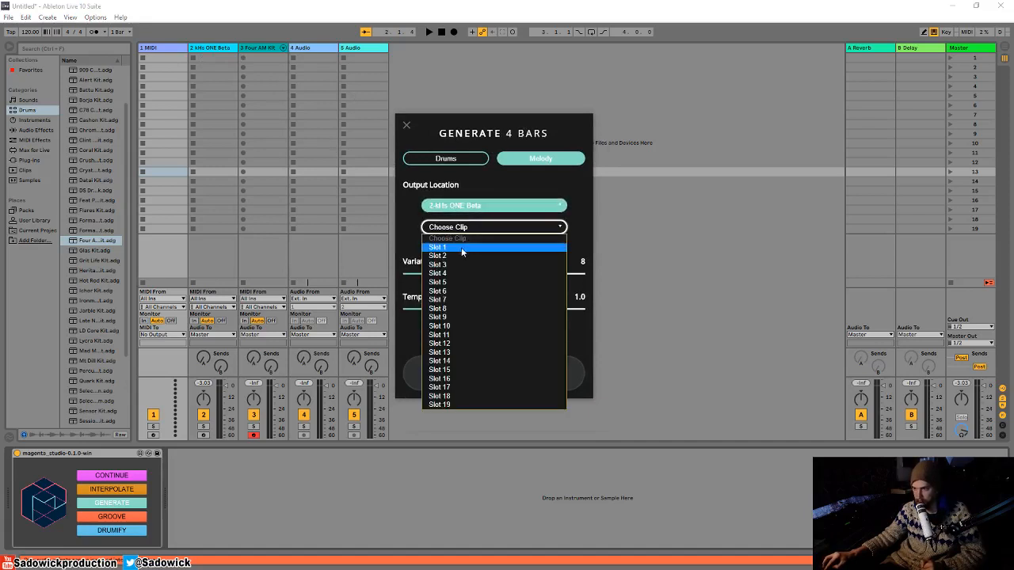
left_click(460, 247)
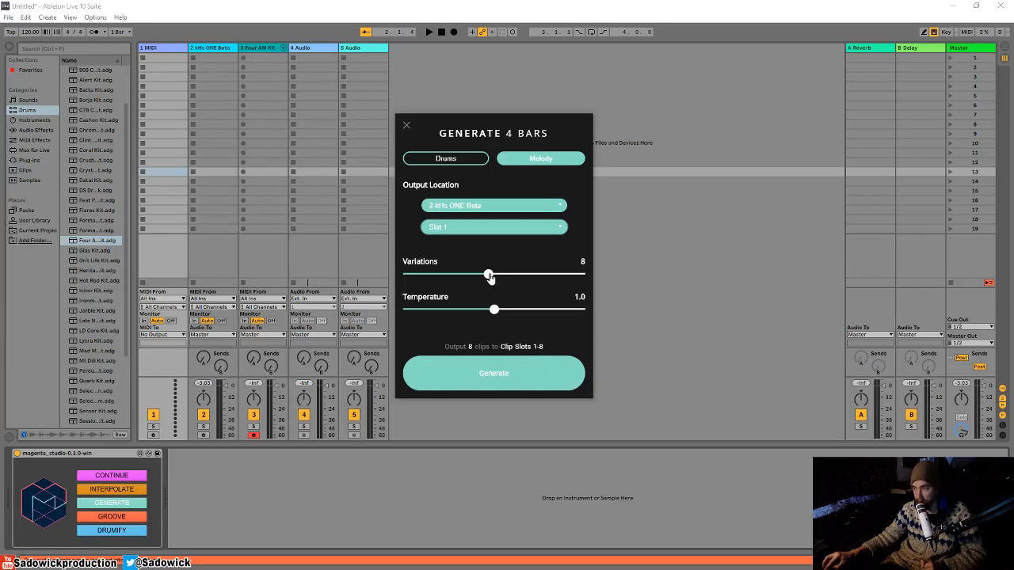
Set Variations to 9, generate the melody clips and close the Generate window
mouse_move(489, 277)
left_mouse_down()
mouse_move(555, 277)
mouse_move(481, 278)
left_mouse_up()
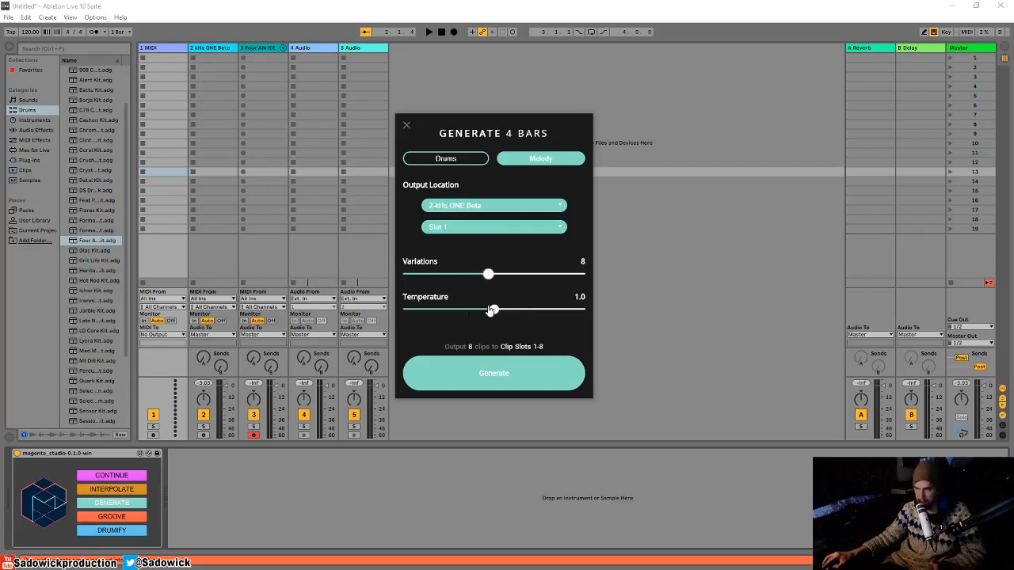
left_click(507, 379)
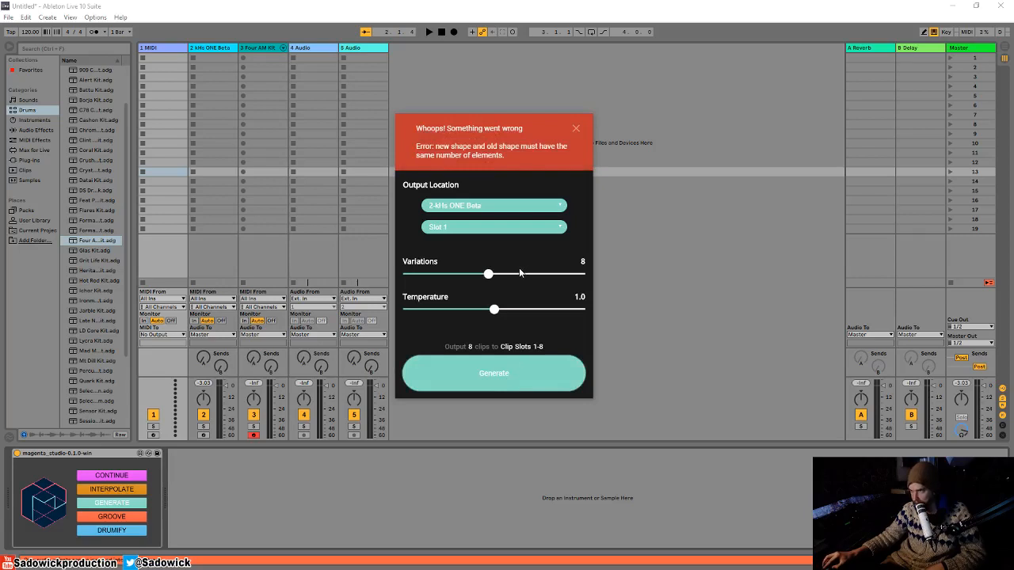
left_click_drag(495, 277, 500, 276)
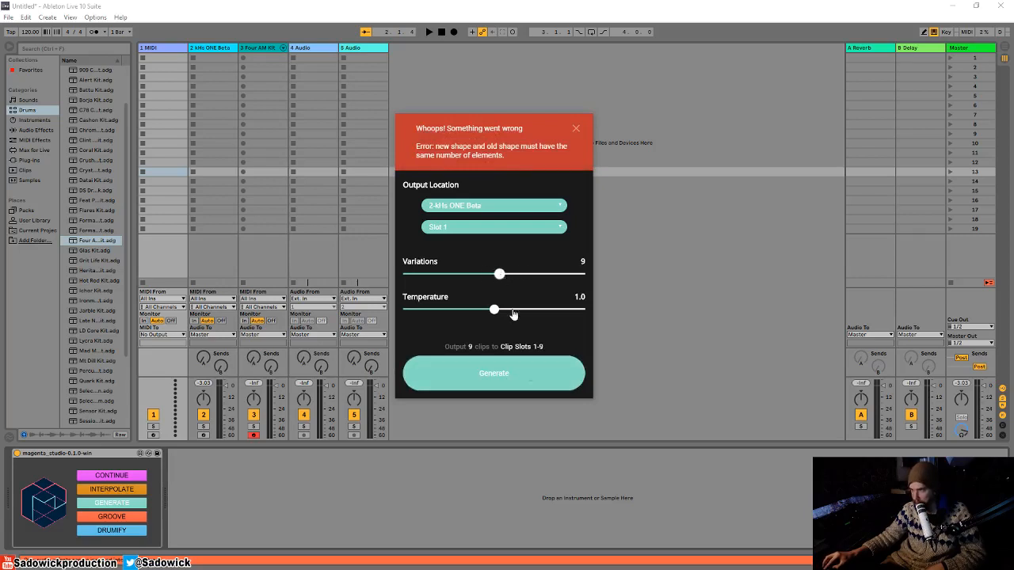
left_click(519, 386)
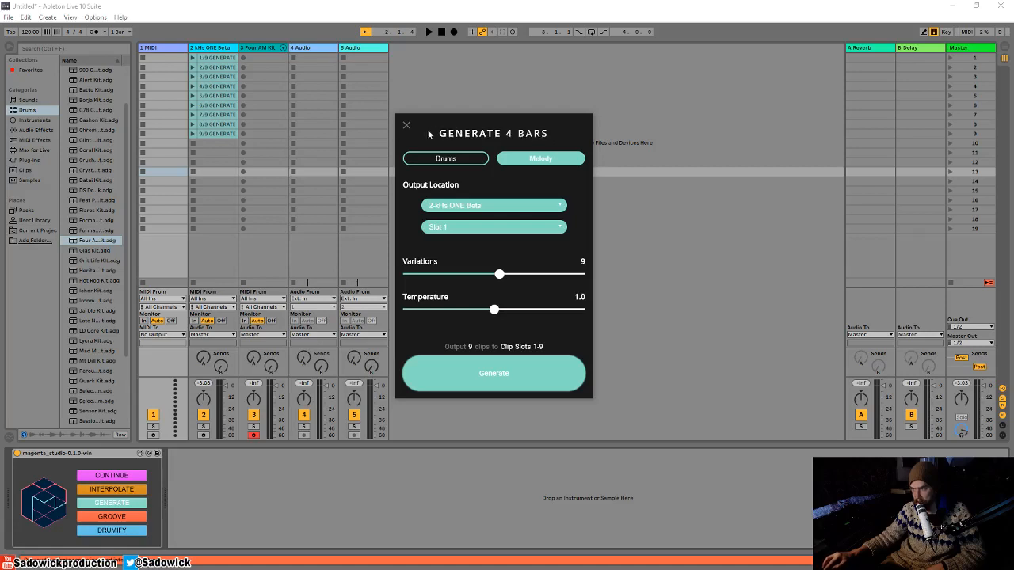
left_click(406, 127)
Audition the first three generated melody clips with their notes shown in an enlarged clip editor
left_click(192, 60)
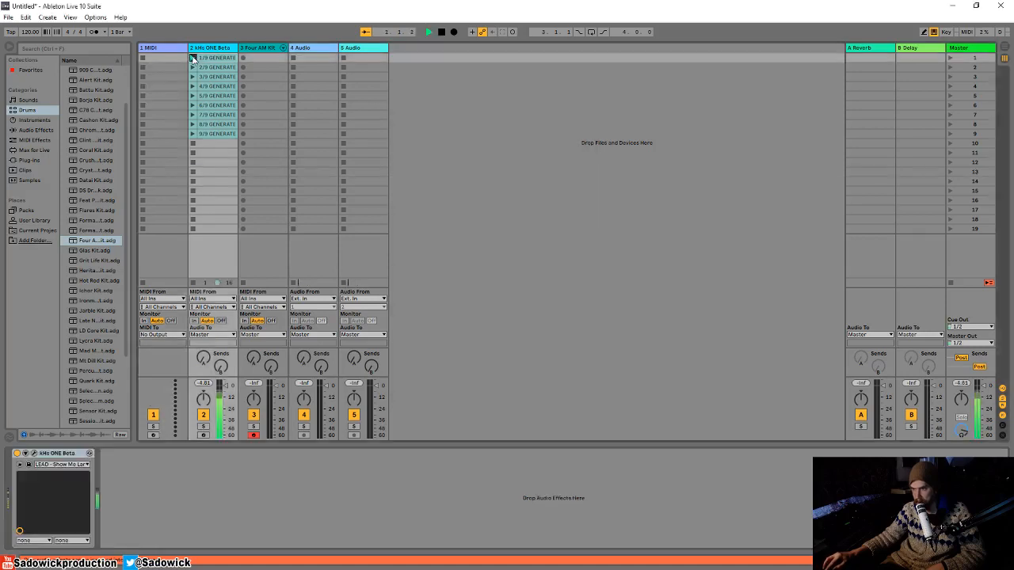
left_click(210, 57)
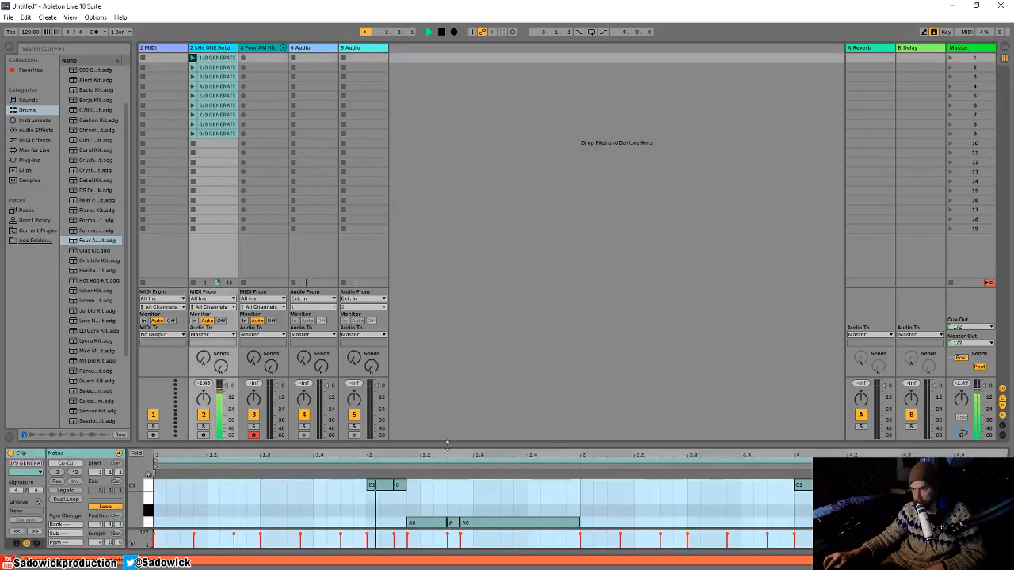
left_click_drag(444, 445, 444, 315)
left_click(192, 67)
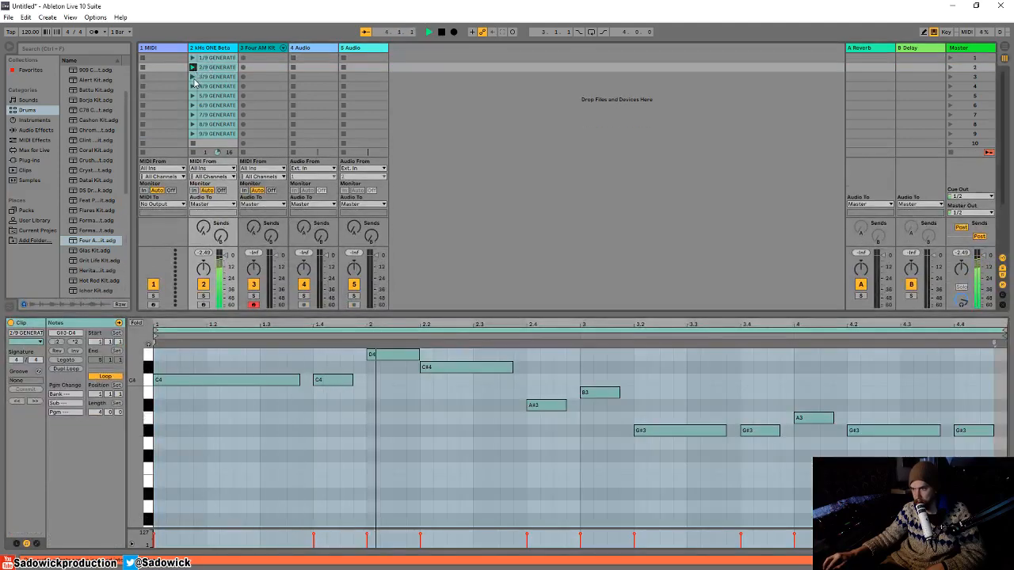
left_click(193, 78)
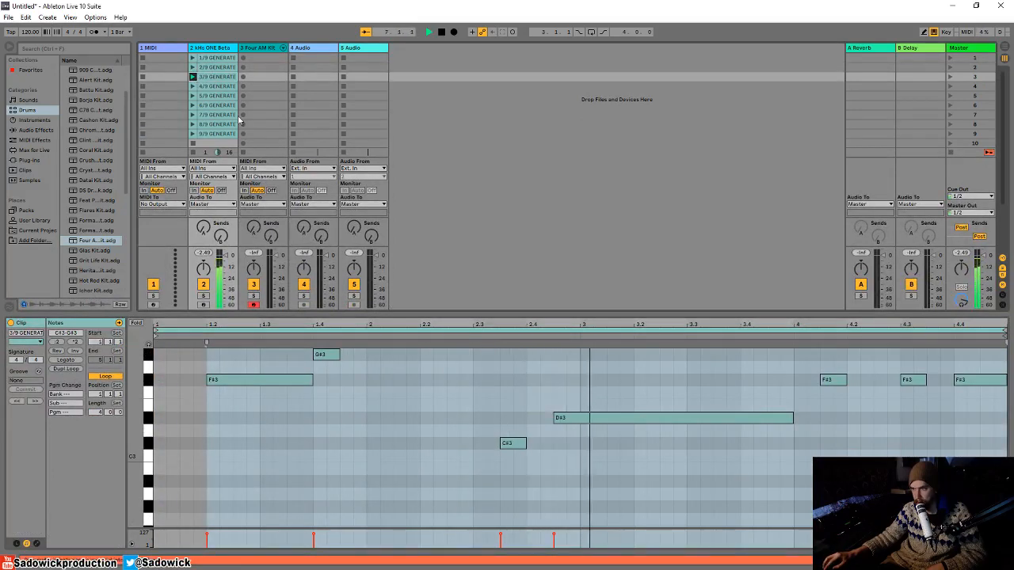
Colour the 3/9 GENERATE clip red and audition the fourth and fifth generated clips
right_click(210, 80)
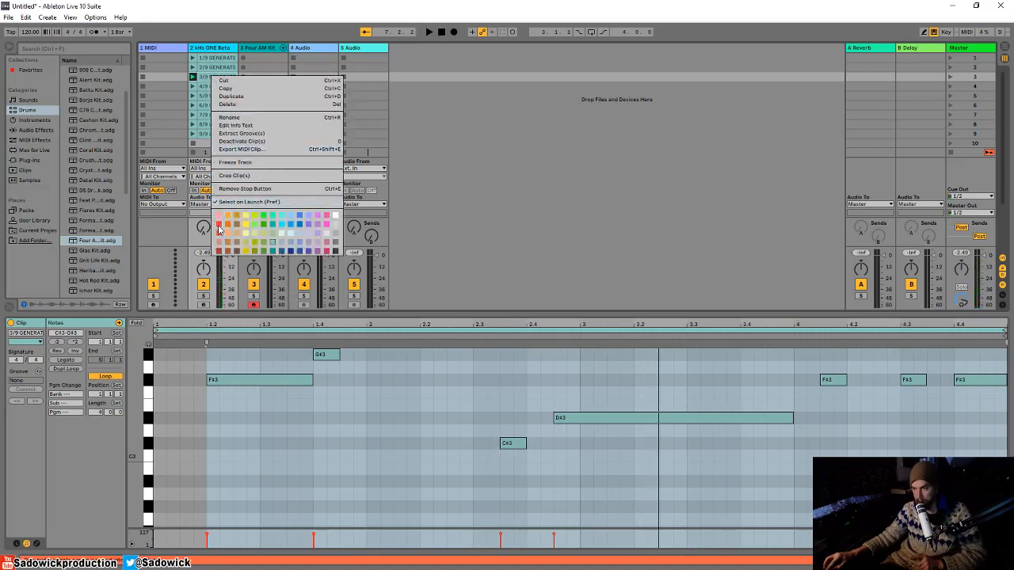
left_click(219, 227)
left_click(192, 87)
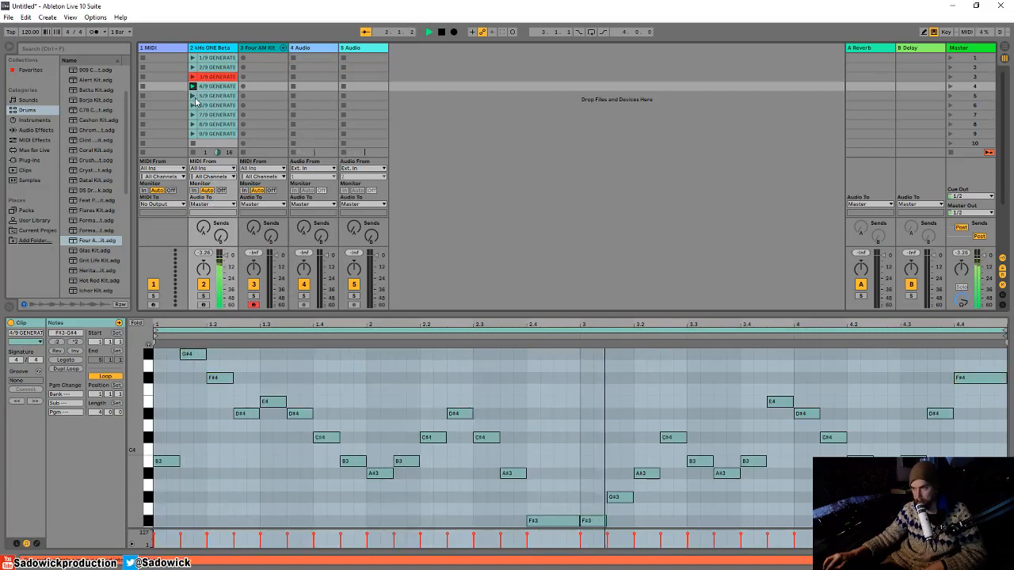
left_click(192, 97)
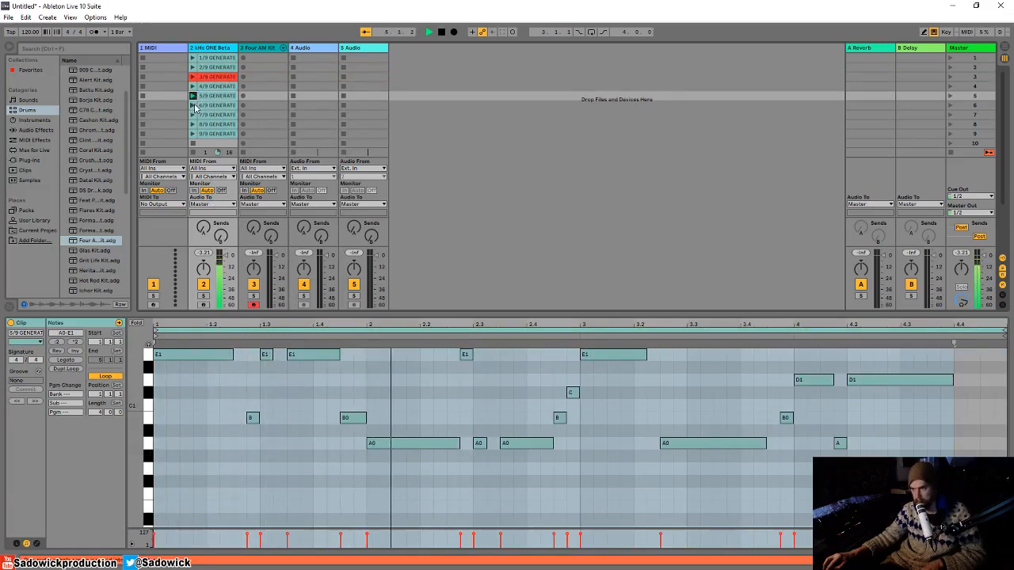
Transpose all notes of the 5/9 GENERATE clip up one octave, play it back and colour the clip red
left_click_drag(178, 482, 1007, 356)
key("shift+Up")
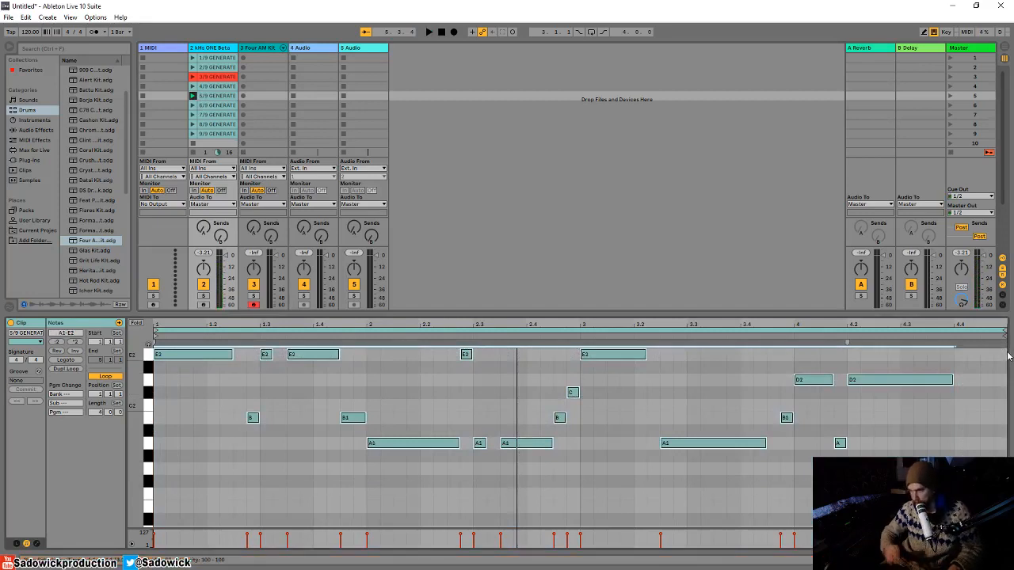
key("space")
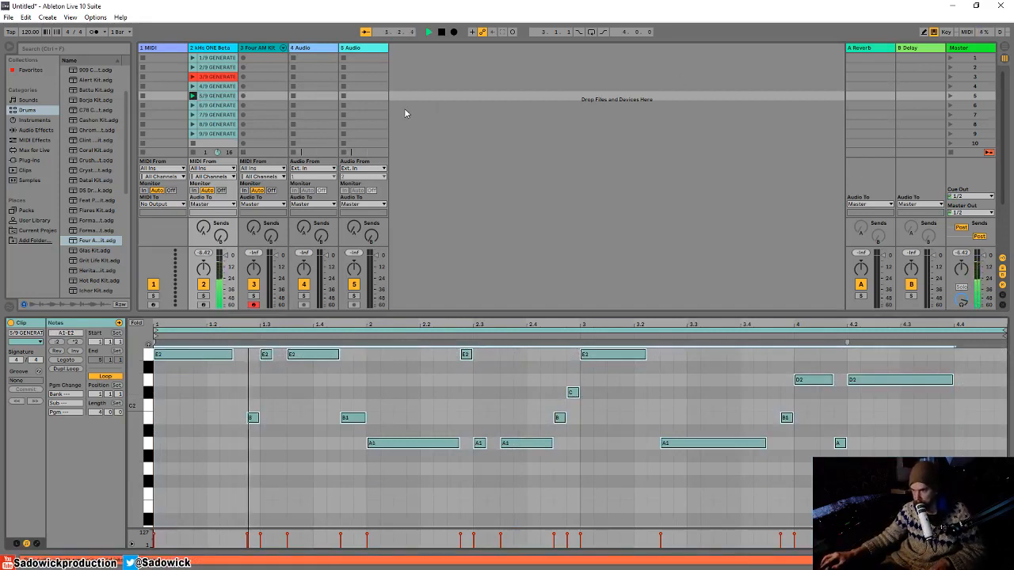
right_click(218, 98)
left_click(225, 253)
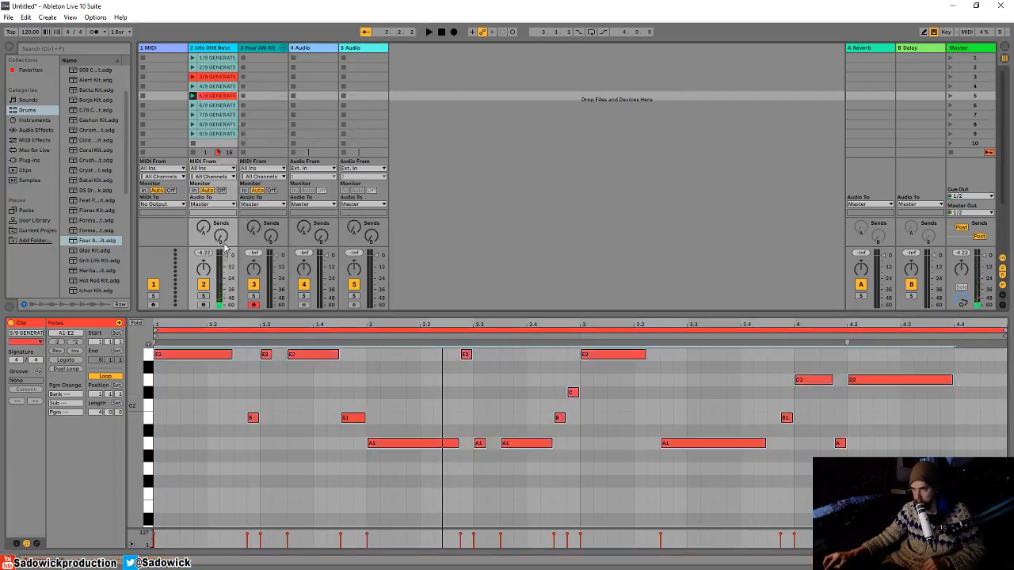
Delete all generated clips except the red 3/9 and 5/9 ones, and move the 5/9 clip up to slot 4
left_click(213, 107)
key("Delete")
key("Down")
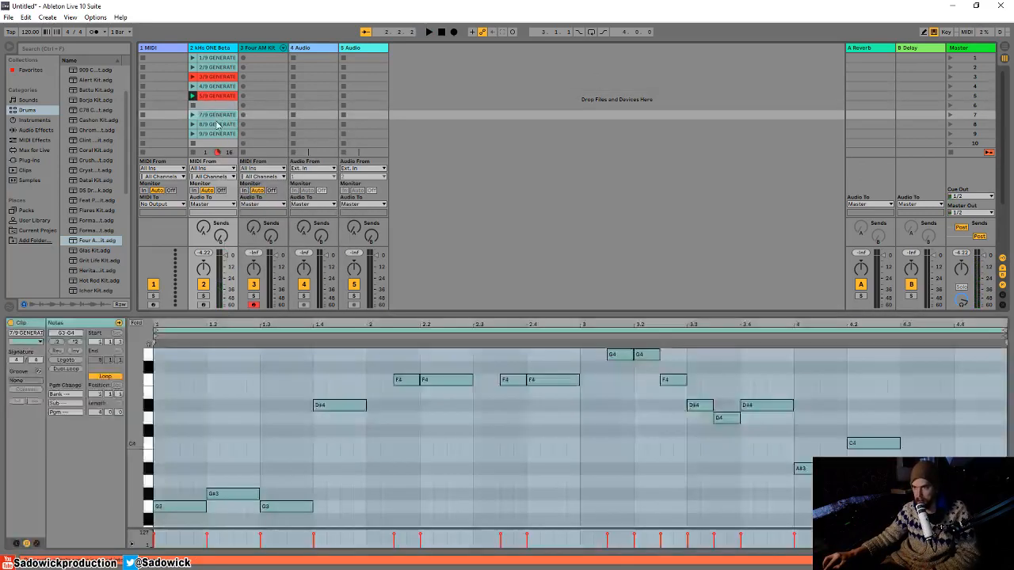
key("Delete")
key("Down")
key("Delete")
key("Down")
key("Delete")
left_click(215, 86)
key("Delete")
left_click(214, 68)
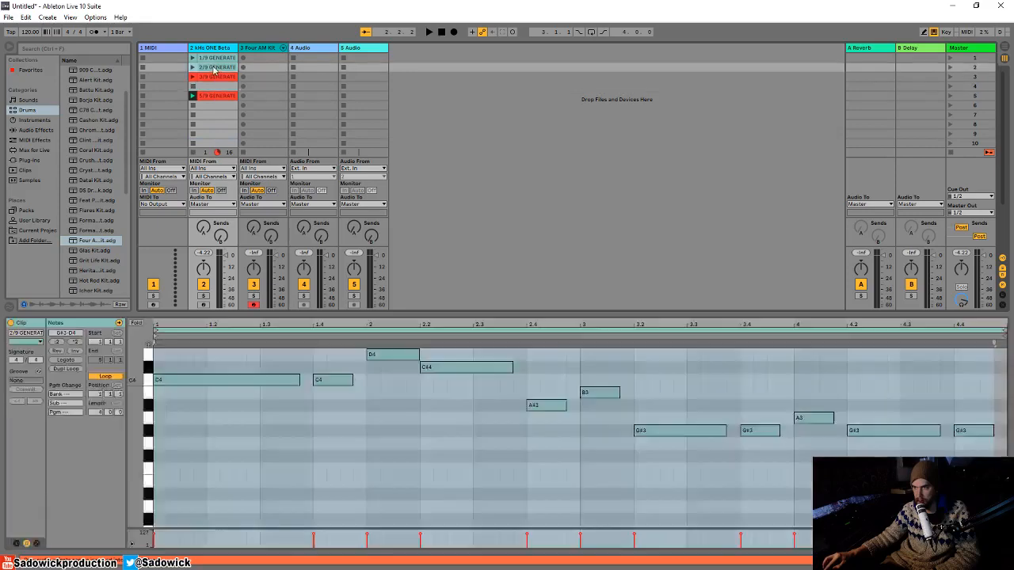
key("Delete")
left_click(213, 57)
key("Delete")
left_click_drag(207, 95, 209, 86)
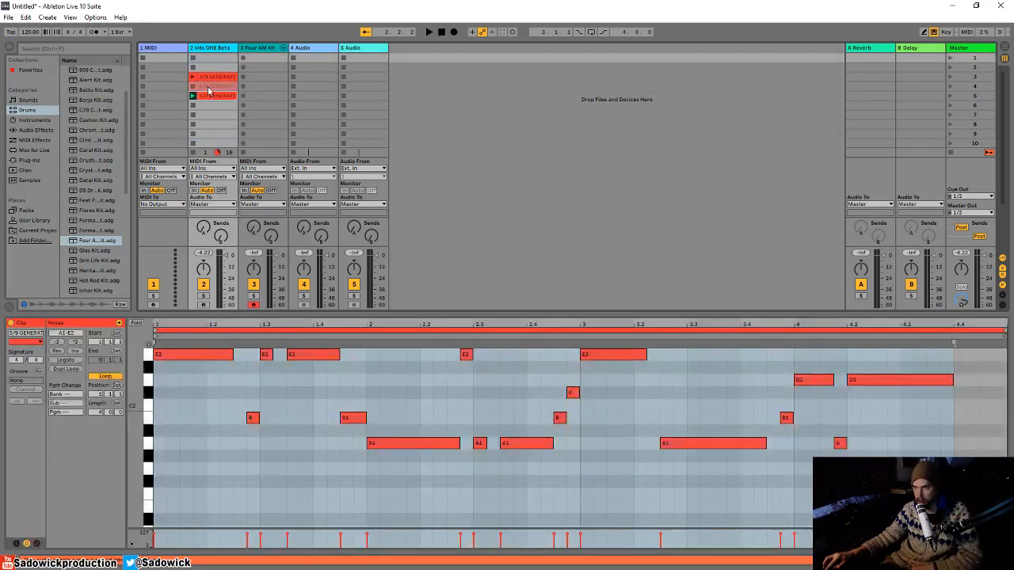
Review the notes of the 3/9 and 5/9 GENERATE clips and return to the device view
left_click(159, 52)
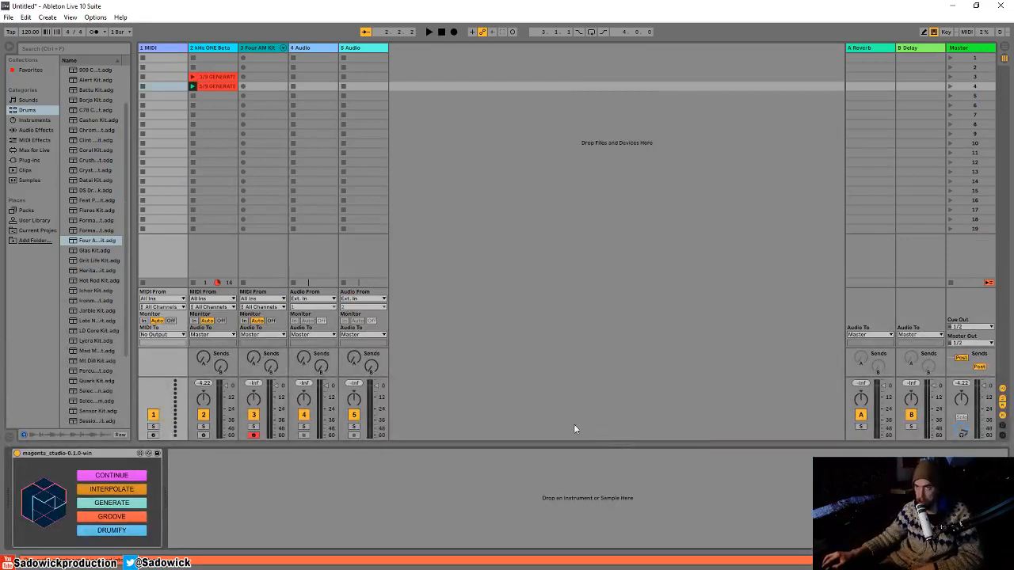
left_click(216, 77)
left_click(210, 86)
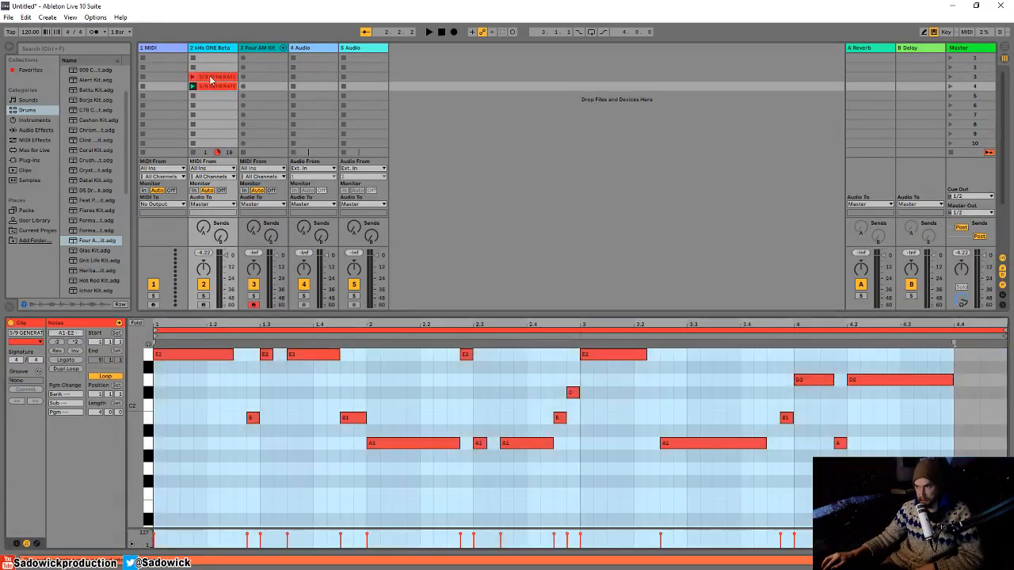
key("shift+Tab")
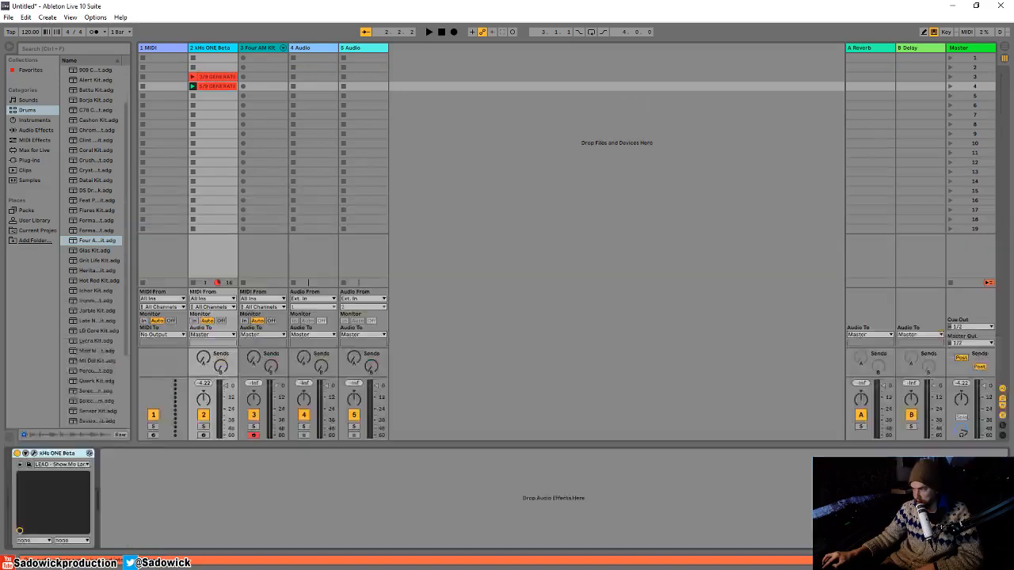
Open Magenta Studio's Interpolate tool and choose track 2-kHs ONE Beta, 3/9 GENERATE as clip A and 5/9 GENERATE as clip B
left_click(147, 86)
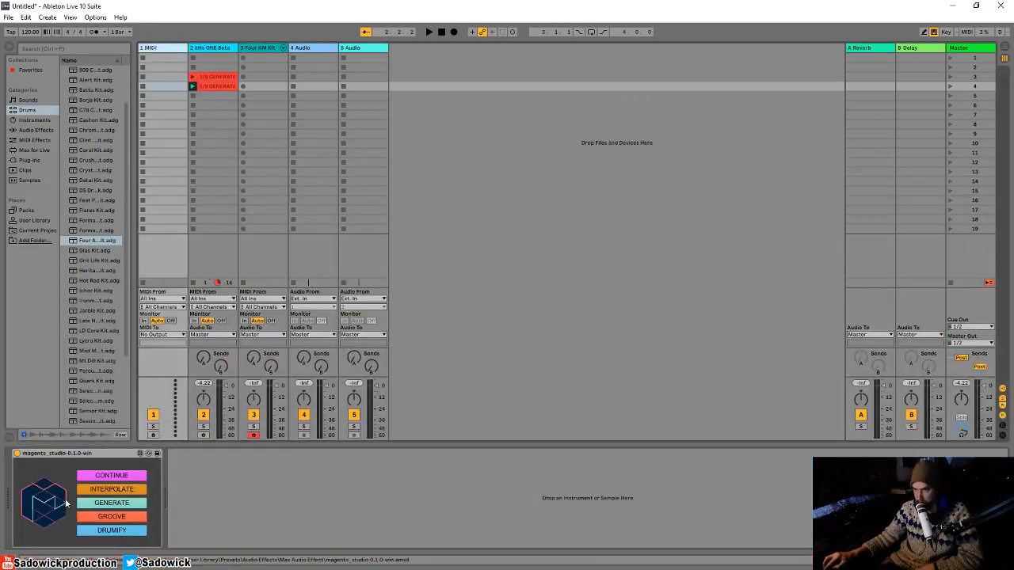
left_click(114, 490)
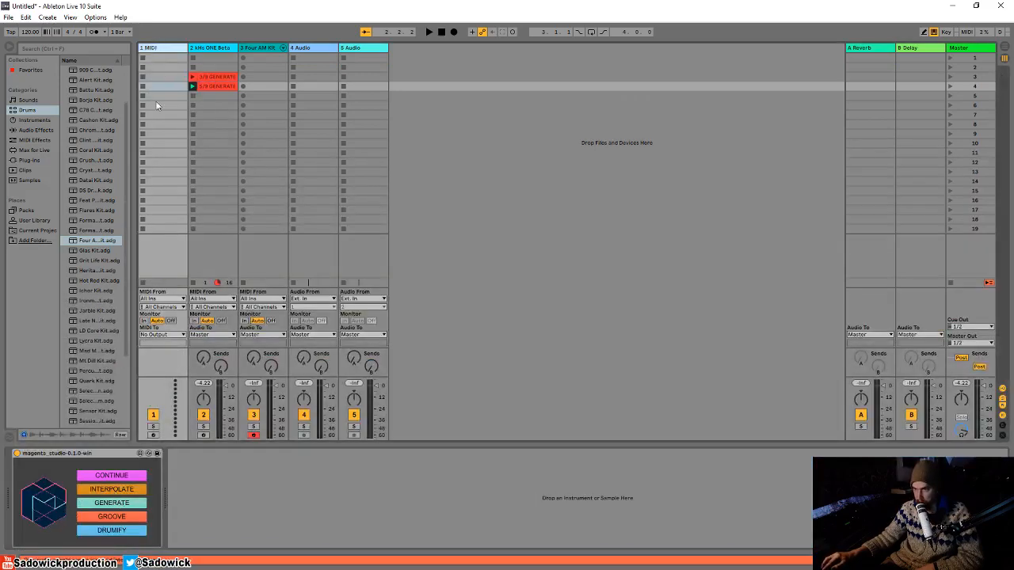
left_click(112, 495)
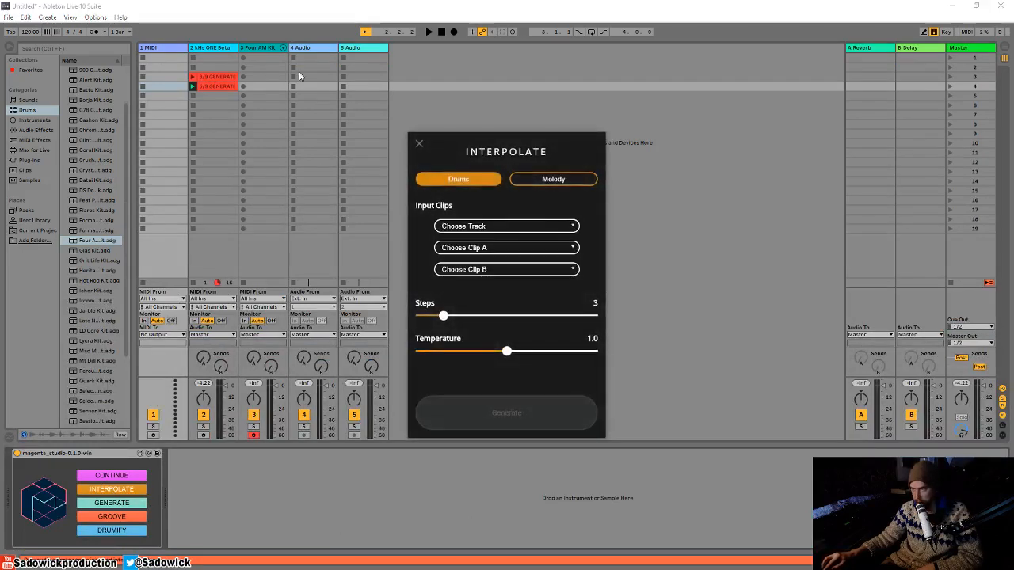
left_click(517, 230)
left_click(517, 251)
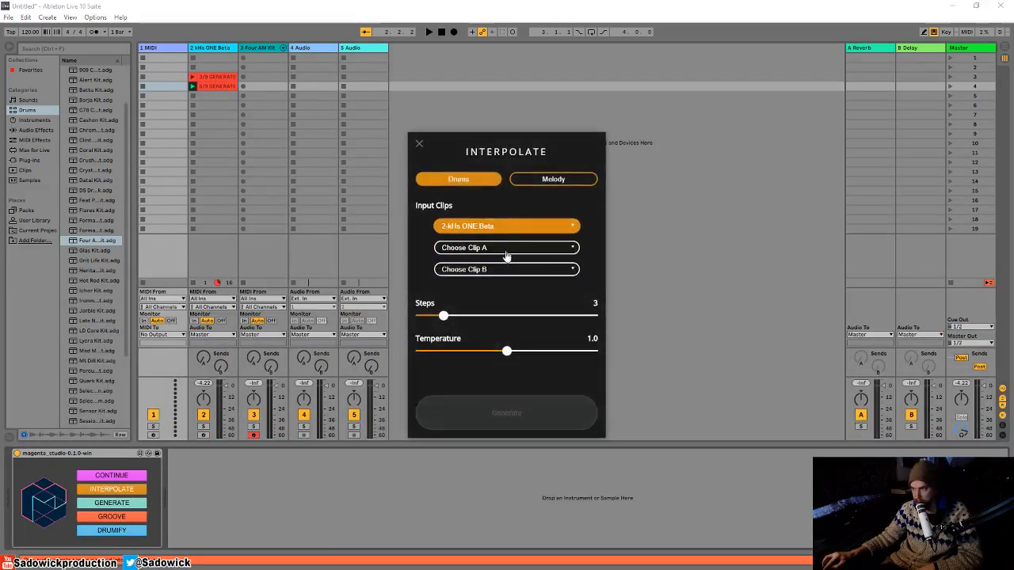
left_click(507, 249)
left_click(503, 267)
left_click(505, 270)
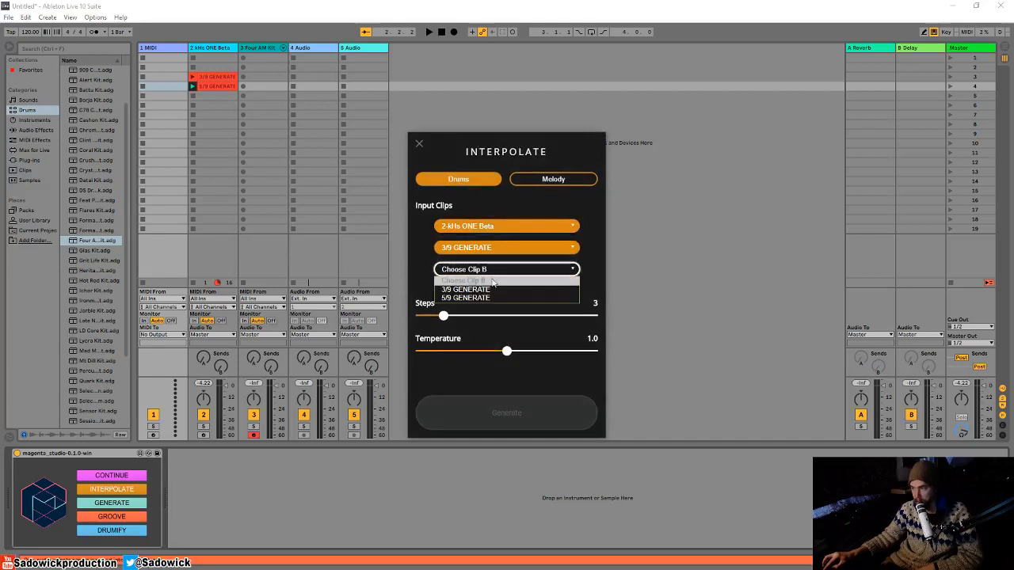
left_click(485, 299)
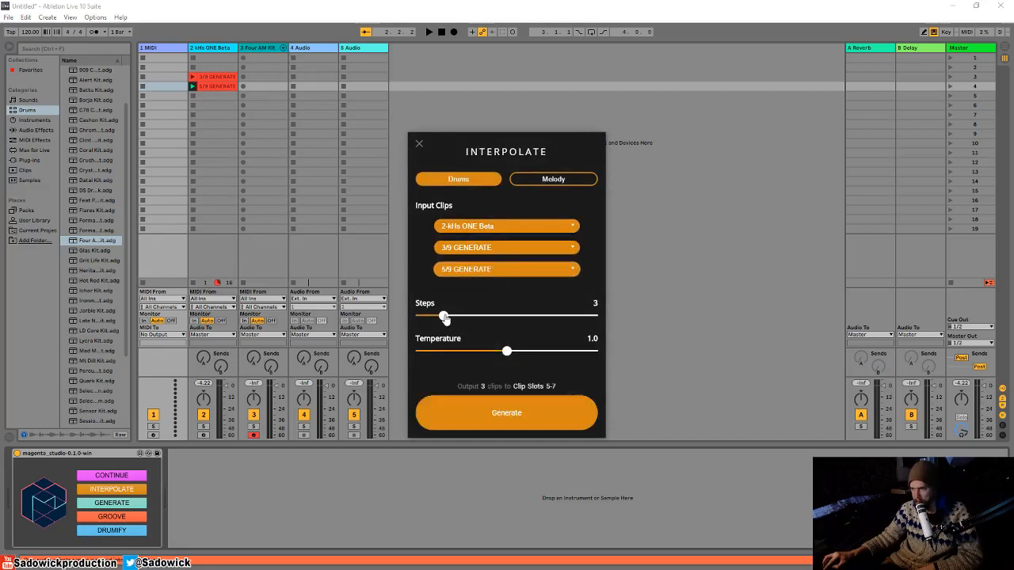
Set the interpolation to Melody with 10 steps, generate the clips and close the Interpolate window
left_click(554, 180)
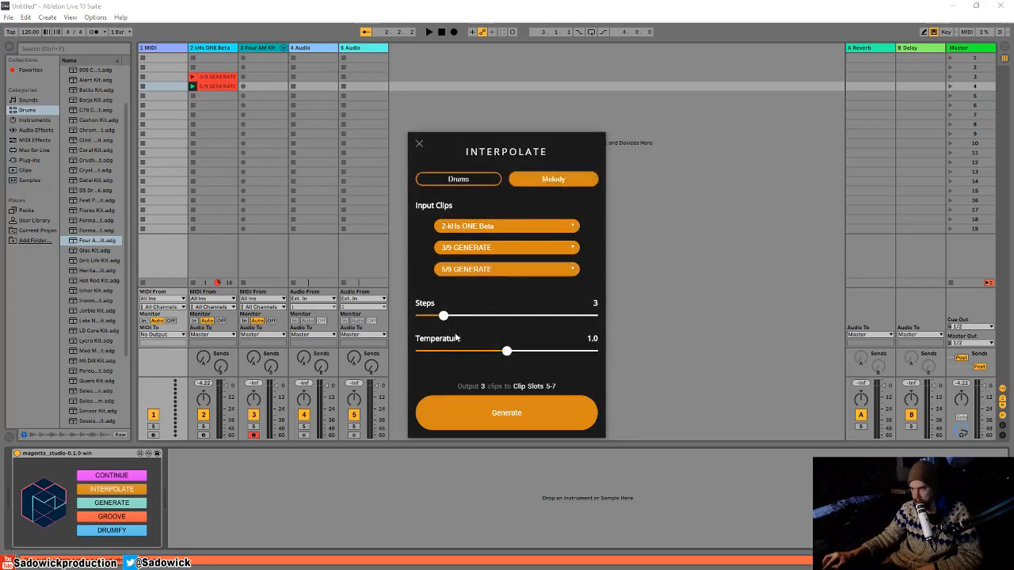
left_click_drag(444, 317, 525, 339)
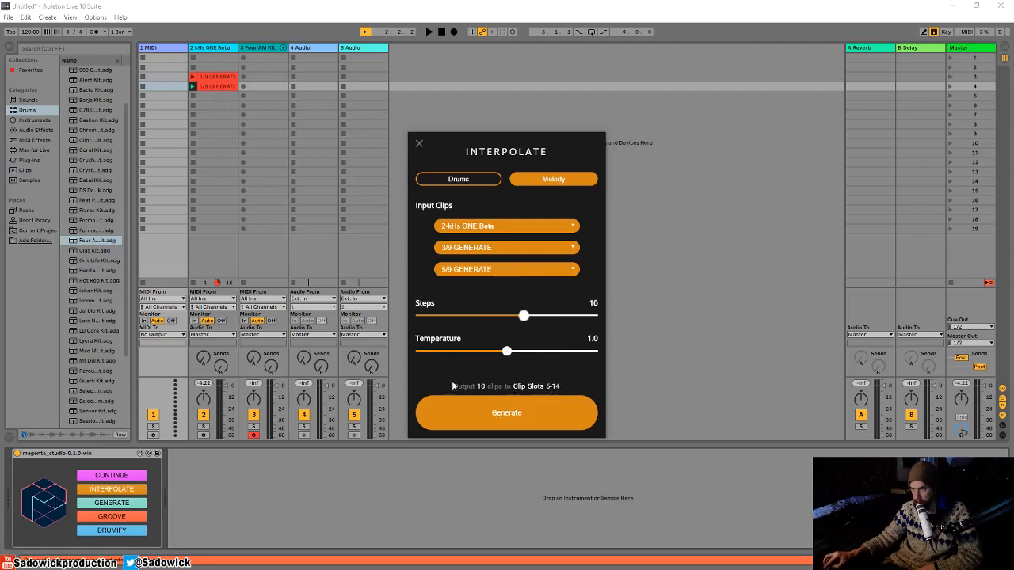
left_click(499, 413)
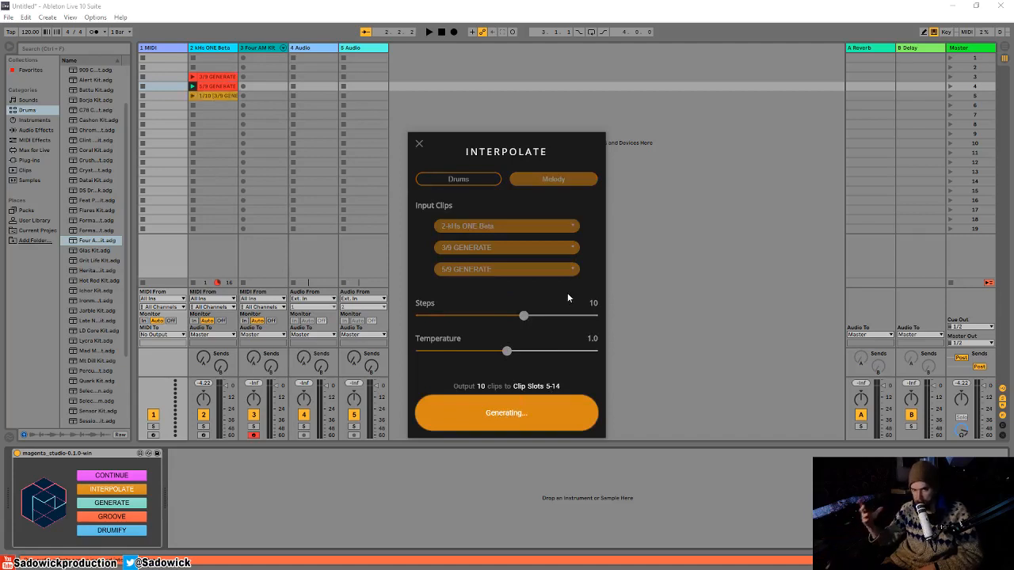
left_click(419, 148)
Show the notes of the 1/10 interpolated clip and audition the 1/10, 2/10 and 3/10 clips
left_click(212, 95)
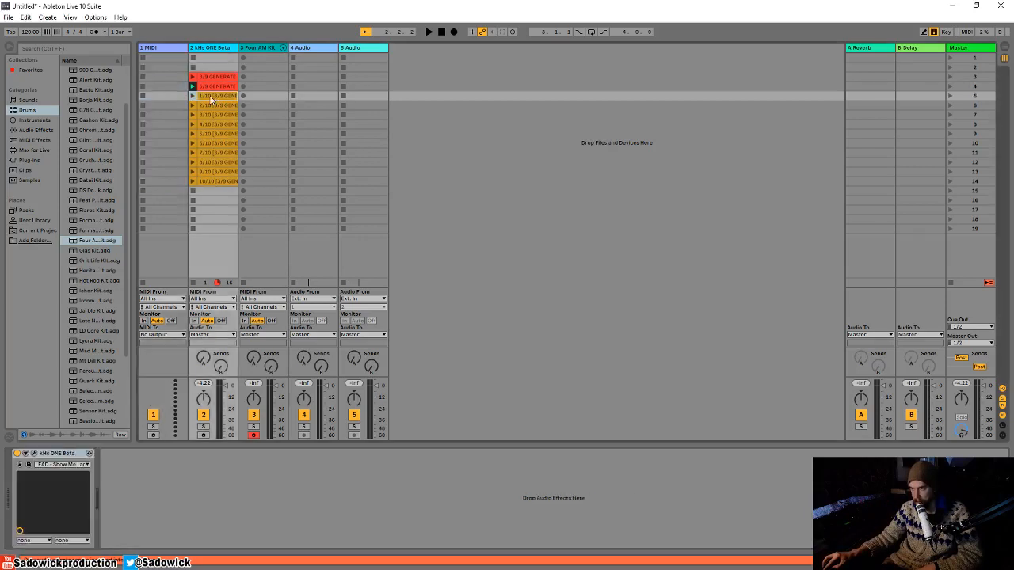
double_click(203, 95)
scroll(439, 436, "down", 2)
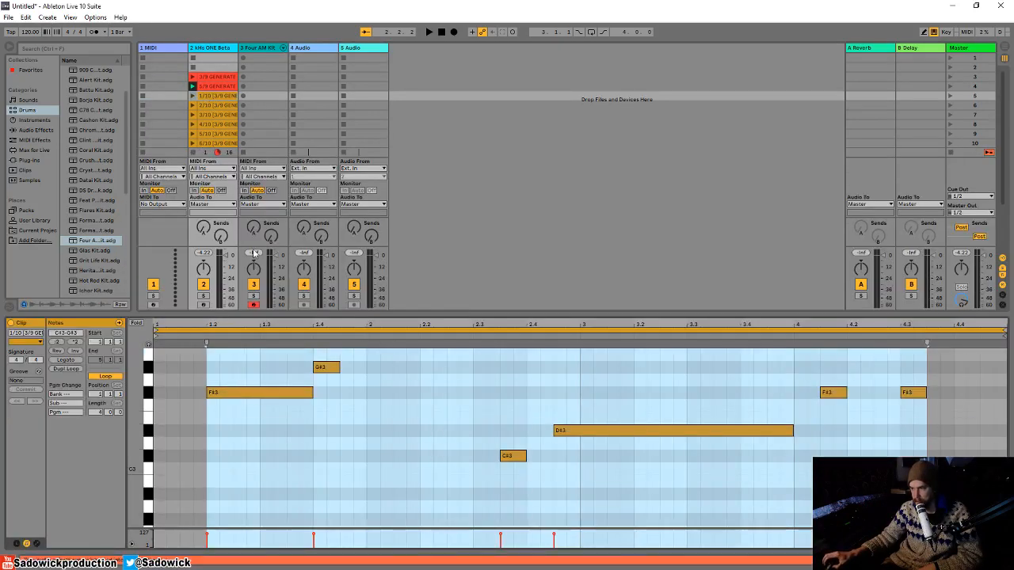
left_click(191, 96)
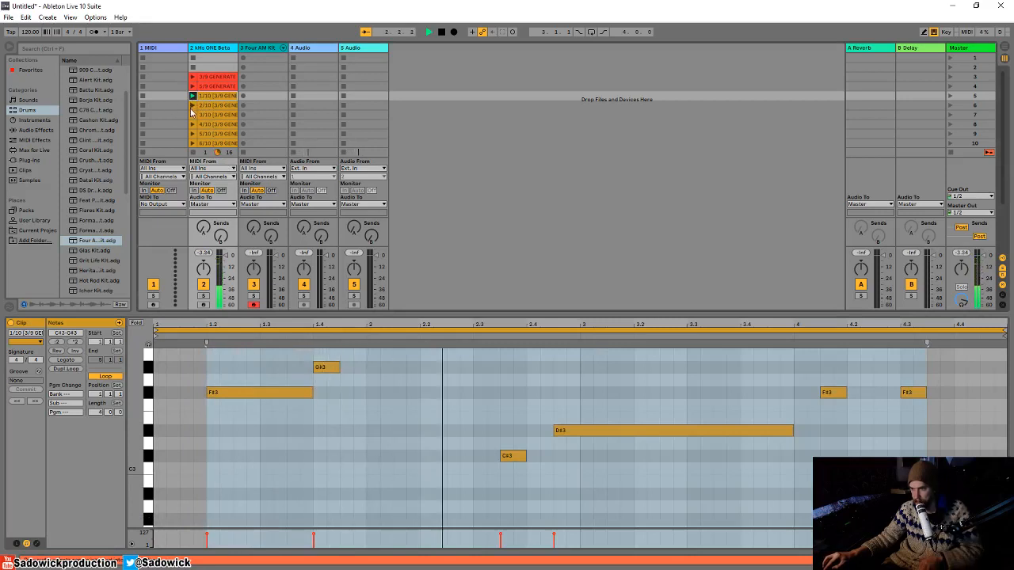
left_click(192, 108)
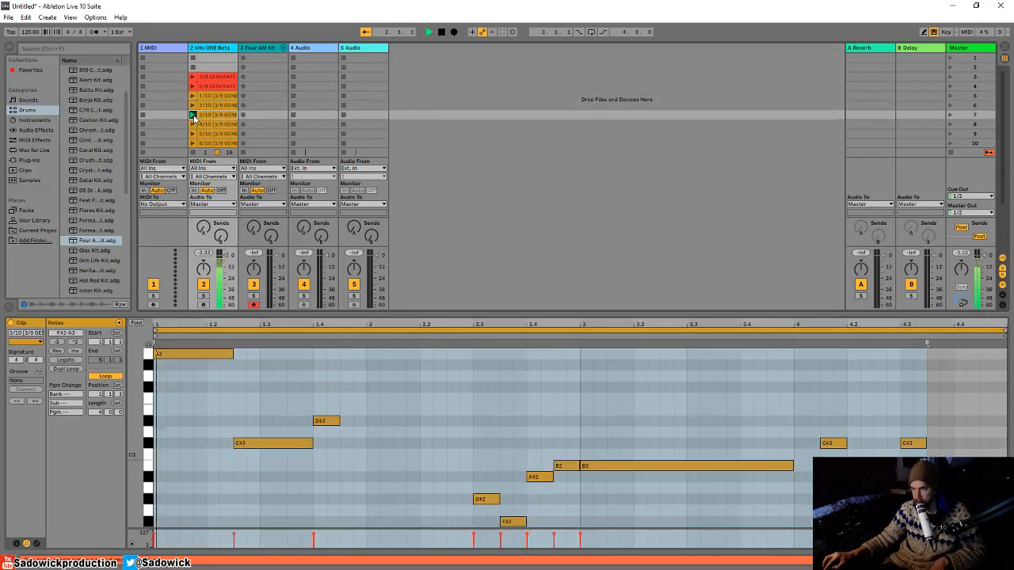
left_click(192, 115)
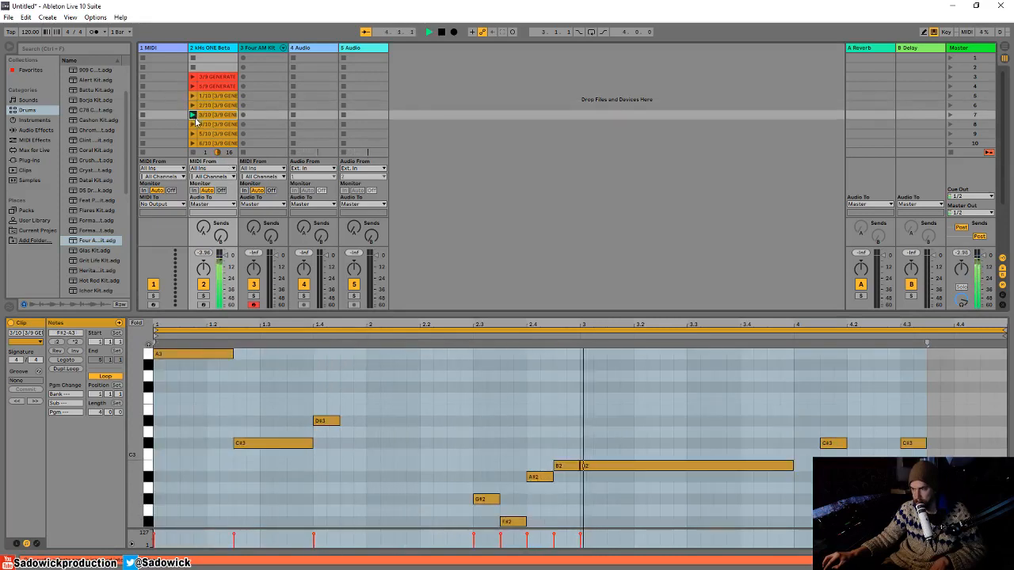
Audition the 4/10, 5/10 and 6/10 interpolated clips and colour the 6/10 clip red
left_click(194, 125)
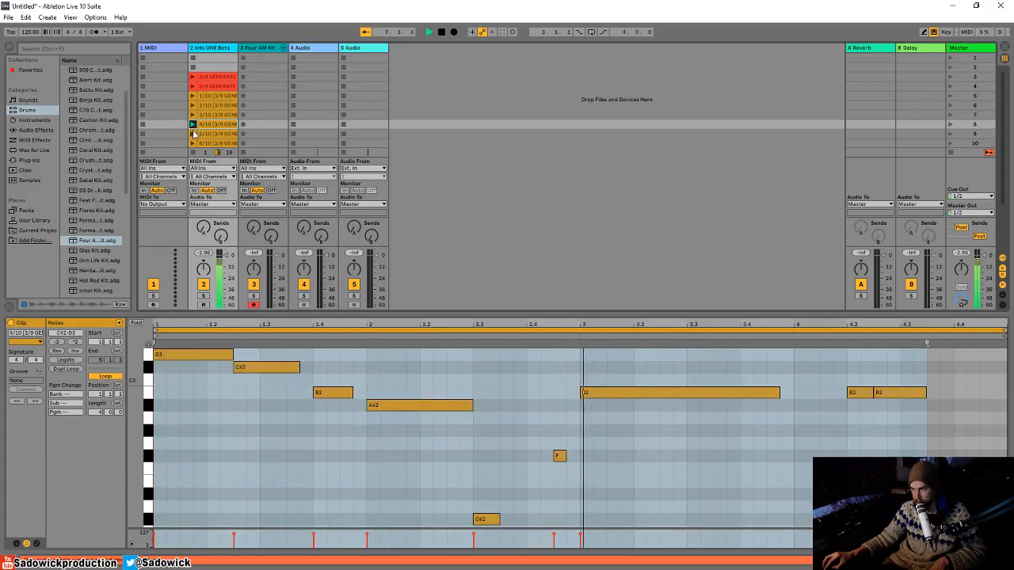
left_click(193, 134)
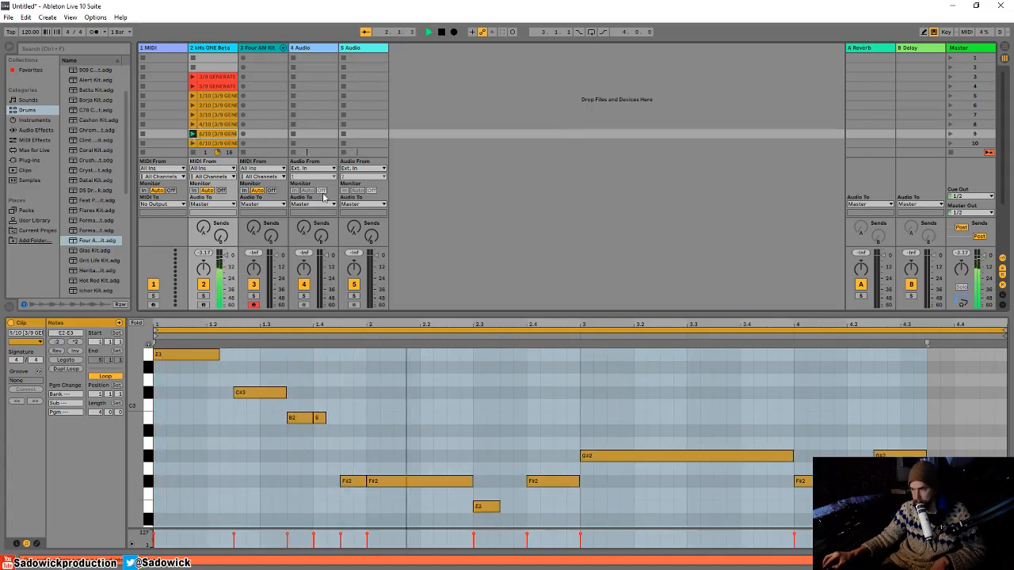
scroll(197, 133, "down", 2)
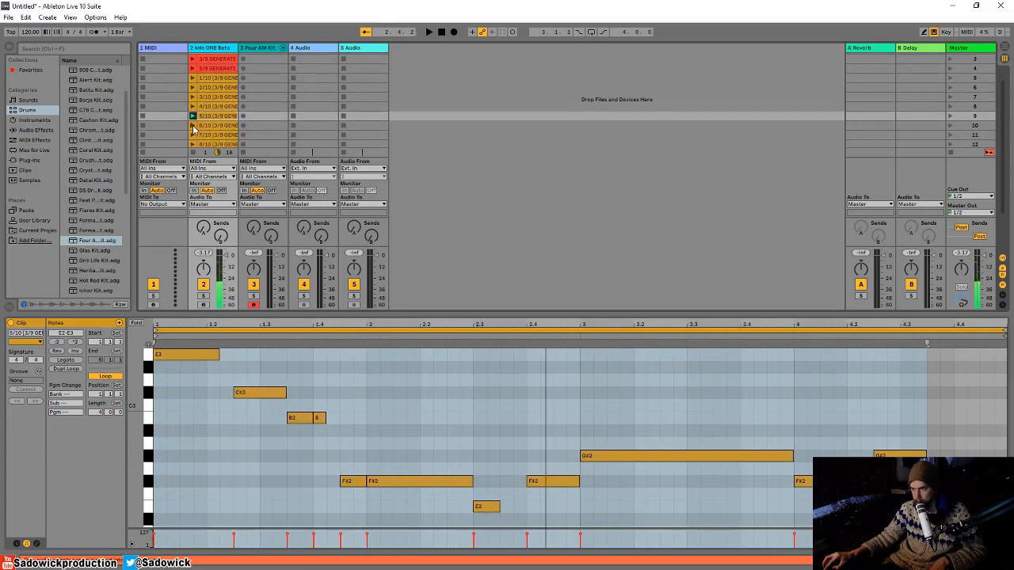
left_click(193, 126)
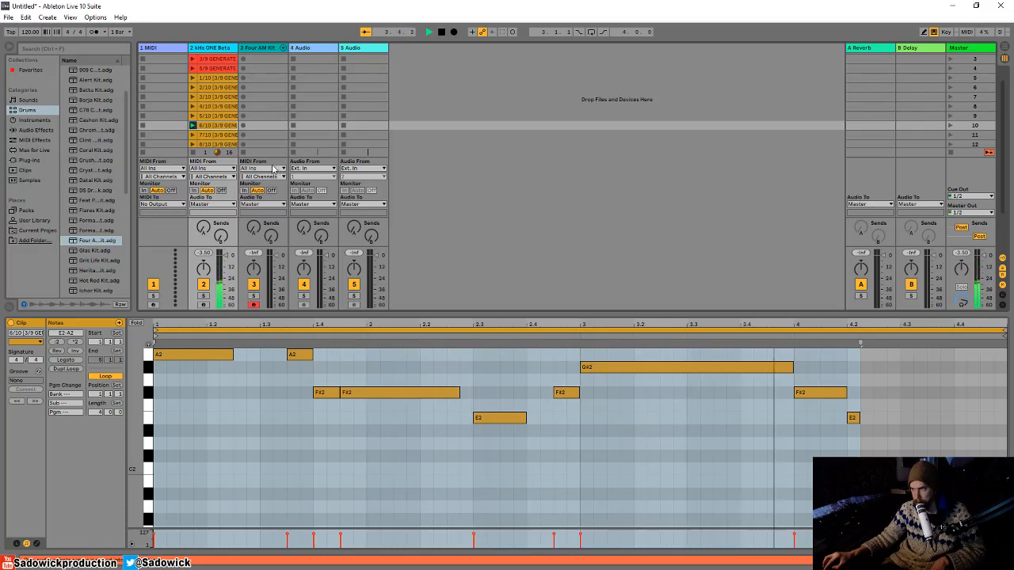
right_click(218, 125)
left_click(231, 281)
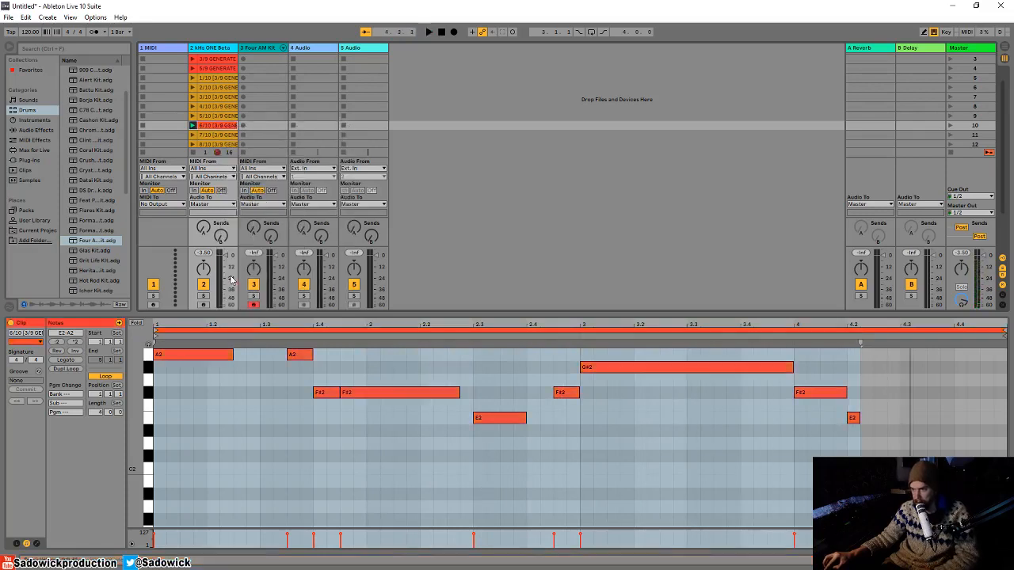
Delete all clips above the red 6/10 clip, from 3/9 GENERATE through the 5/10 clip
left_click(216, 117)
left_click(222, 57, "shift")
key("Delete")
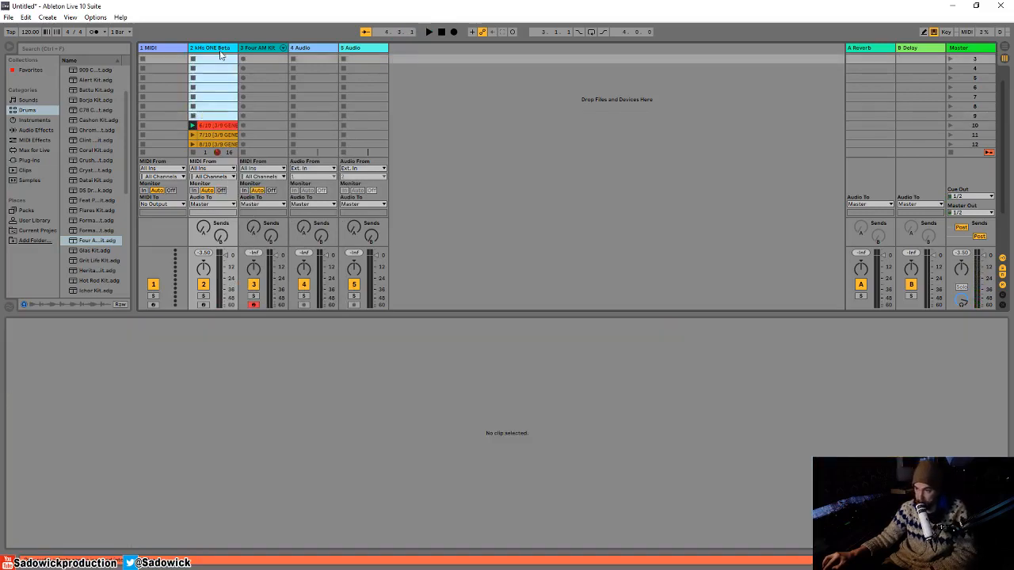
Audition the 7/10, 8/10 and 9/10 interpolated clips and colour the 9/10 clip red
left_click(210, 135)
scroll(203, 109, "down", 3)
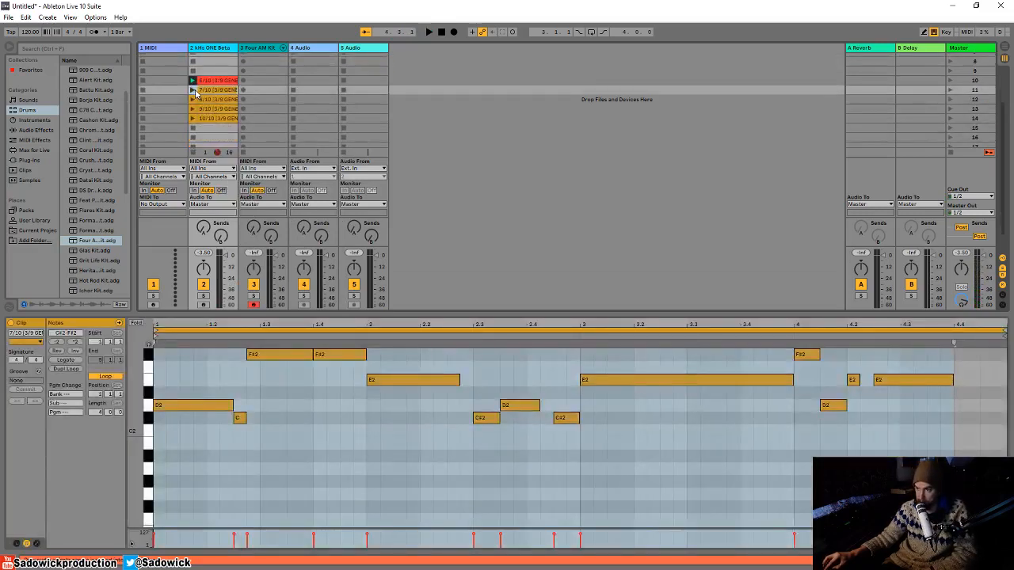
left_click(192, 89)
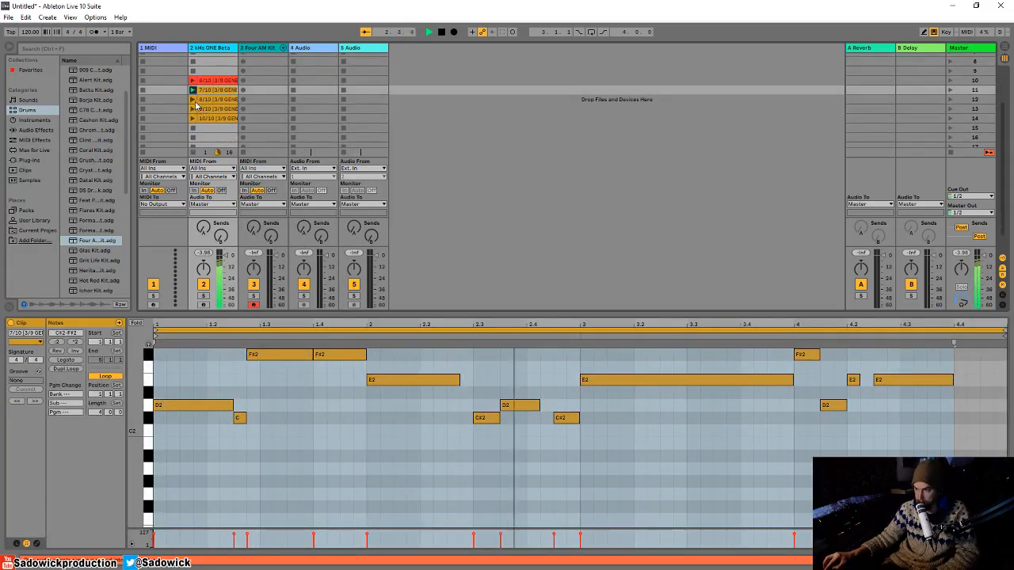
left_click(193, 100)
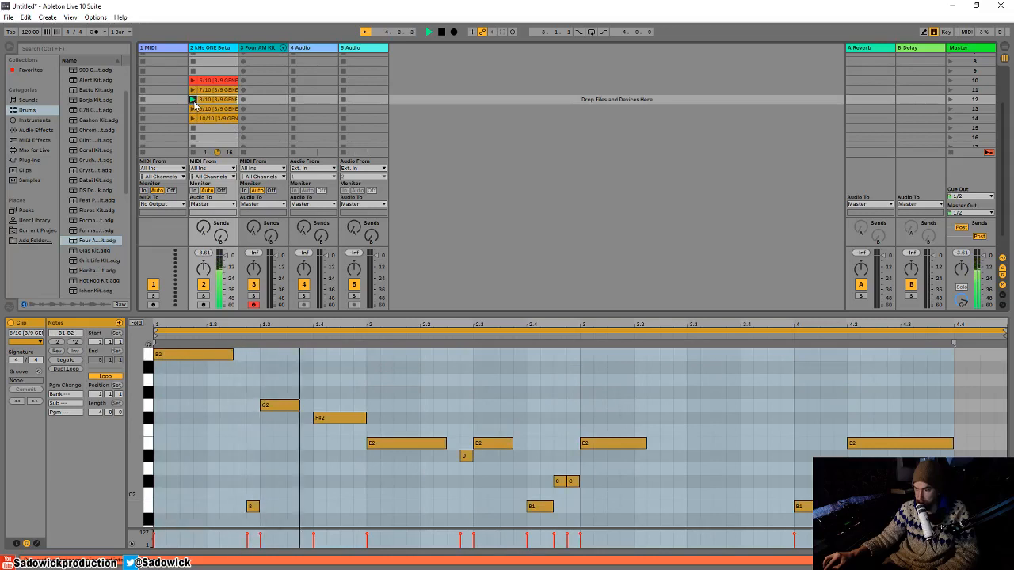
left_click(194, 109)
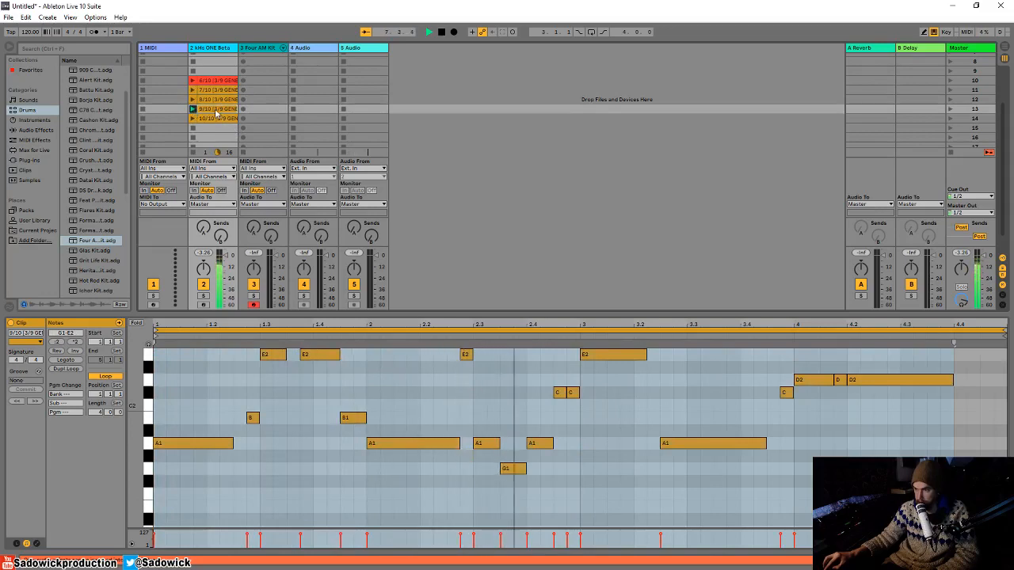
right_click(215, 112)
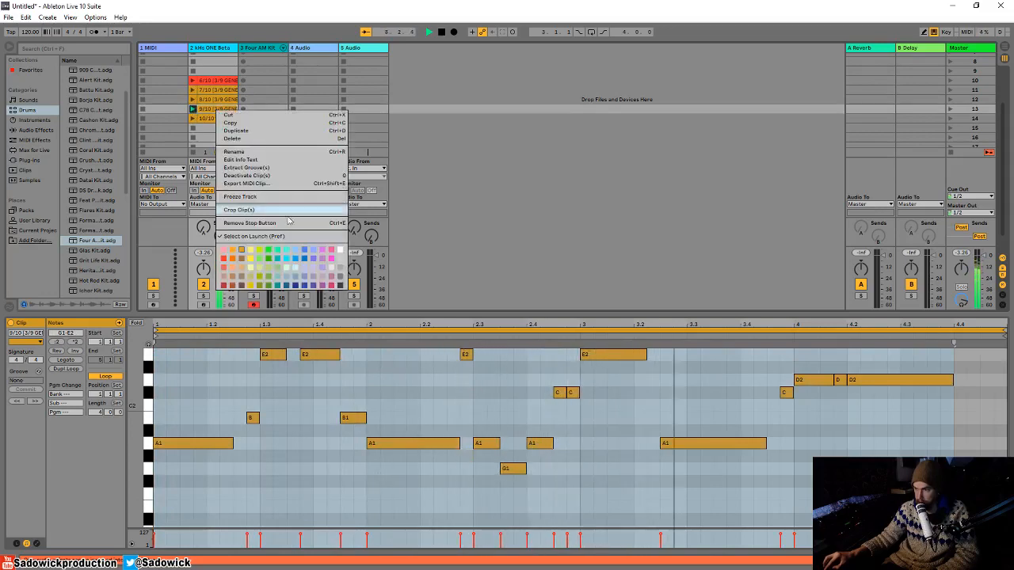
left_click(224, 266)
Delete the 10/10, 8/10, 7/10 and 6/10 clips so only the red 9/10 clip is kept
left_click(215, 120)
key("Delete")
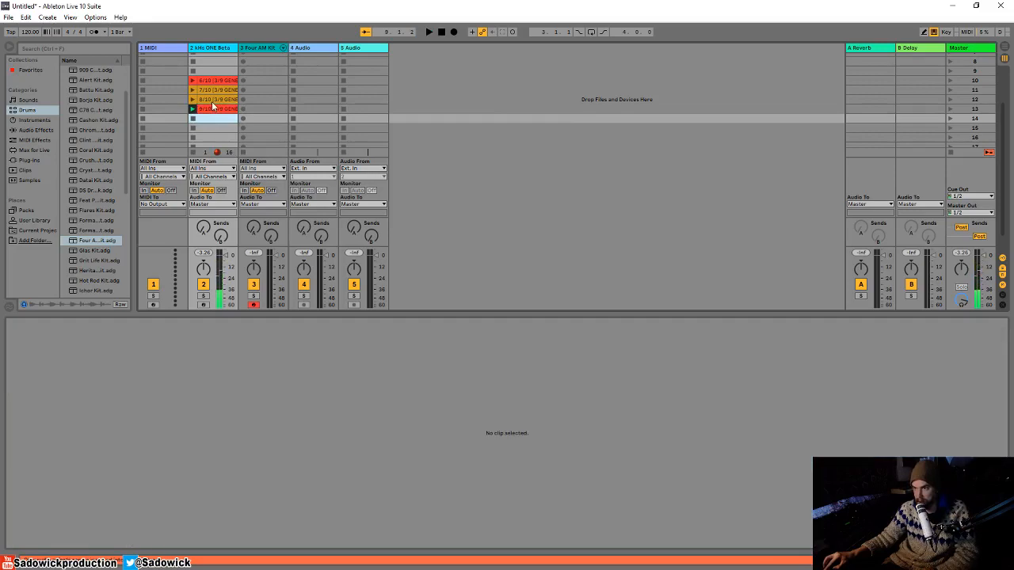
left_click(215, 101)
key("Delete")
left_click(215, 92)
key("Delete")
left_click(214, 83)
key("Delete")
Move the red 9/10 clip up to the first slot of the kHs ONE Beta track
left_click_drag(215, 109, 214, 64)
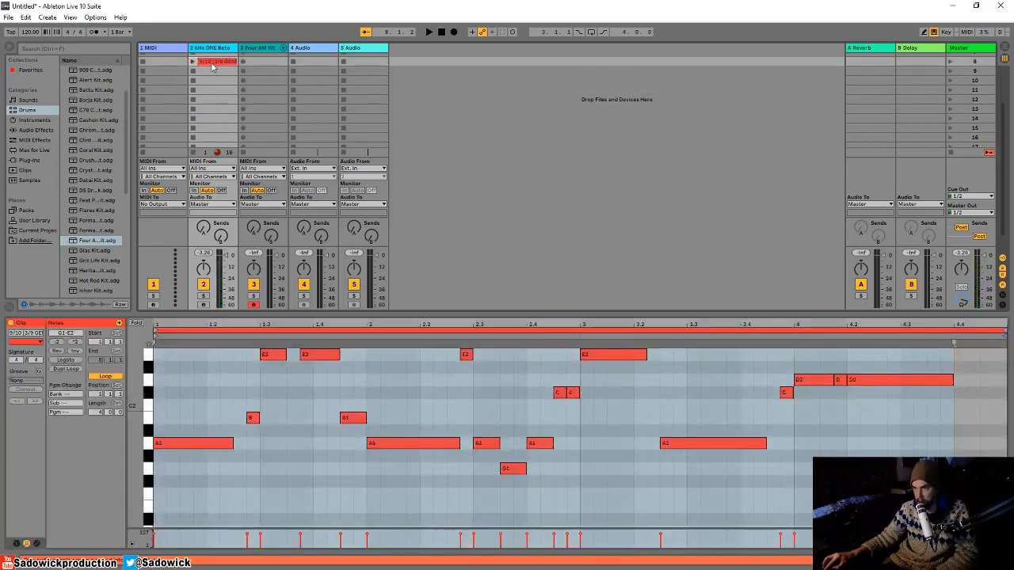
scroll(214, 71, "up", 3)
left_click_drag(216, 127, 225, 65)
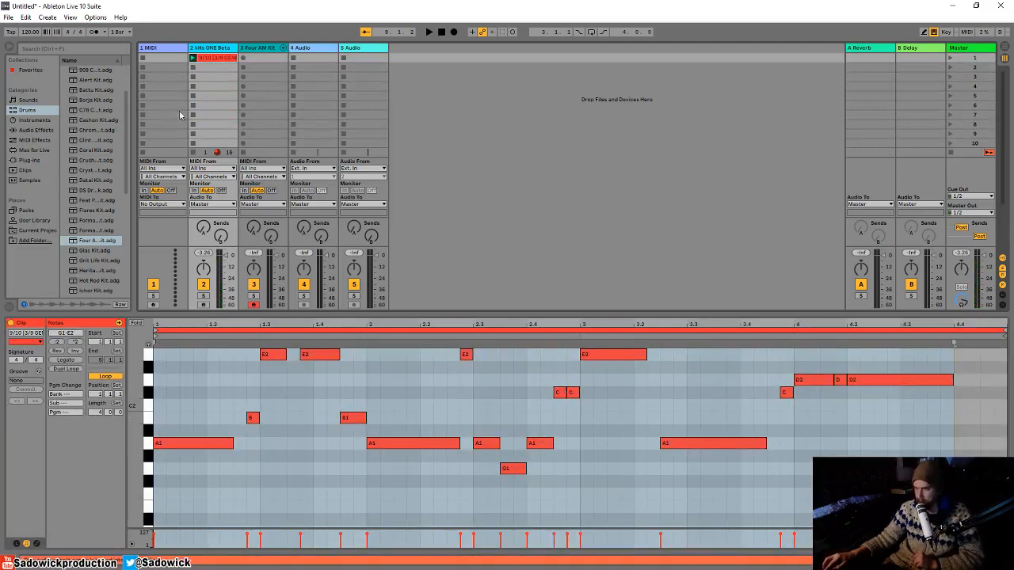
Delete the 9/10 clip's notes from bar 3 onward, set its loop length to 2 bars and play it back
left_click_drag(588, 498, 1006, 322)
key("Delete")
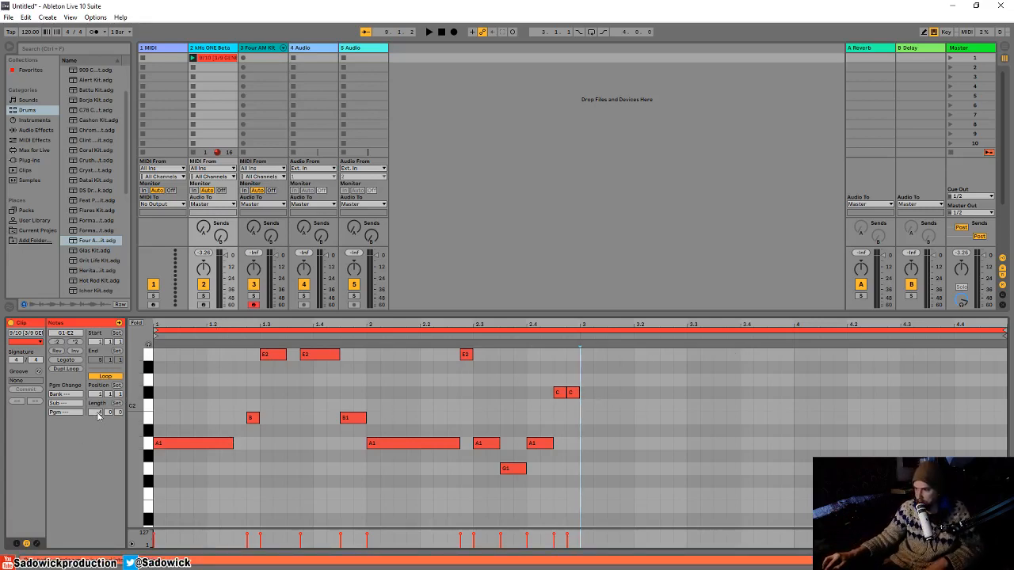
left_click_drag(99, 417, 99, 432)
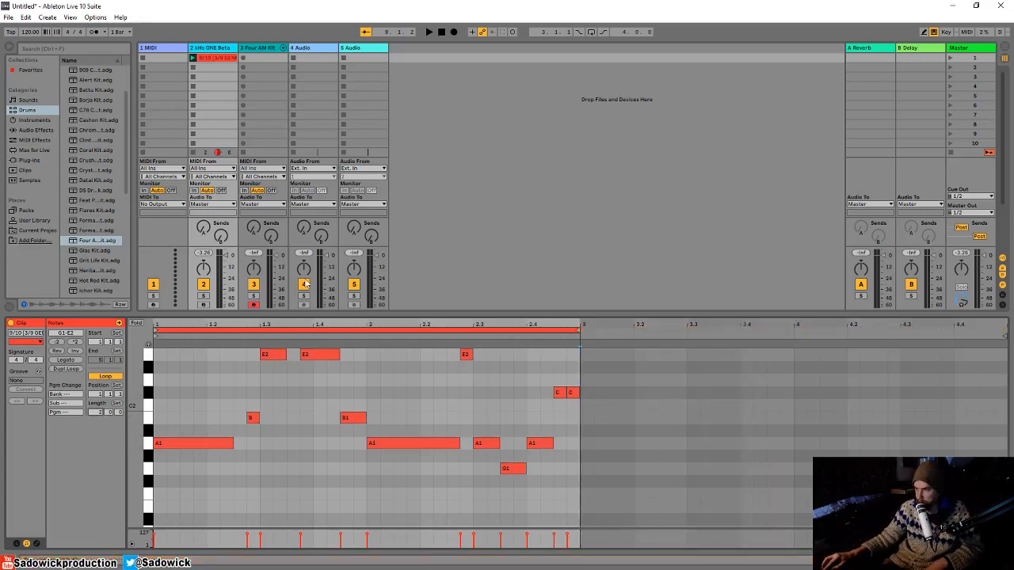
left_click(194, 58)
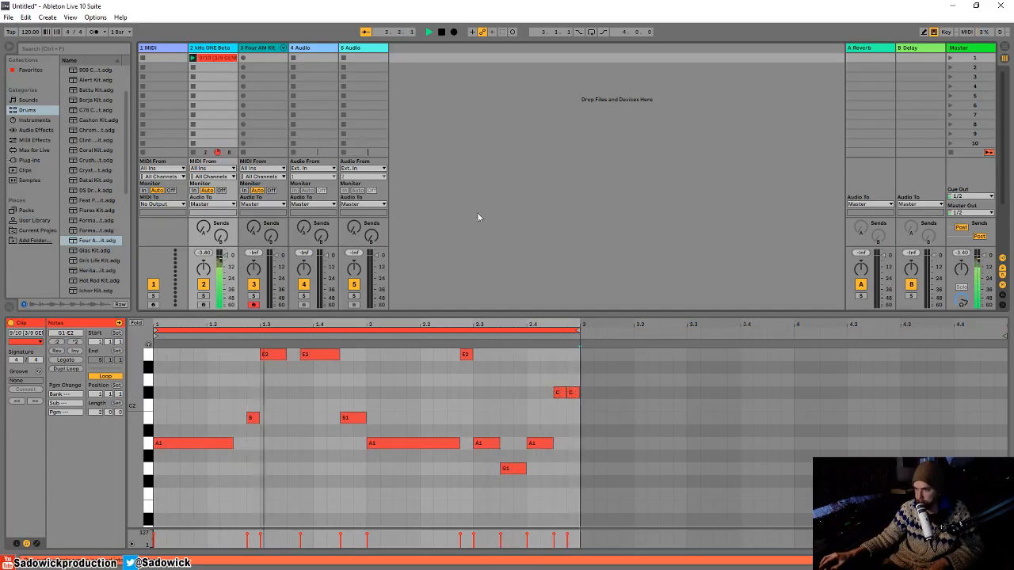
key("space")
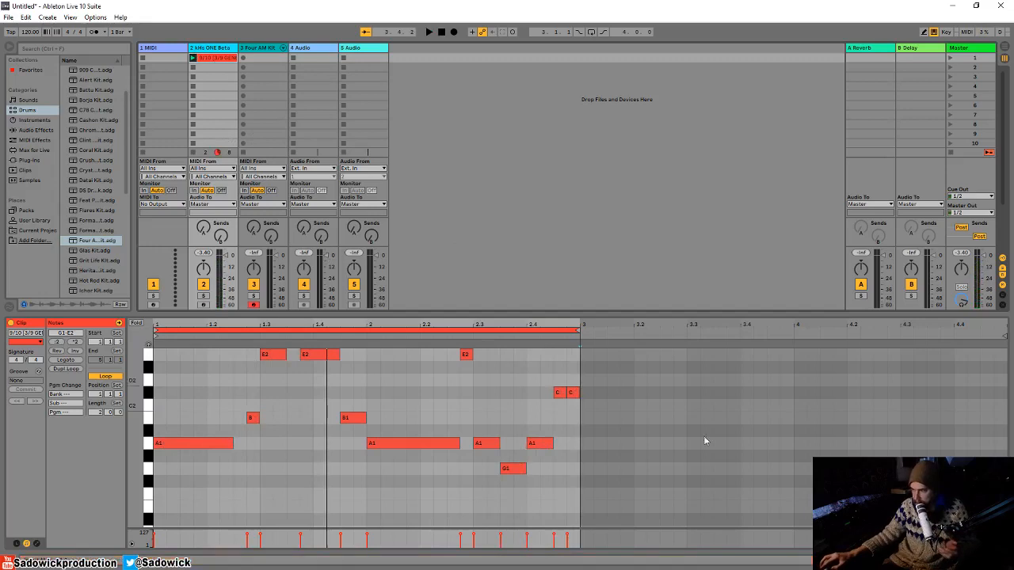
Open Magenta Studio's Continue tool in Melody mode with the kHs ONE Beta track's 9/10 clip as input
left_click(168, 51)
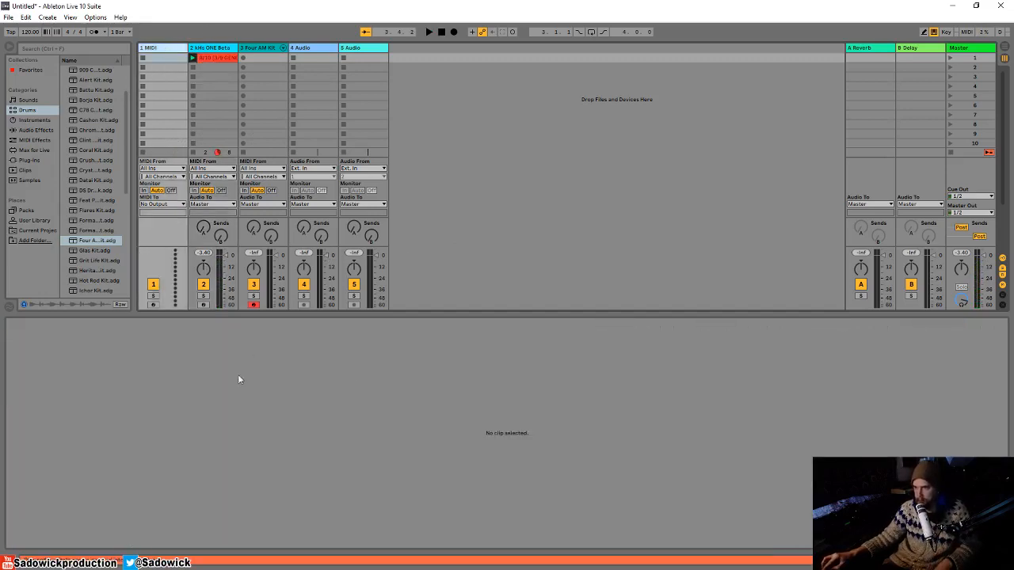
key("shift+Tab")
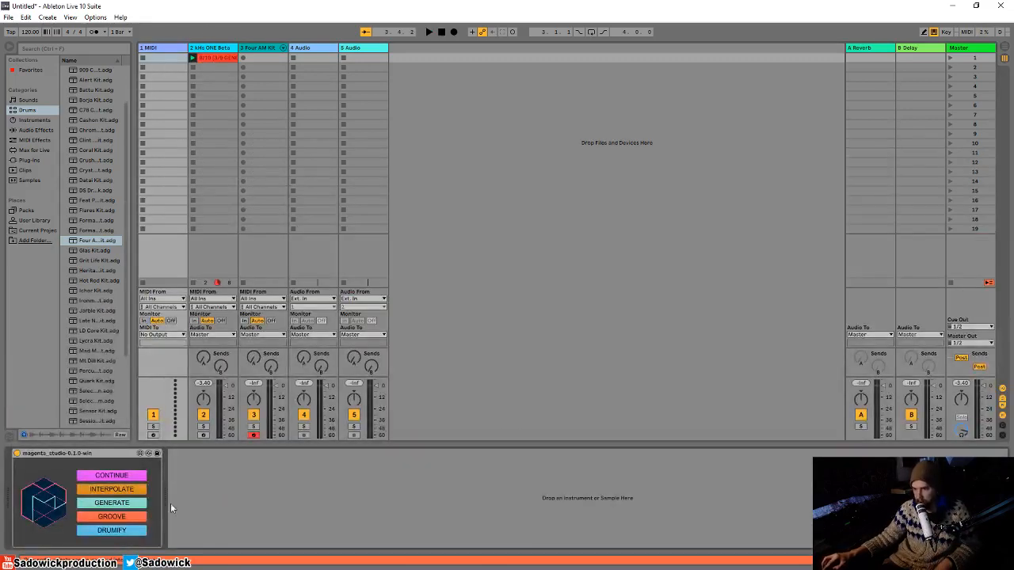
left_click(112, 476)
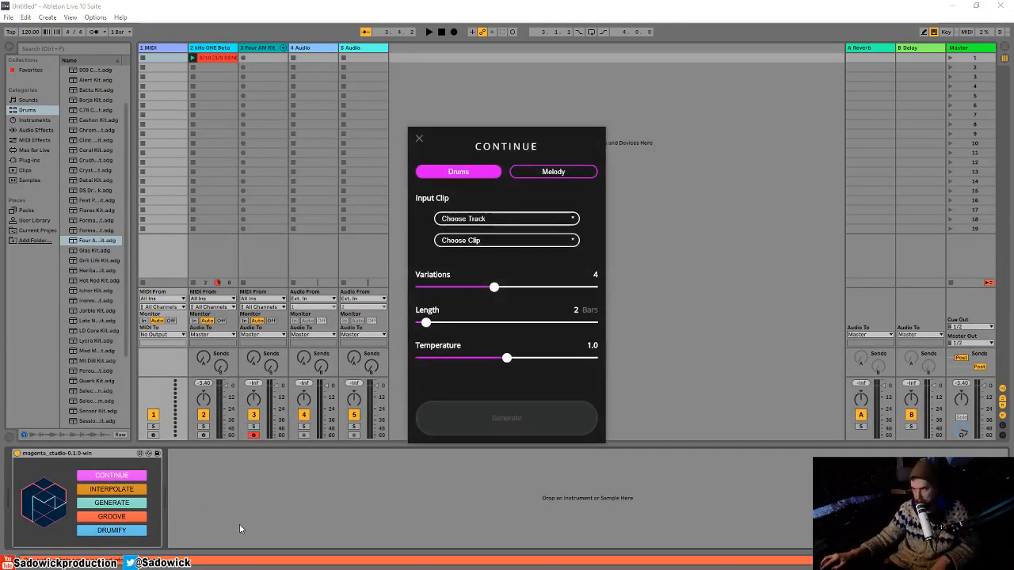
left_click(550, 172)
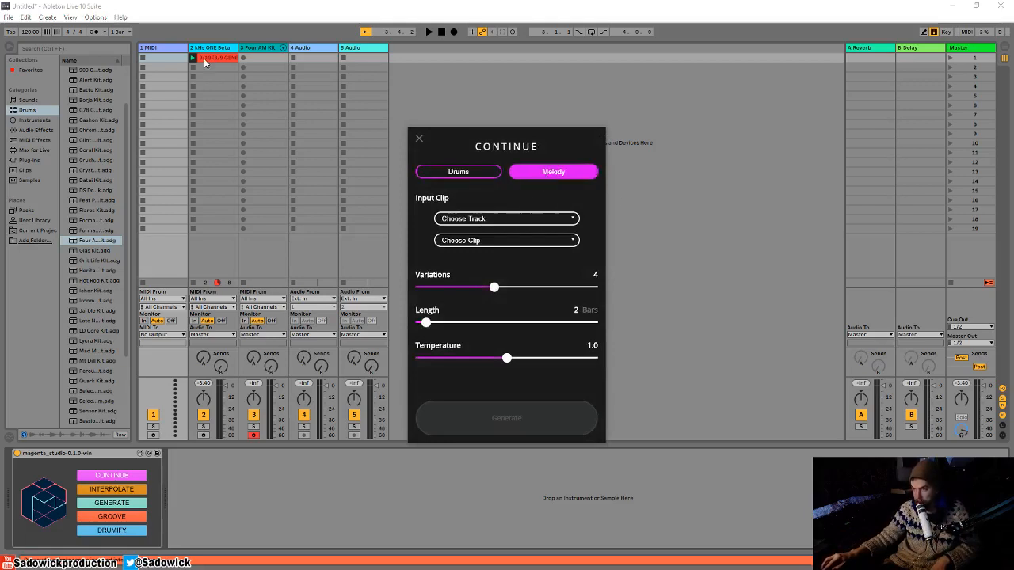
left_click(512, 225)
left_click(476, 244)
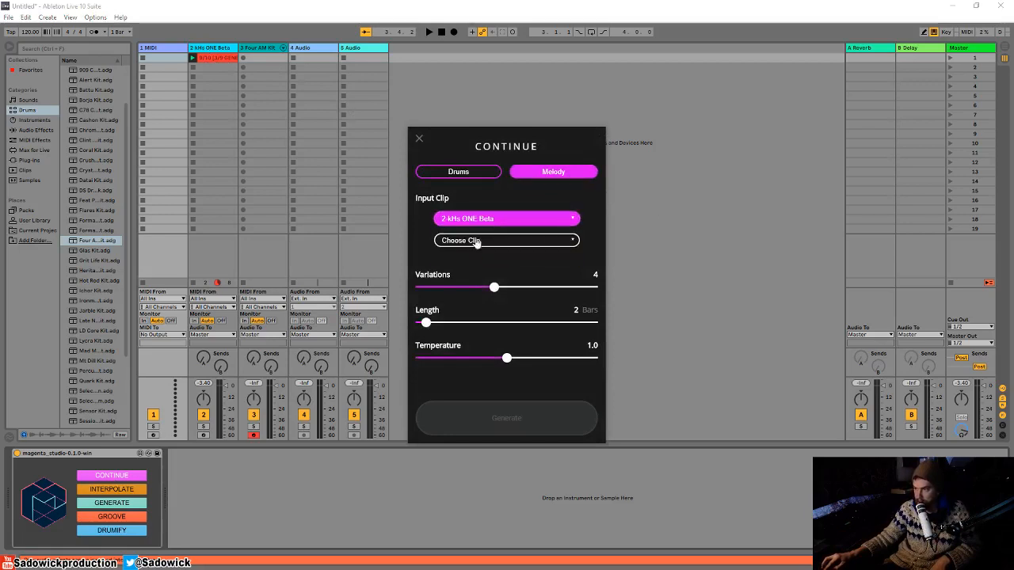
left_click(497, 241)
left_click(520, 265)
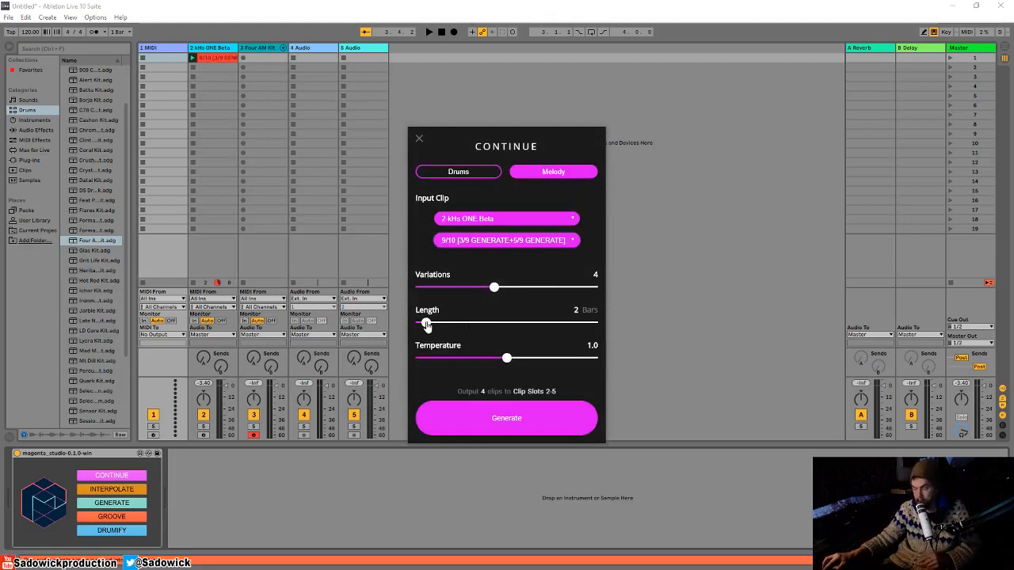
Generate 8 melody continuations of 2 bars at temperature 1.0 and close the Continue window
left_click_drag(508, 293, 605, 333)
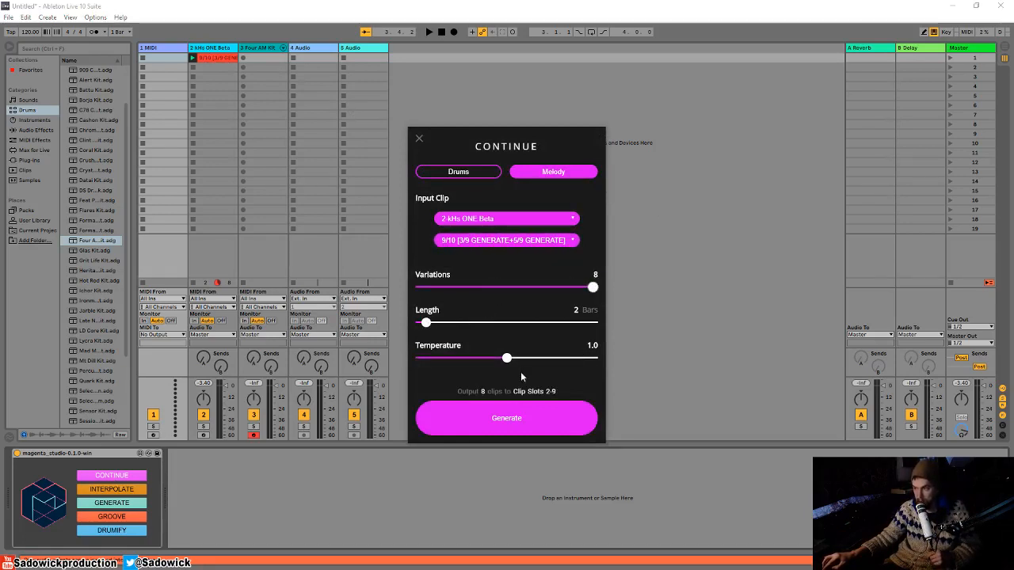
left_click(511, 425)
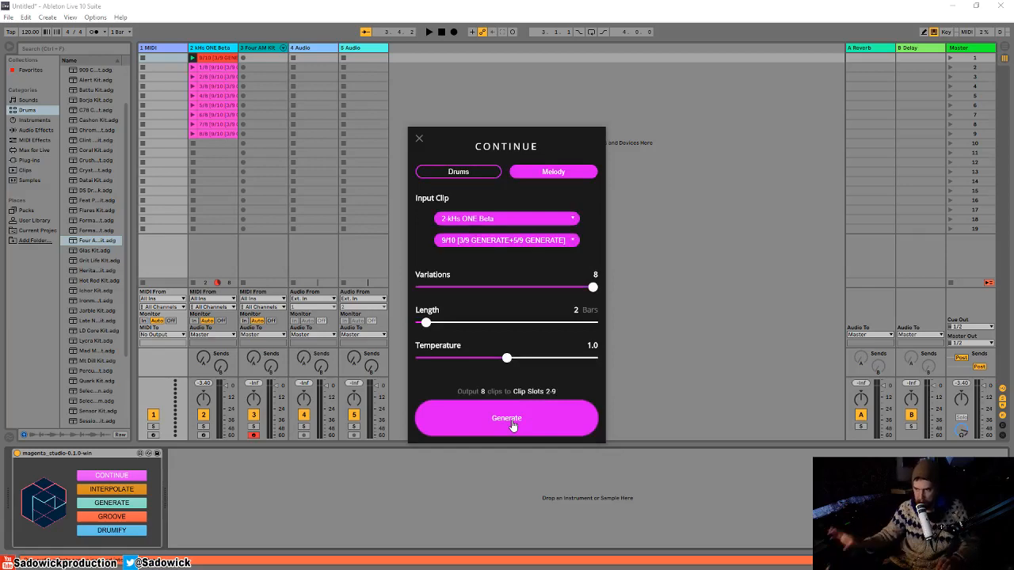
left_click(419, 138)
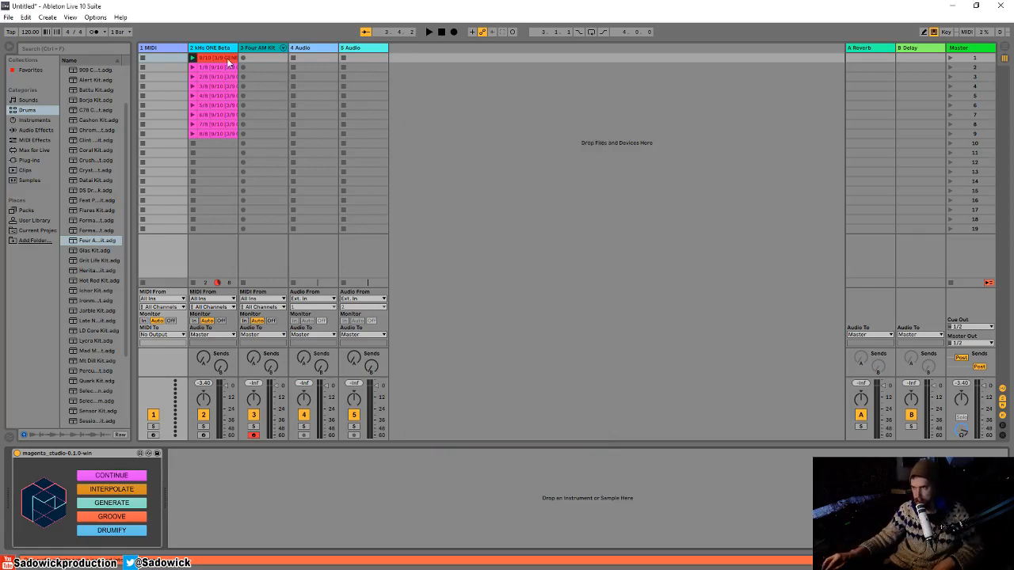
Play the original 9/10 clip and the 1/8 continuation to compare them
double_click(227, 59)
left_click(192, 60)
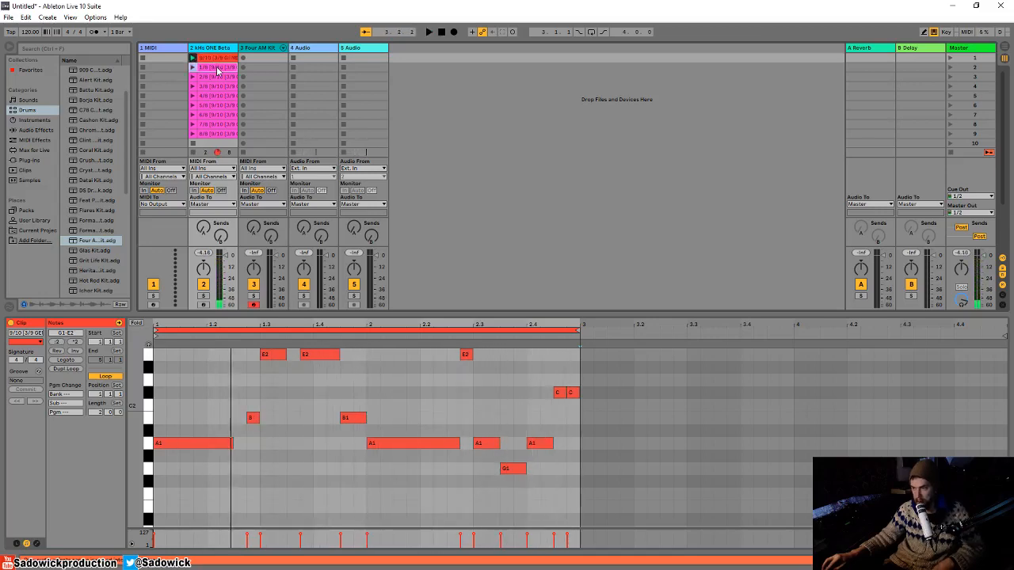
left_click(218, 70)
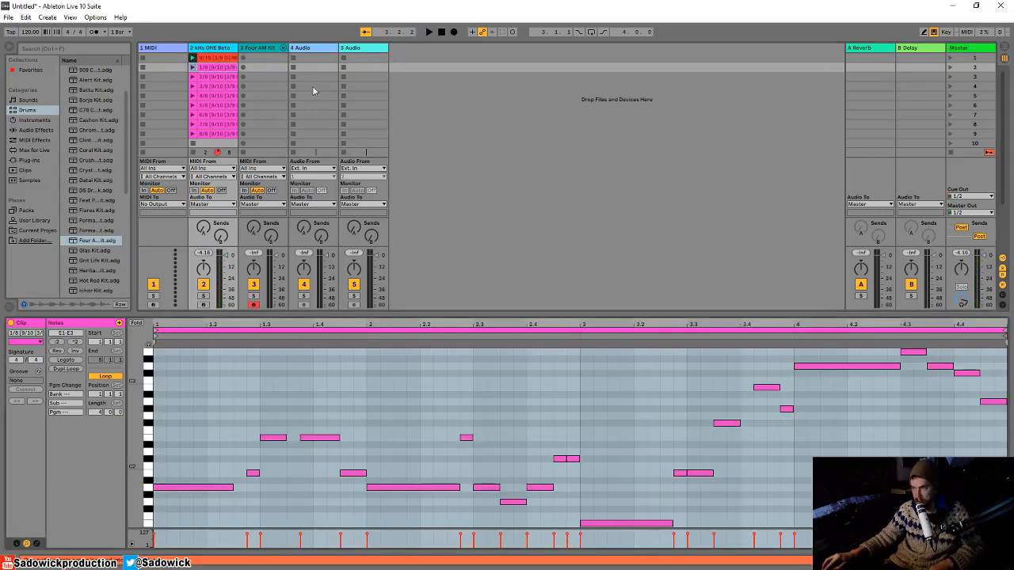
left_click(193, 69)
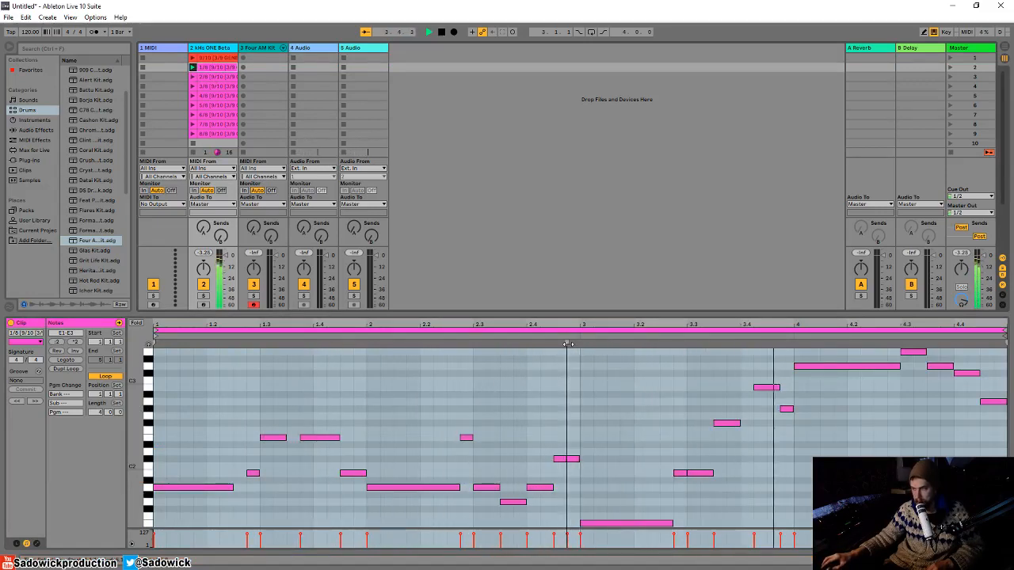
key("ctrl+e")
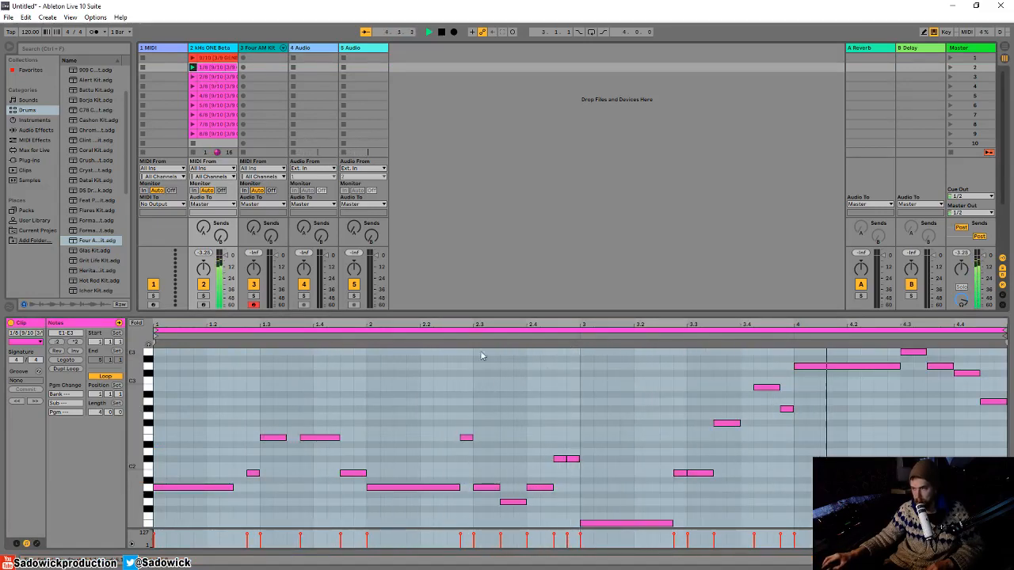
Audition the 2/8, 3/8 and 4/8 continuation clips and colour the 2/8 clip red
left_click(192, 77)
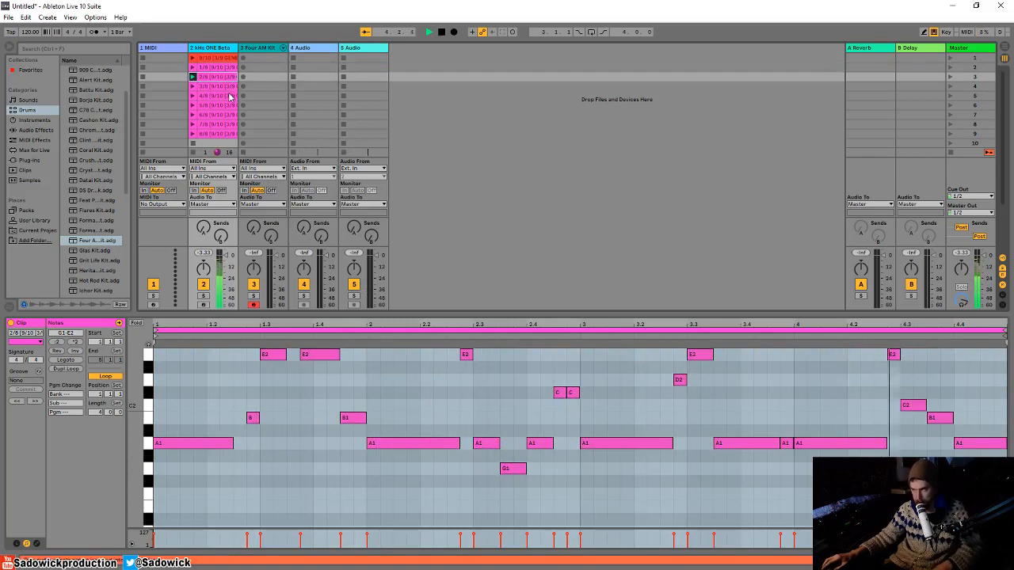
right_click(218, 78)
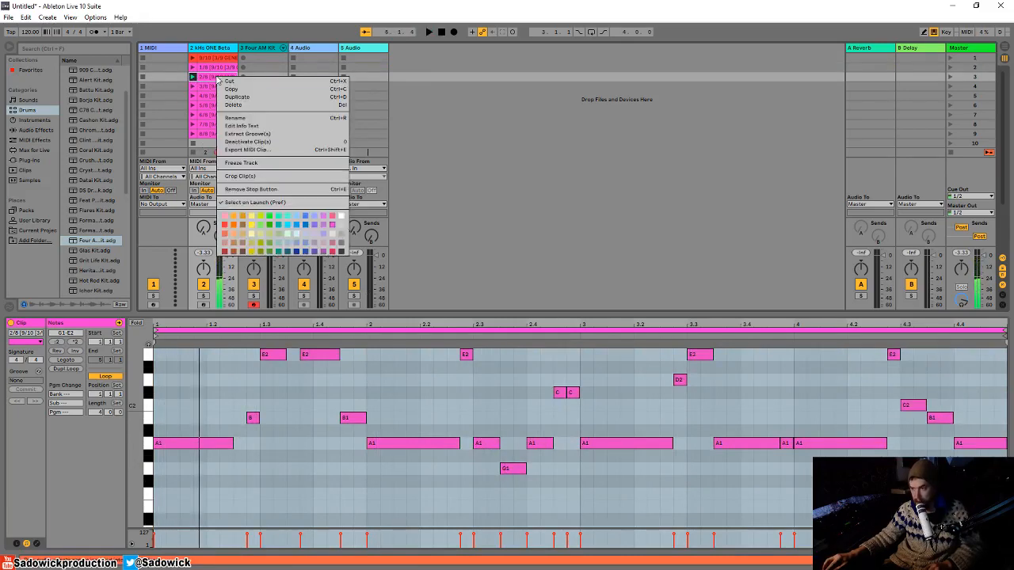
left_click(223, 228)
left_click(191, 87)
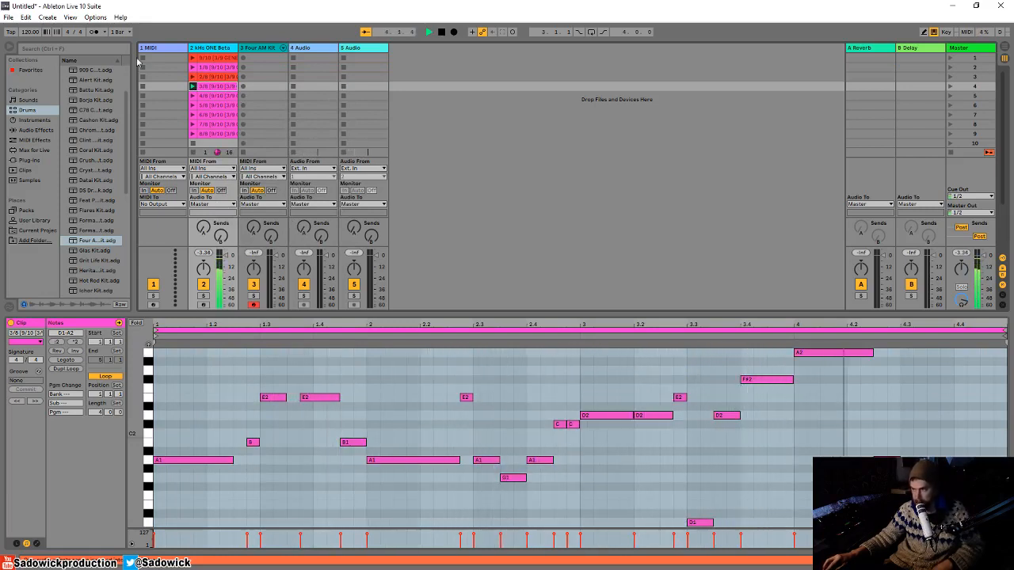
left_click(191, 97)
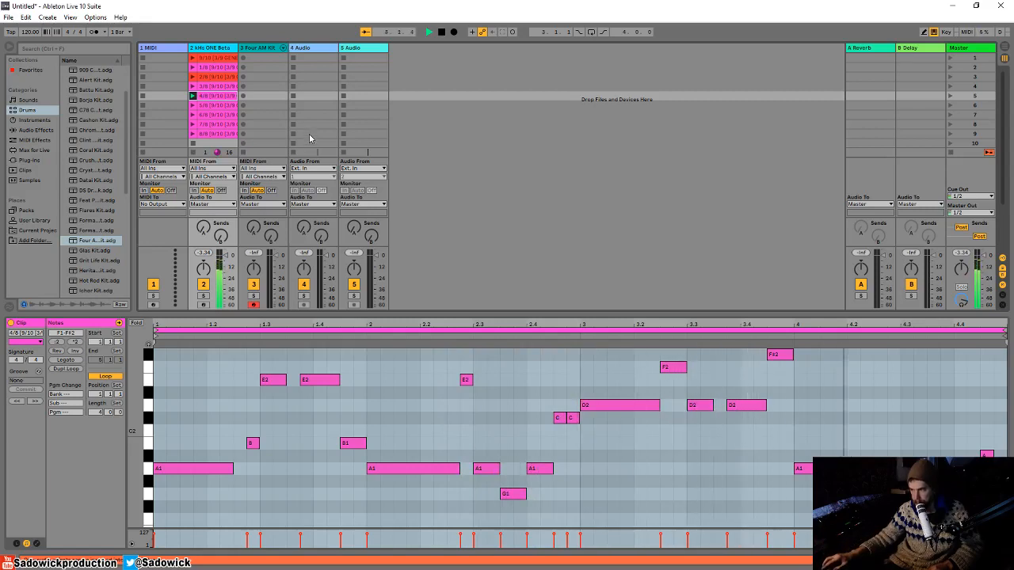
Delete the 3/8 through 8/8 continuation clips and the 1/8 clip from the kHs ONE Beta track
left_click(206, 87)
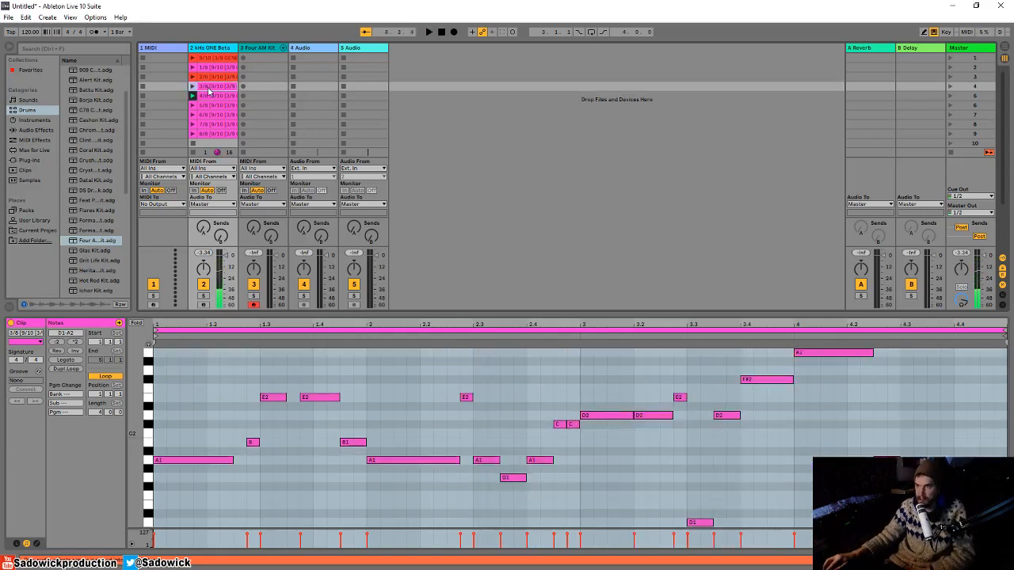
key("Delete")
left_click(213, 96)
key("Delete")
left_click(214, 106)
key("Delete")
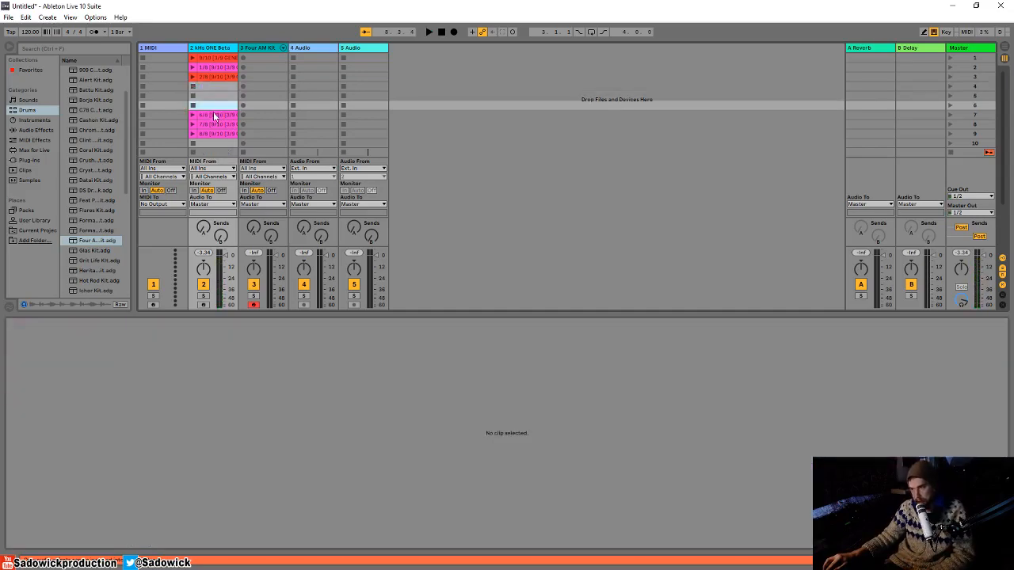
left_click(214, 116)
key("Delete")
left_click(214, 125)
key("Delete")
left_click(214, 134)
key("Delete")
left_click(213, 68)
key("Delete")
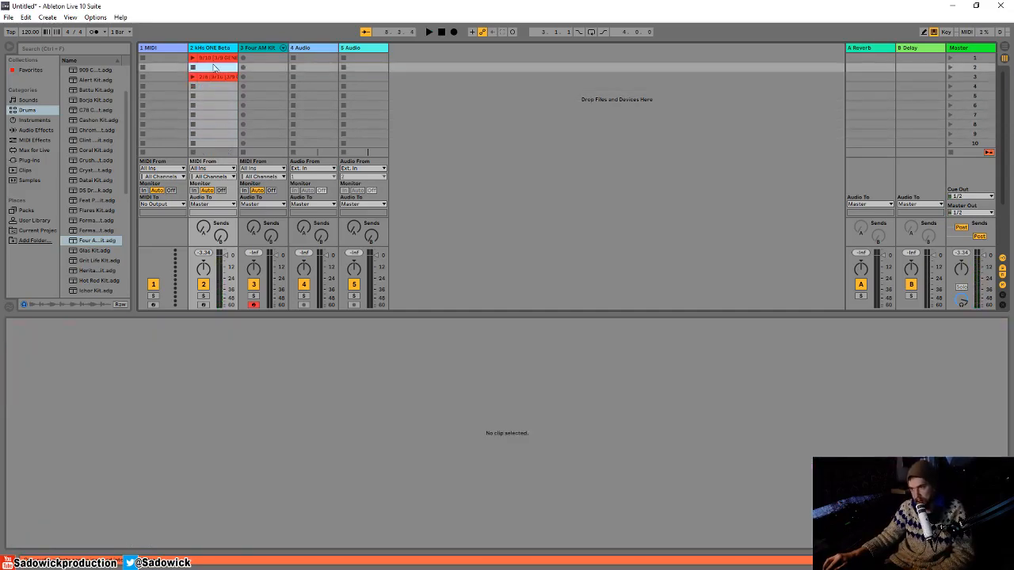
Delete the original 9/10 clip and move the red 2/8 clip up to the track's first slot
left_click(222, 58)
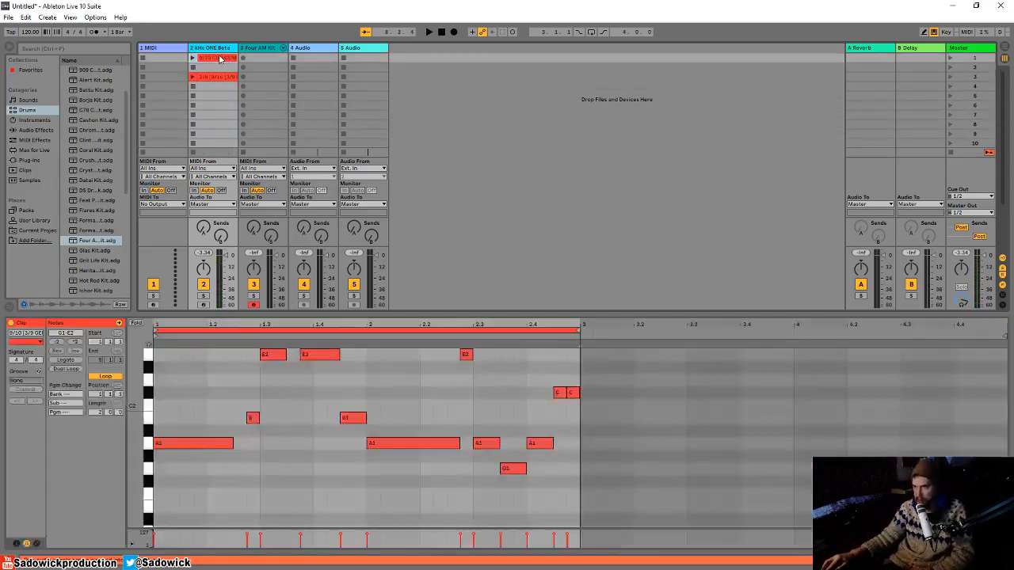
key("Delete")
left_click_drag(214, 77, 213, 62)
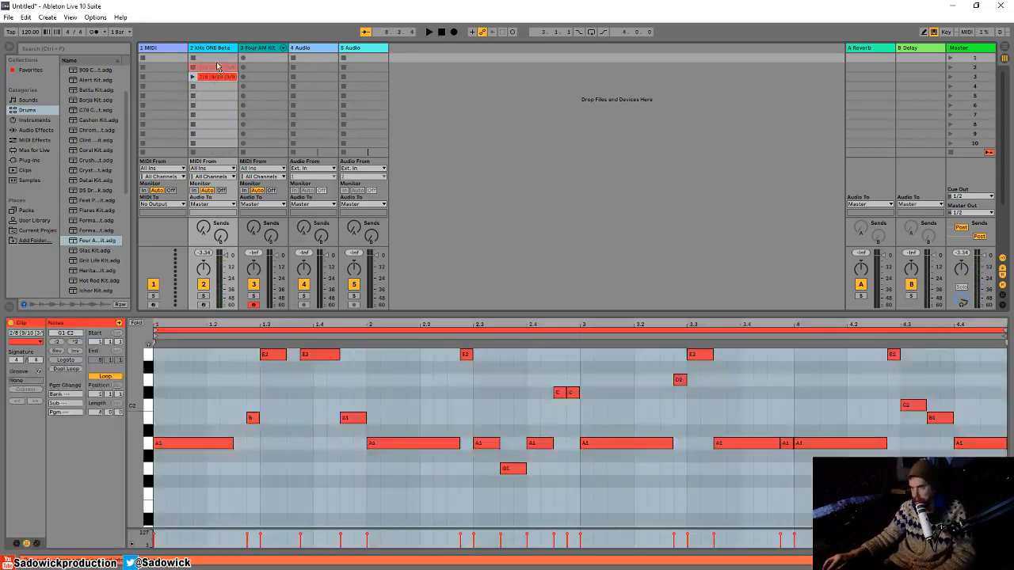
Generate 16 four-bar drum variations with Magenta Studio on the Four AM Kit track, starting at Slot 1
key("shift+Tab")
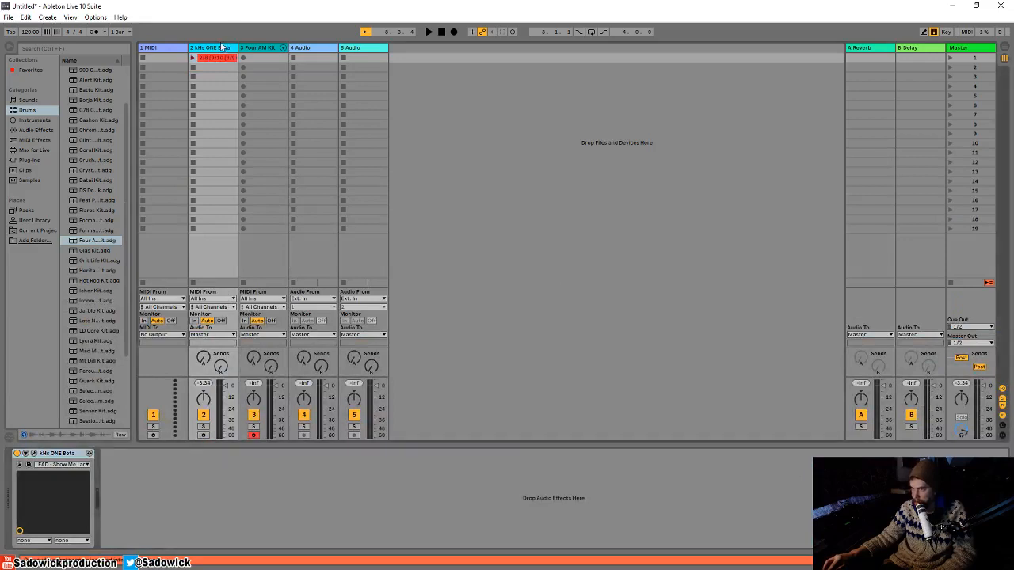
left_click(171, 49)
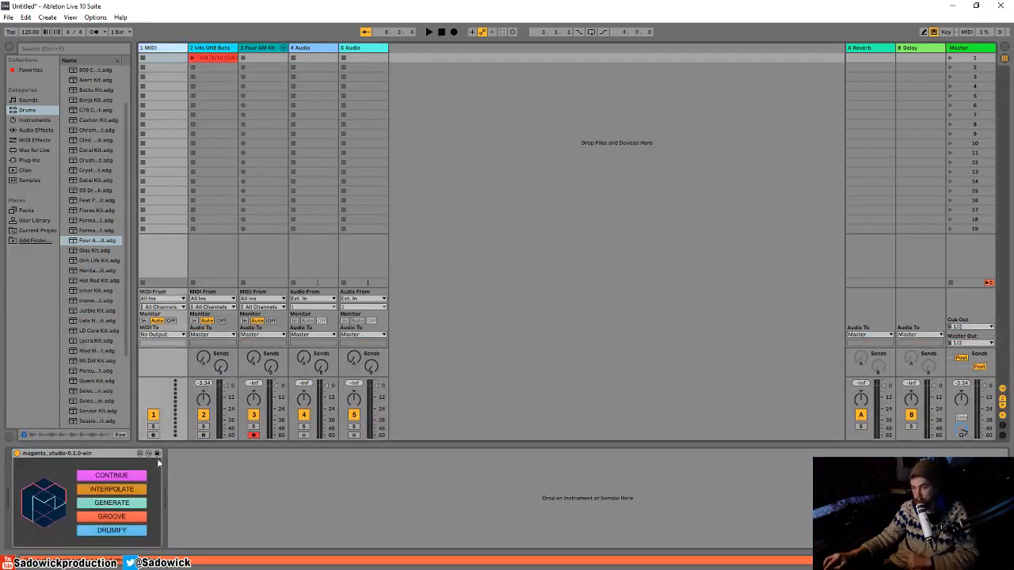
left_click(102, 507)
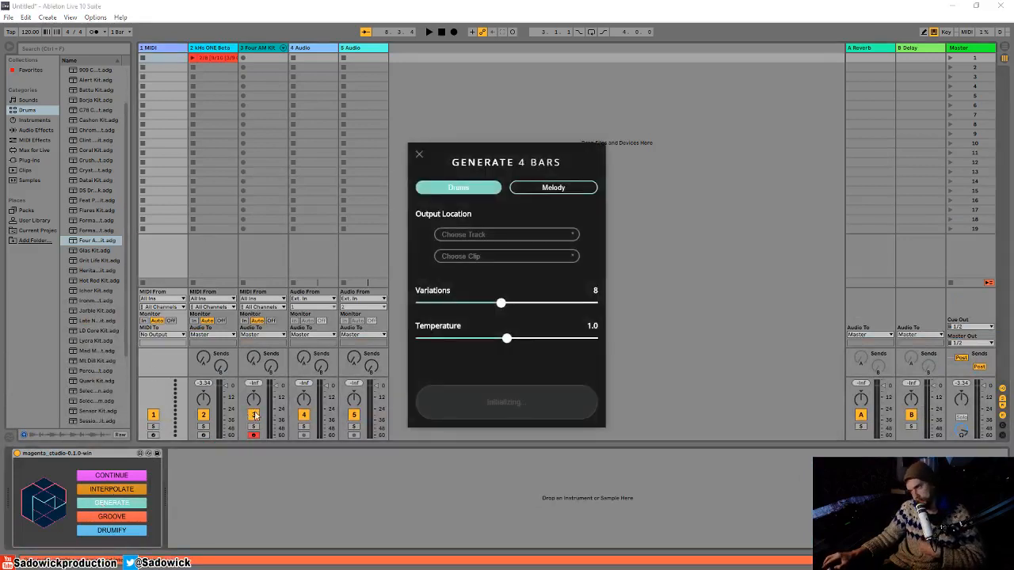
left_click(480, 235)
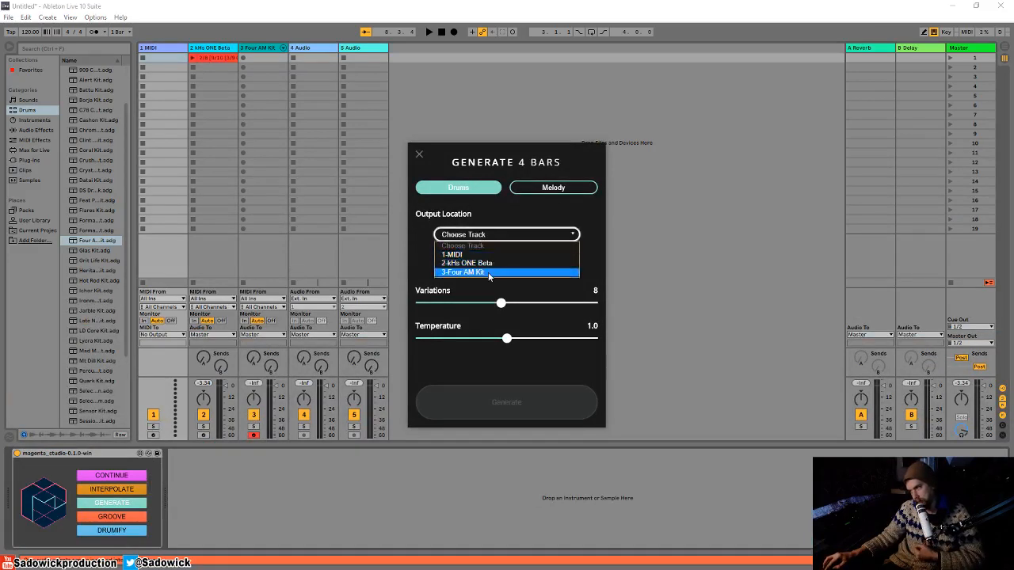
left_click(489, 273)
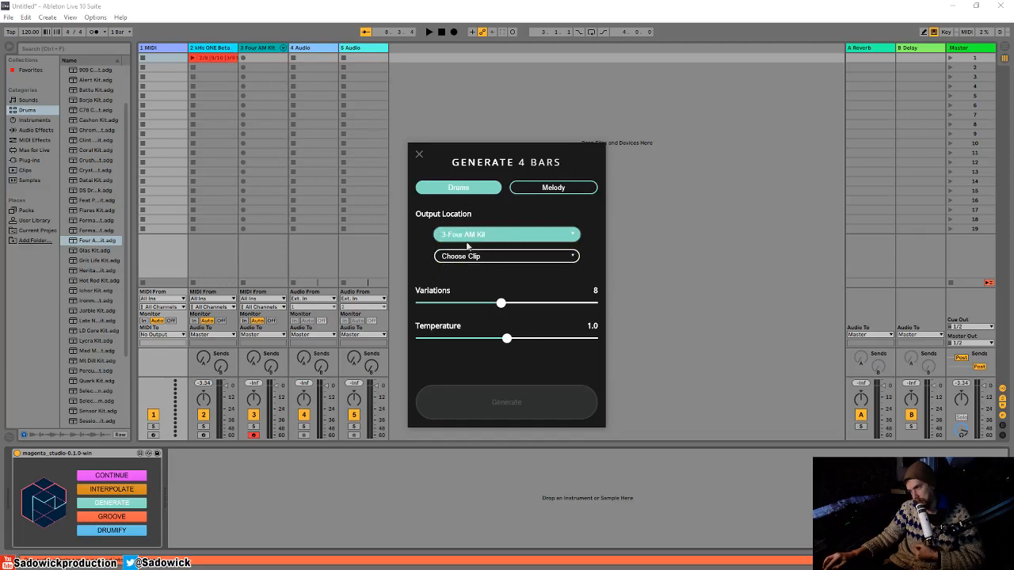
left_click(467, 255)
left_click(470, 277)
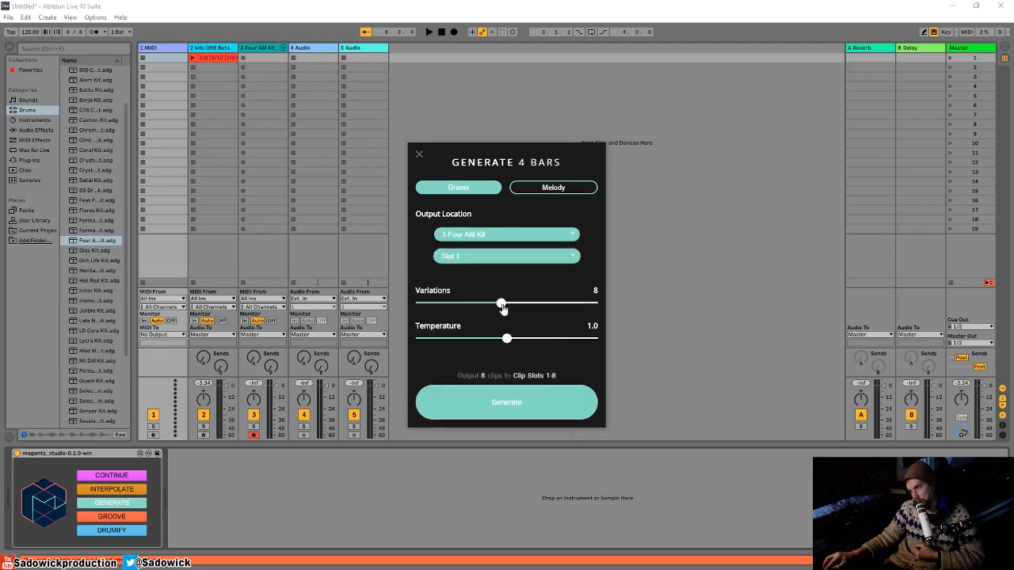
left_click_drag(501, 306, 604, 367)
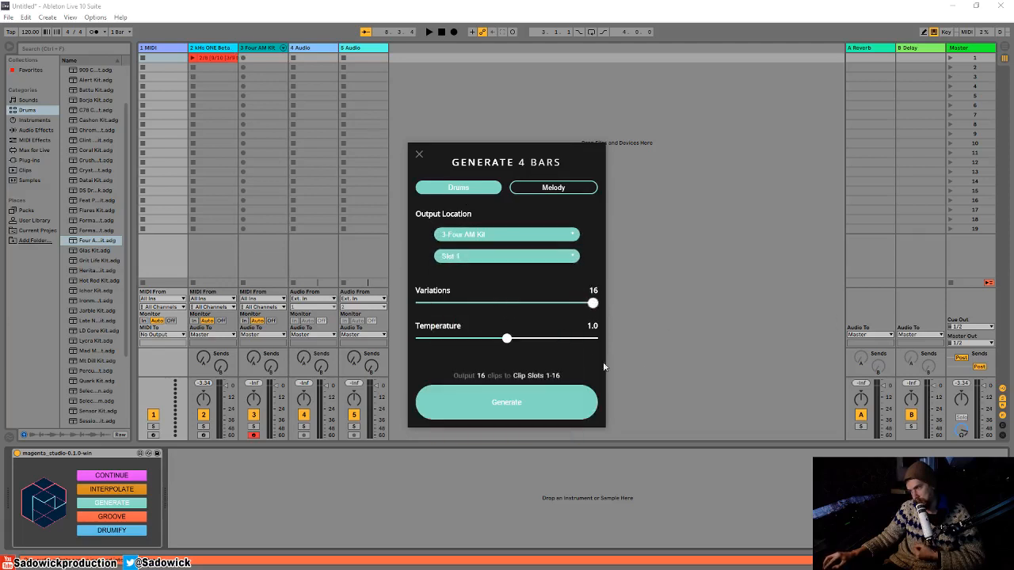
left_click(506, 407)
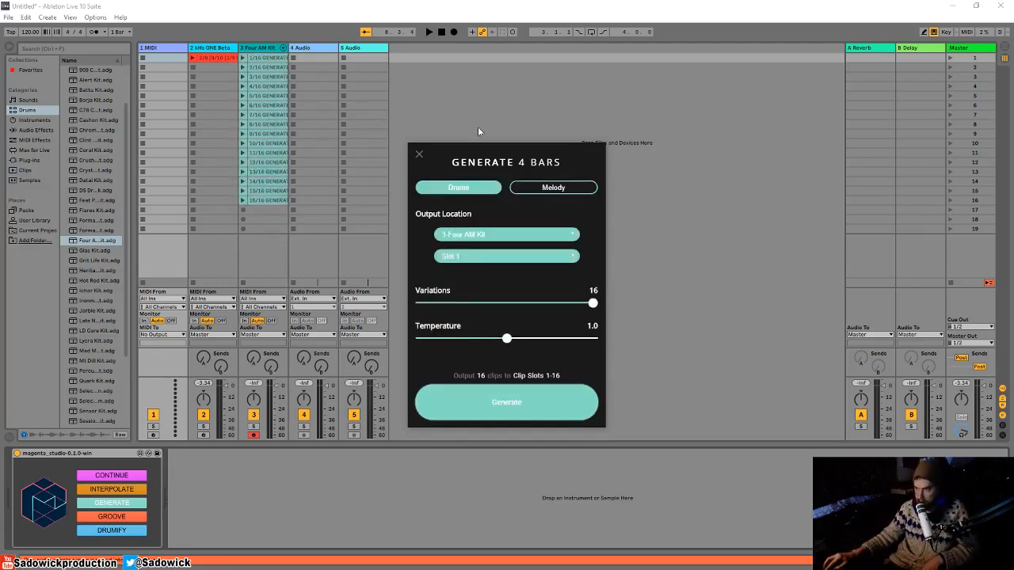
Play the 1/16 drum clip, show its notes and colour the clip red
left_click(242, 59)
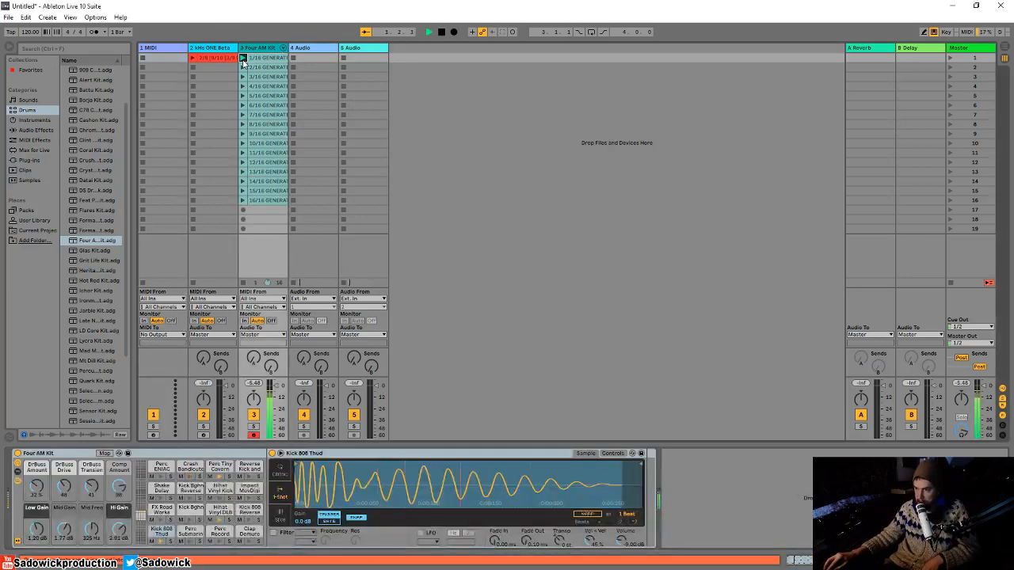
double_click(258, 59)
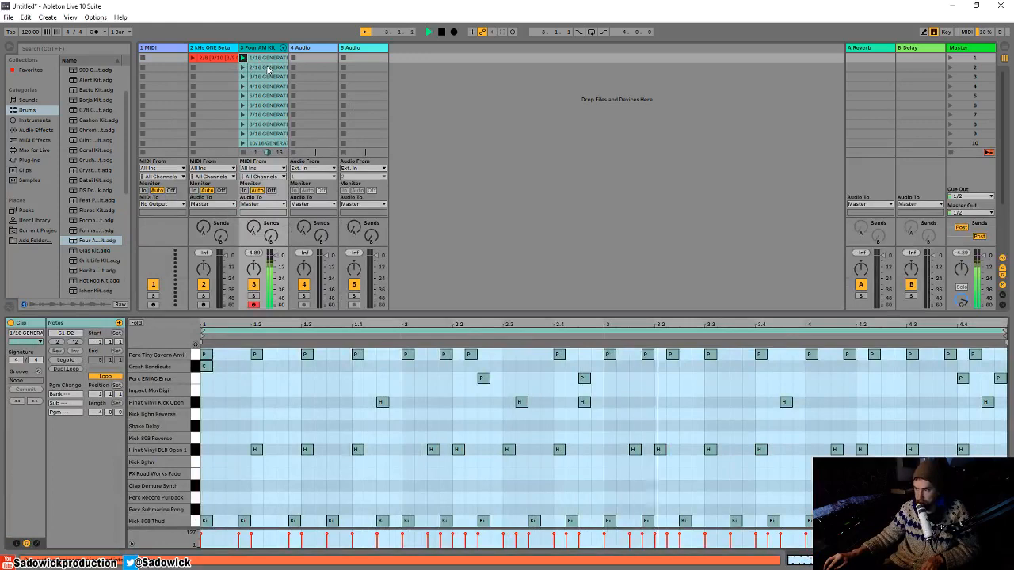
right_click(262, 62)
left_click(271, 206)
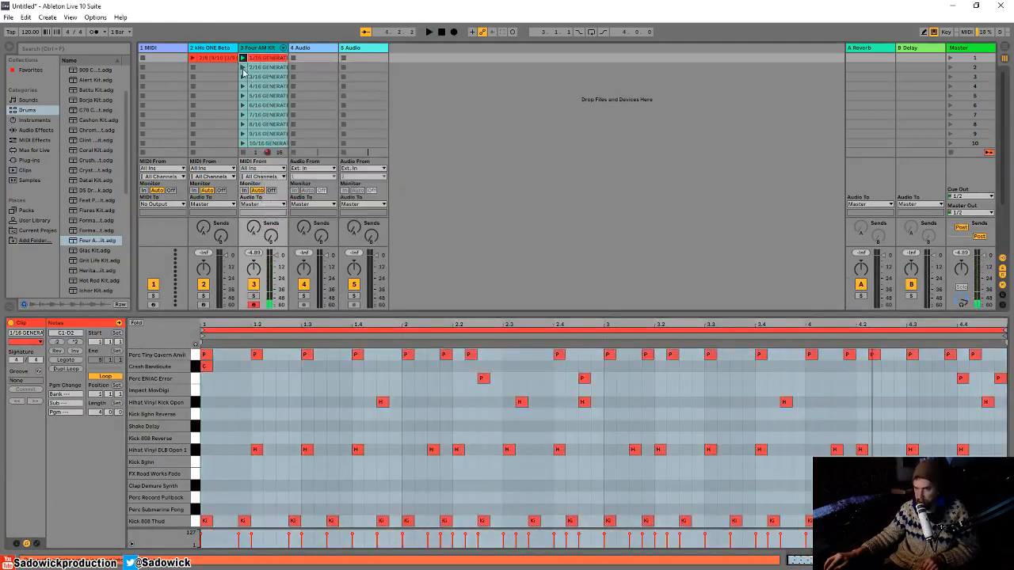
Play the 2/16, 3/16 and 4/16 drum clips and colour the 4/16 clip red
left_click(243, 68)
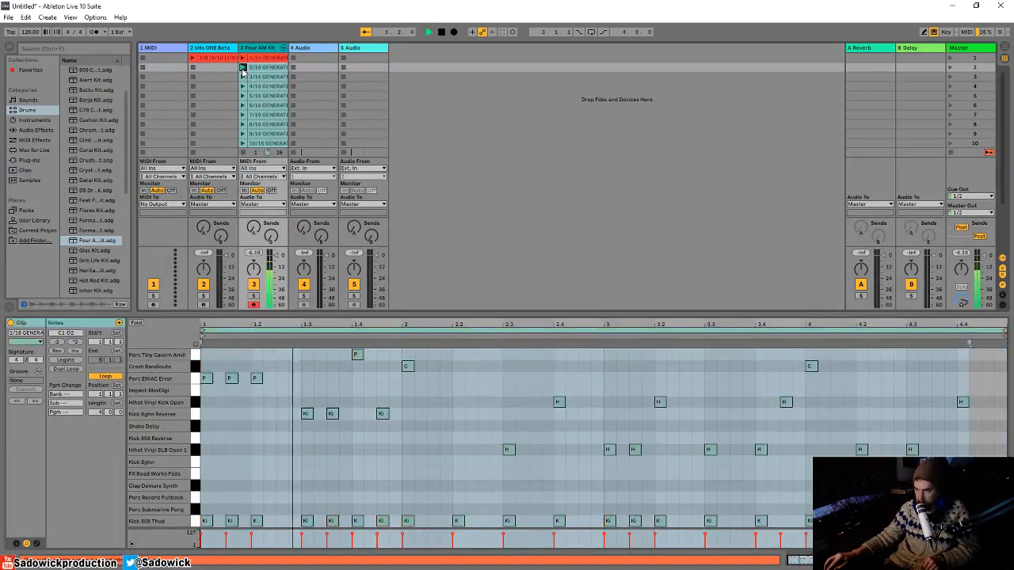
left_click(243, 77)
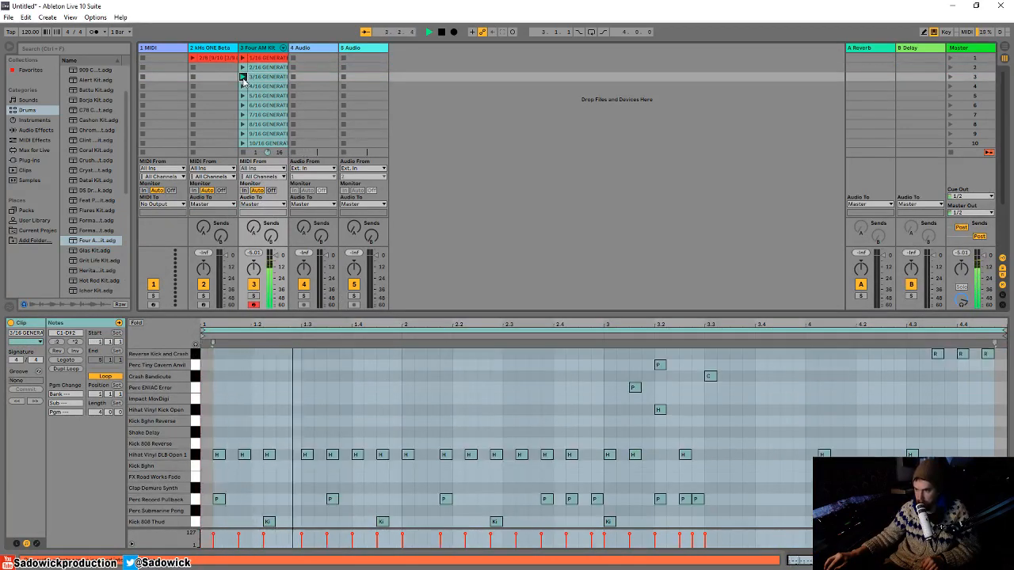
left_click(243, 86)
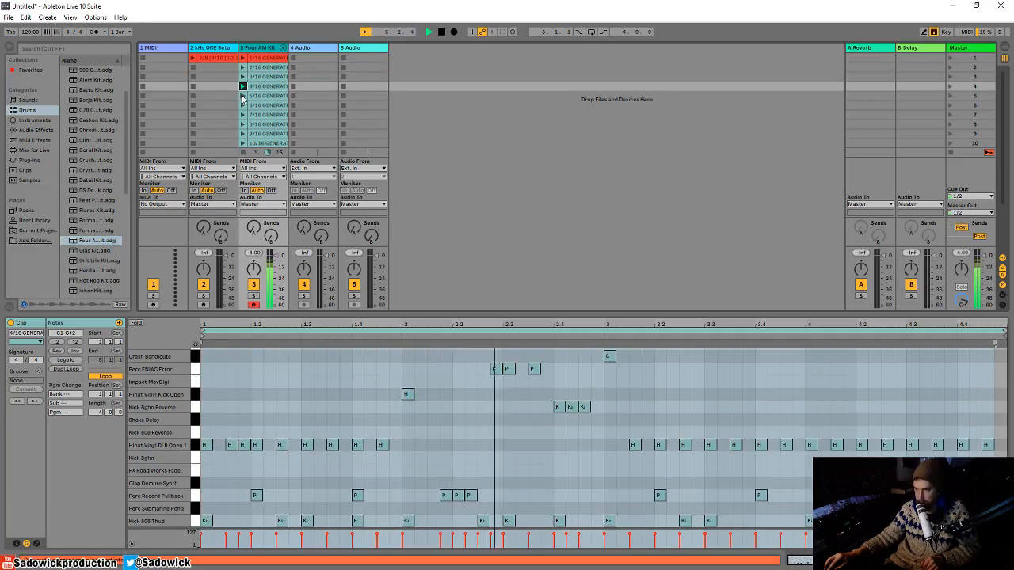
right_click(255, 89)
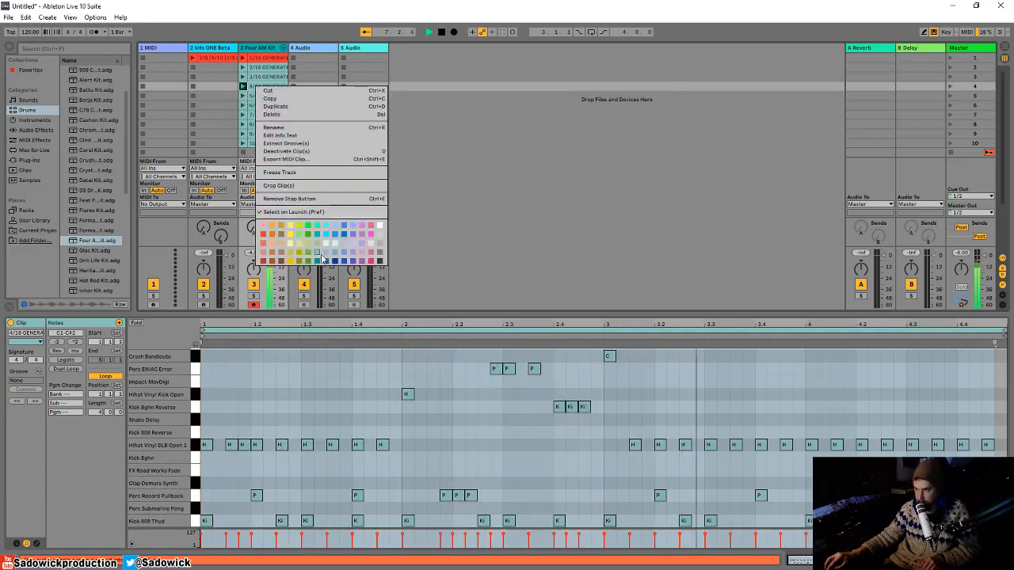
left_click(258, 237)
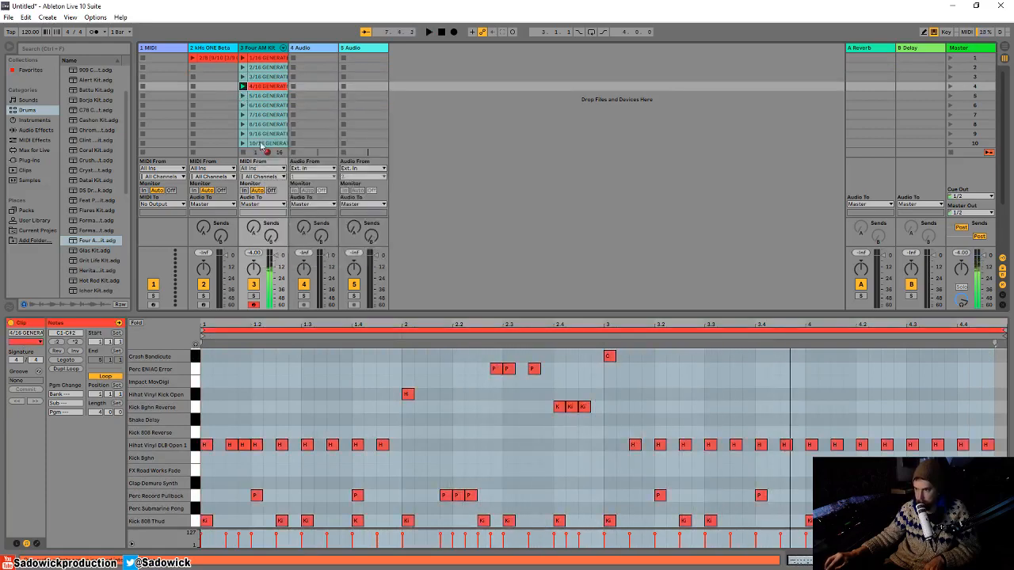
Play the 5/16 drum clip and delete it
left_click(242, 96)
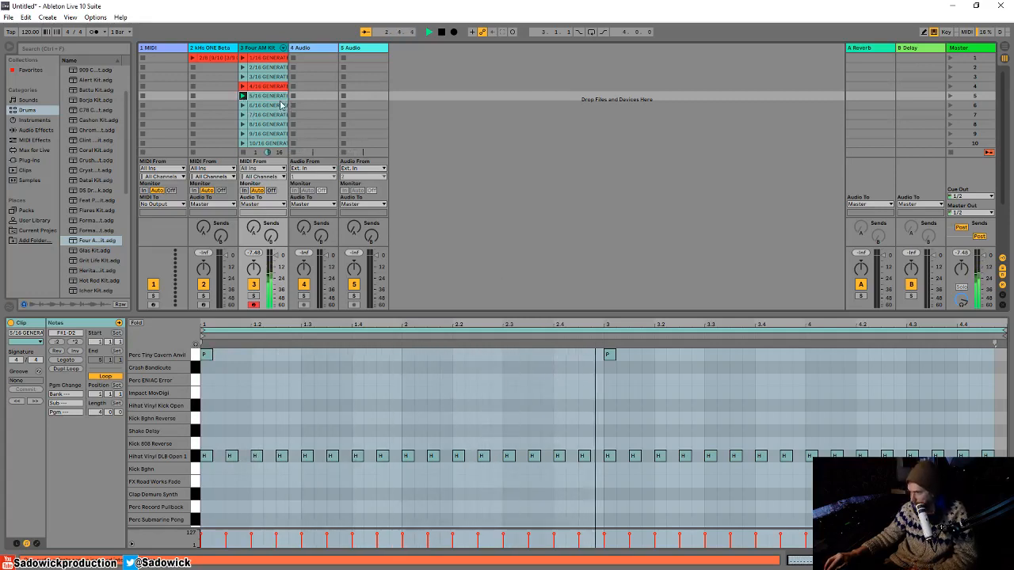
key("Delete")
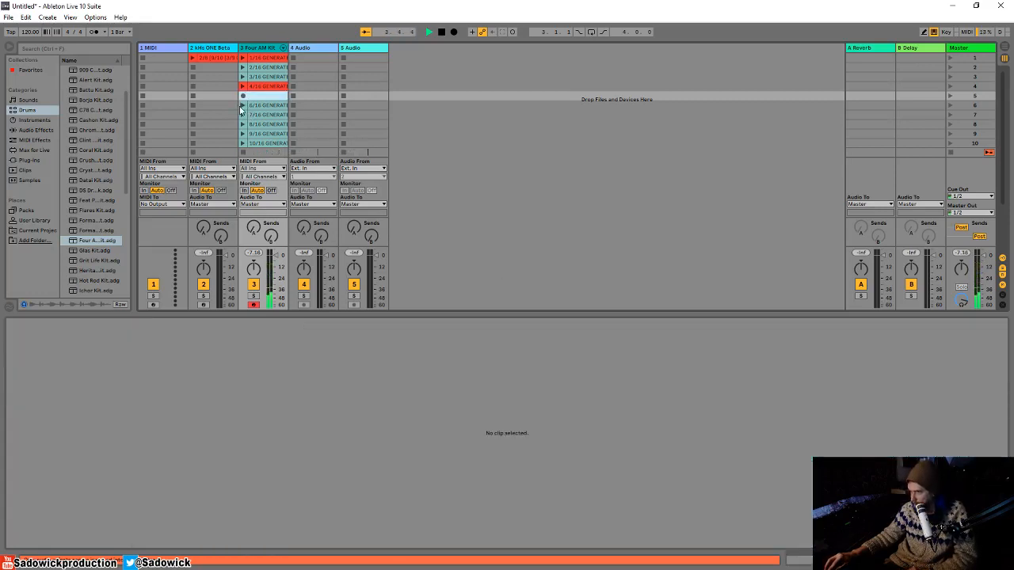
Audition the 6/16 through 10/16 and 12/16 drum clips one after another and stop playback
left_click(242, 106)
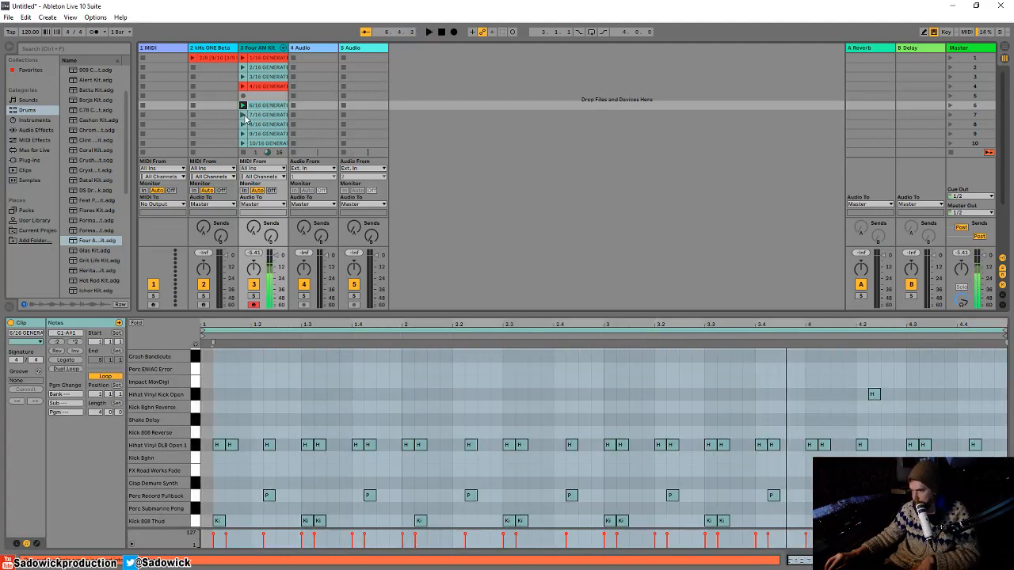
left_click(242, 115)
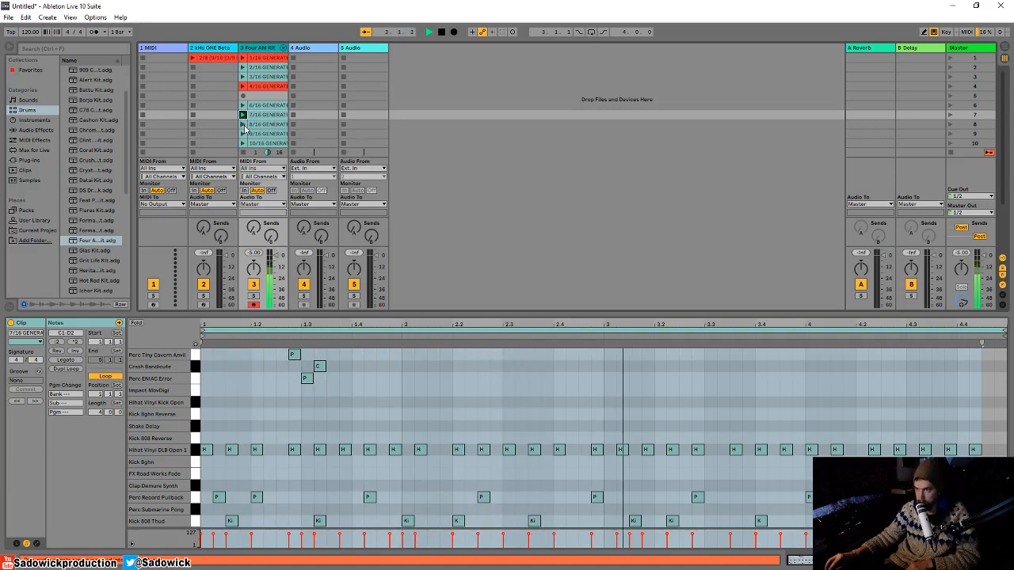
left_click(242, 124)
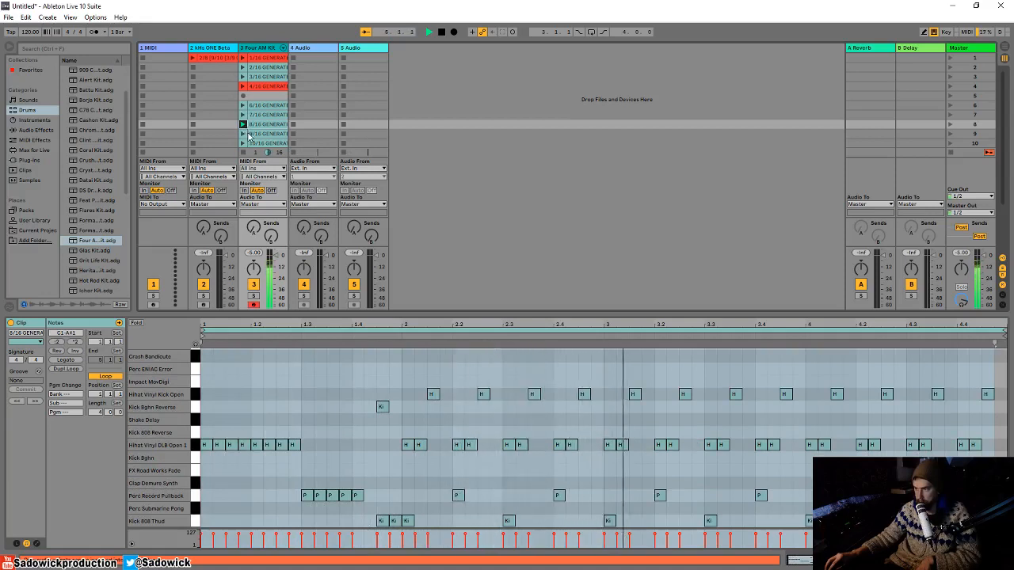
left_click(243, 134)
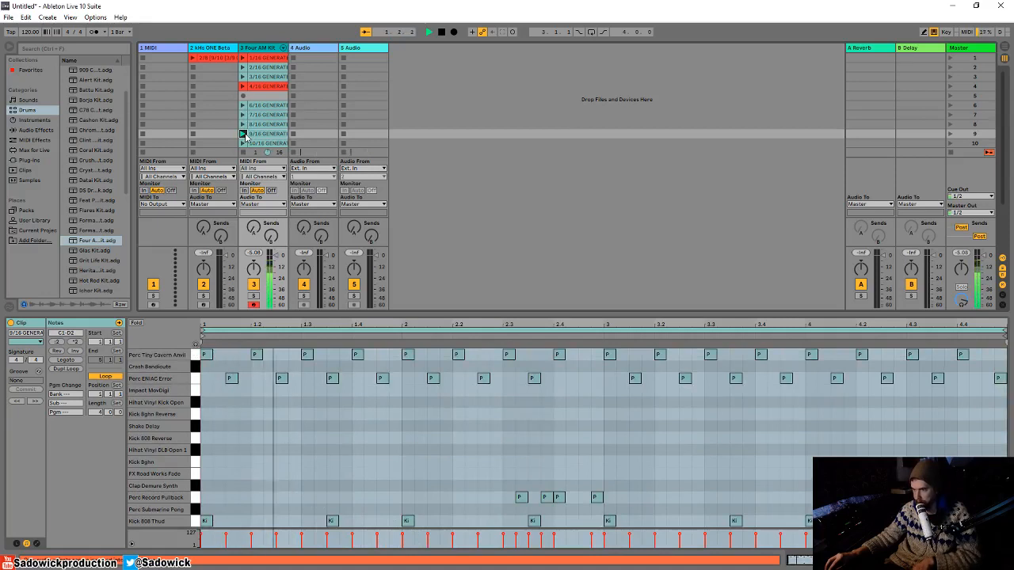
scroll(254, 127, "down", 3)
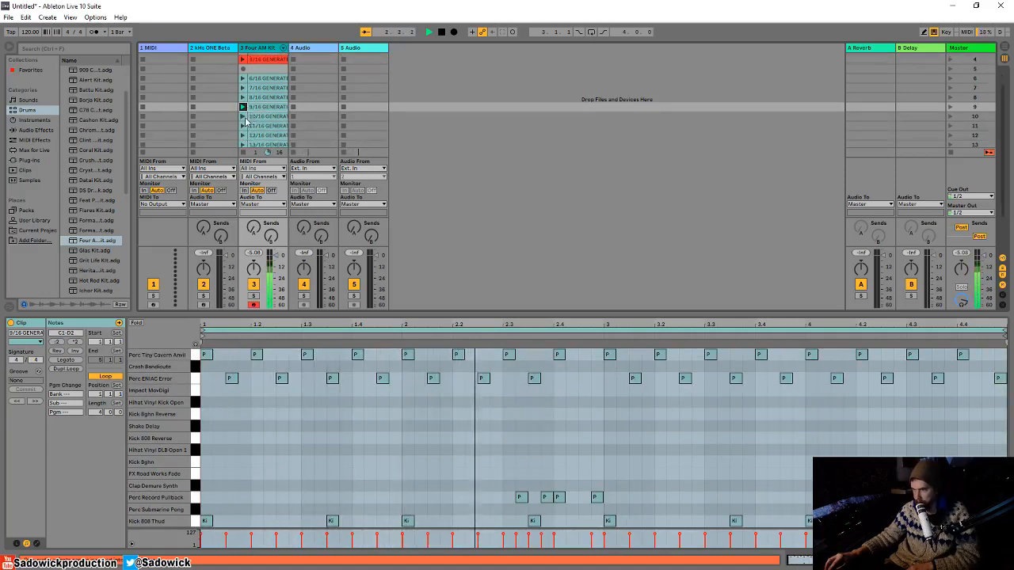
left_click(243, 116)
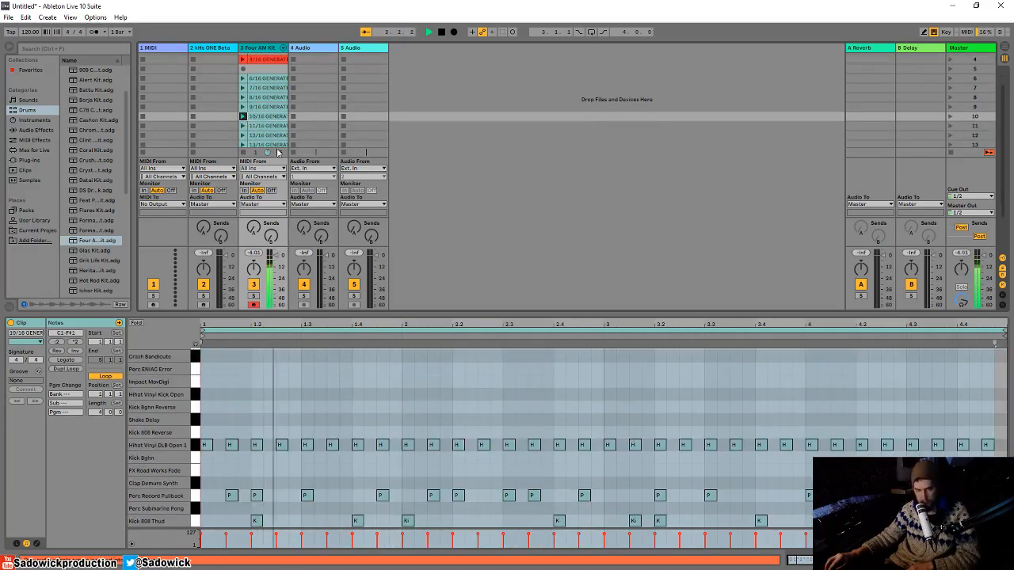
left_click(243, 135)
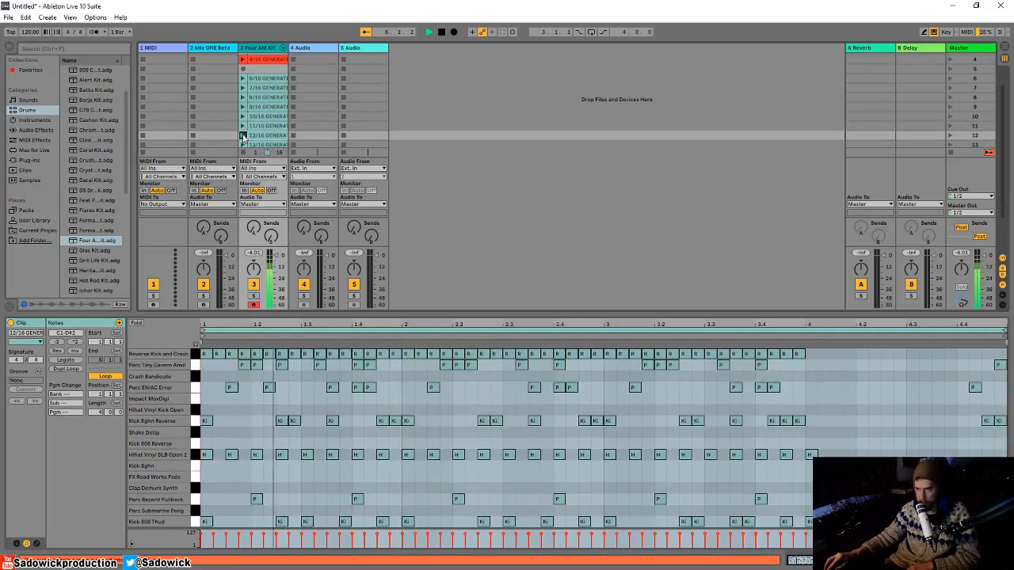
key("space")
Delete the 6/16 through 16/16 drum clips from the Four AM Kit track
left_click(262, 80)
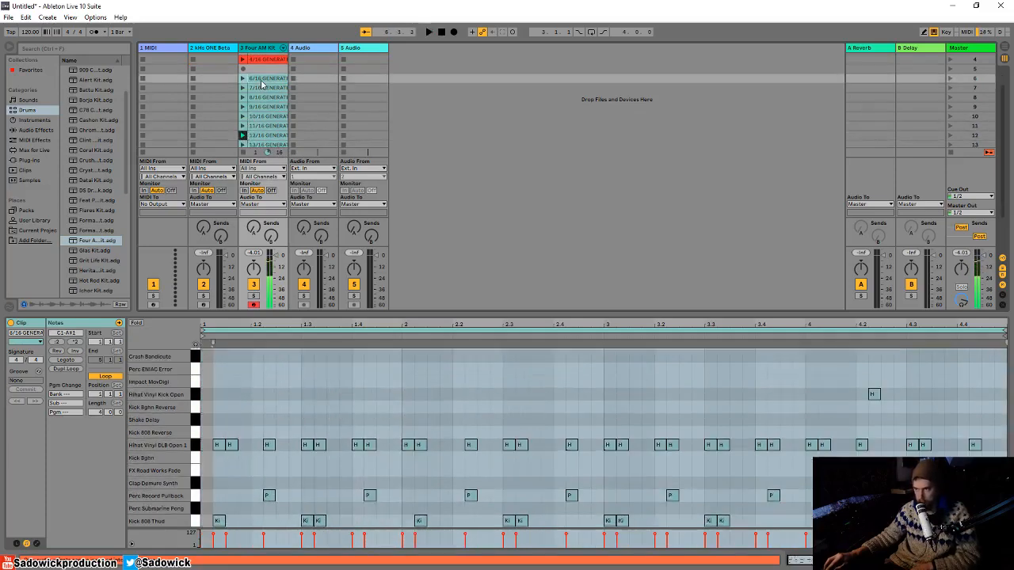
key("Delete")
left_click(262, 89)
key("Delete")
left_click(262, 97)
key("Delete")
left_click(262, 108)
key("Delete")
left_click(262, 117)
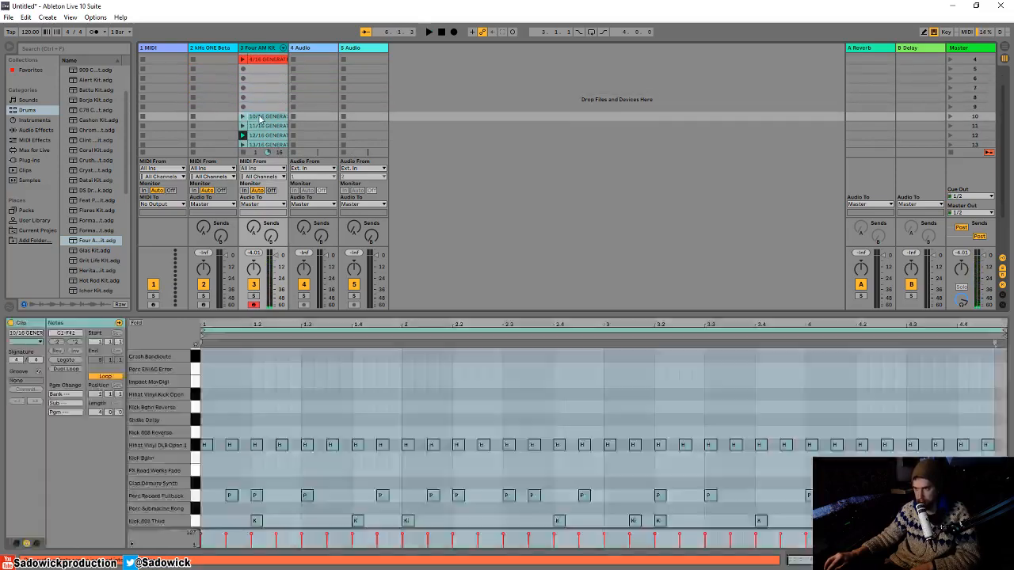
key("Delete")
left_click(262, 127)
key("Delete")
left_click(263, 137)
left_click(263, 143)
key("Delete")
left_click(265, 141)
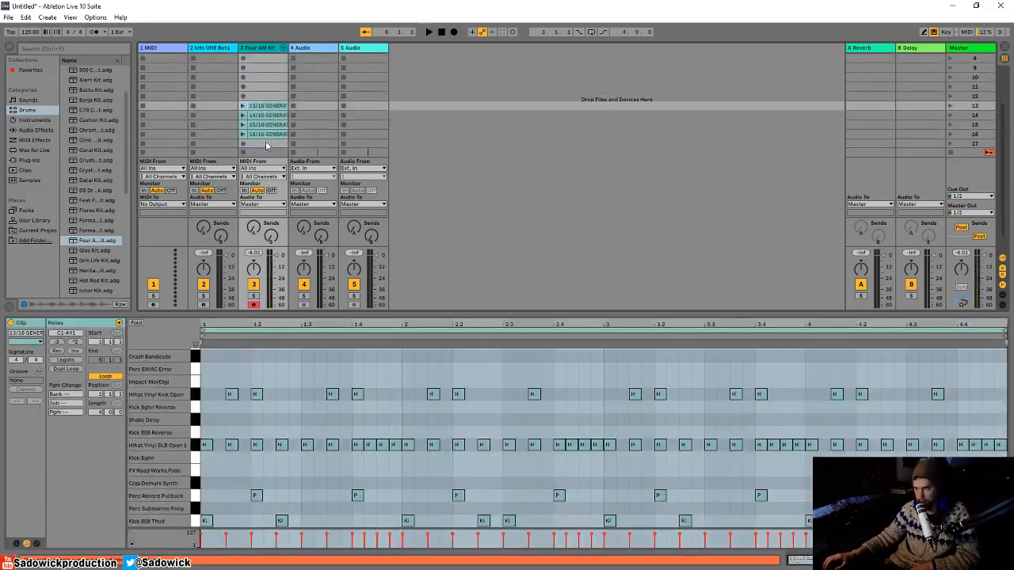
key("Delete")
left_click(267, 138)
key("Delete")
left_click(267, 134)
key("Delete")
Play the red 4/16 drum clip and delete the 3/16 and 2/16 clips
scroll(253, 123, "up", 4)
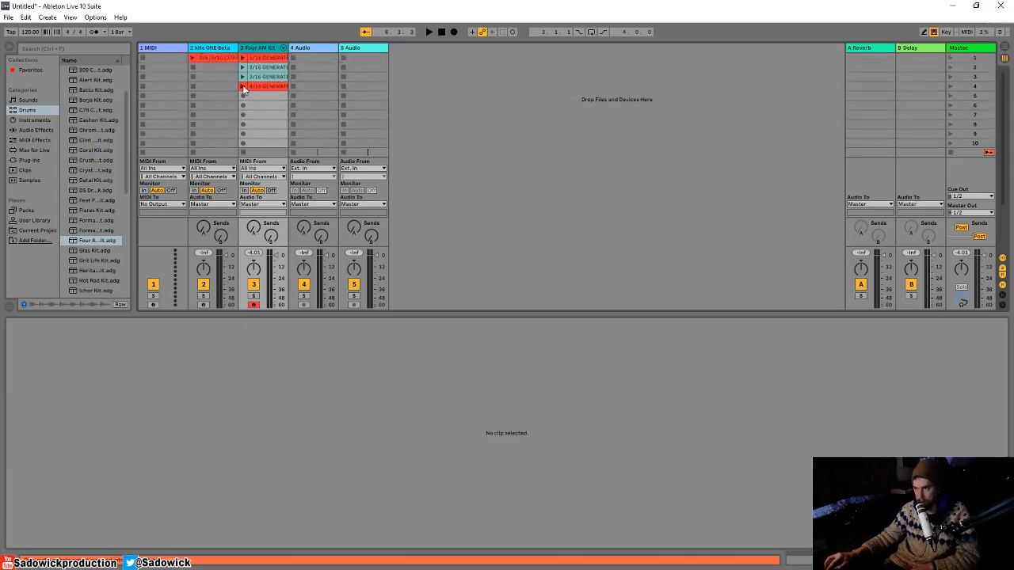
left_click(243, 87)
left_click(256, 78)
key("Delete")
left_click(262, 68)
key("Delete")
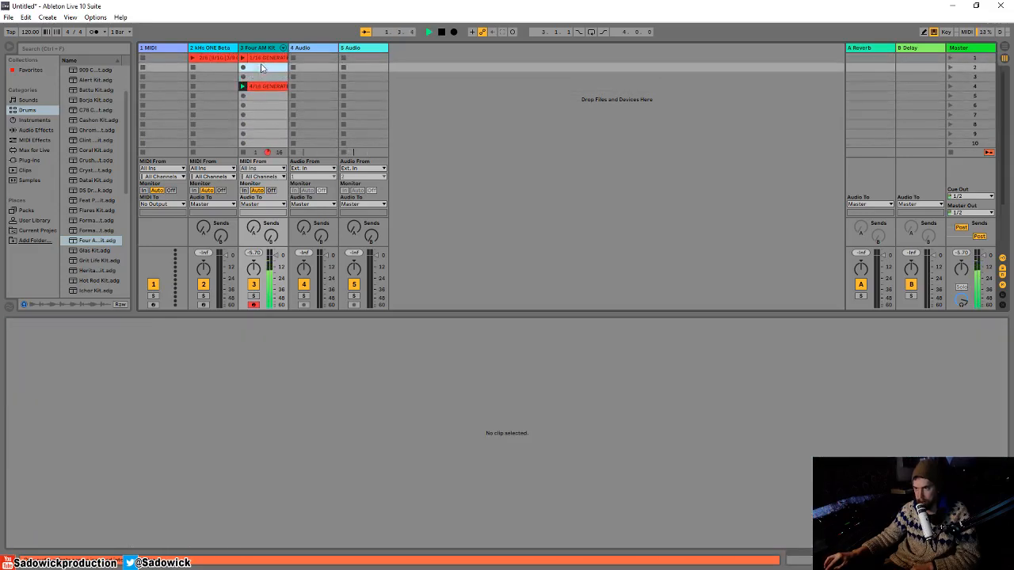
Show the notes of the 1/16 drum clip and play it for comparison
left_click(263, 61)
left_click(263, 61)
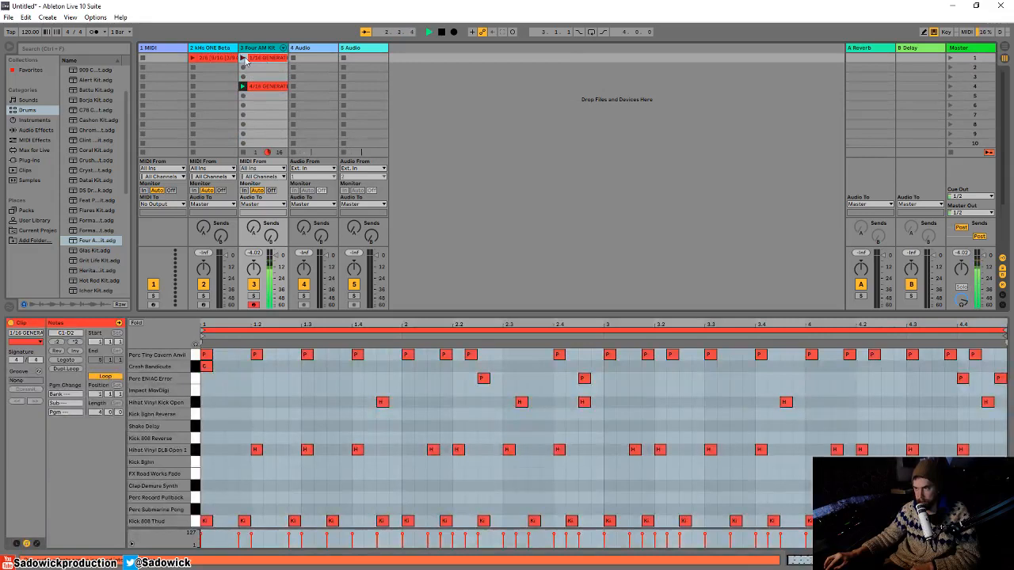
left_click(243, 58)
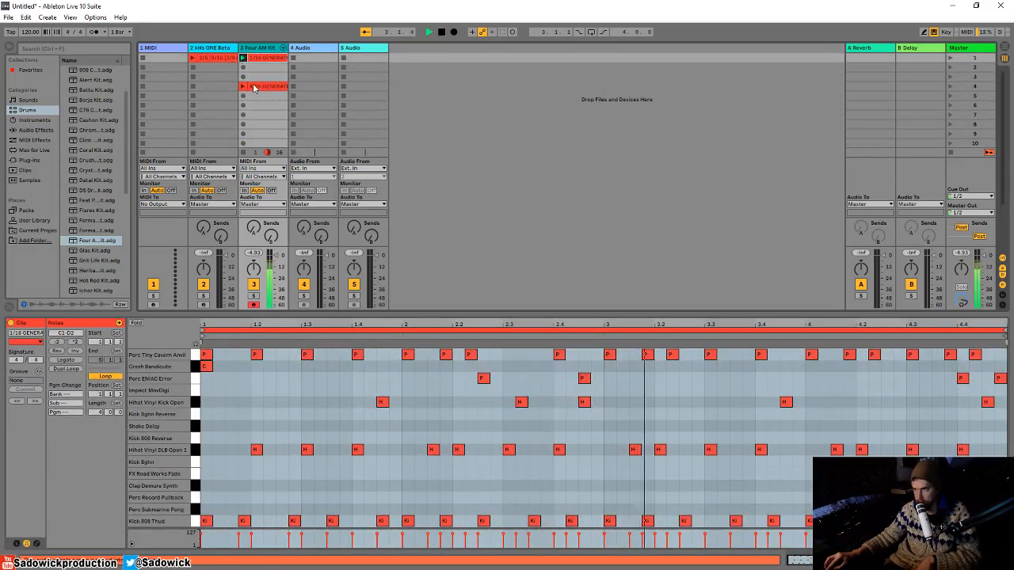
Stop playback and recolour the 4/16 drum clip orange-red to set it apart from the 1/16 clip
left_click(256, 88)
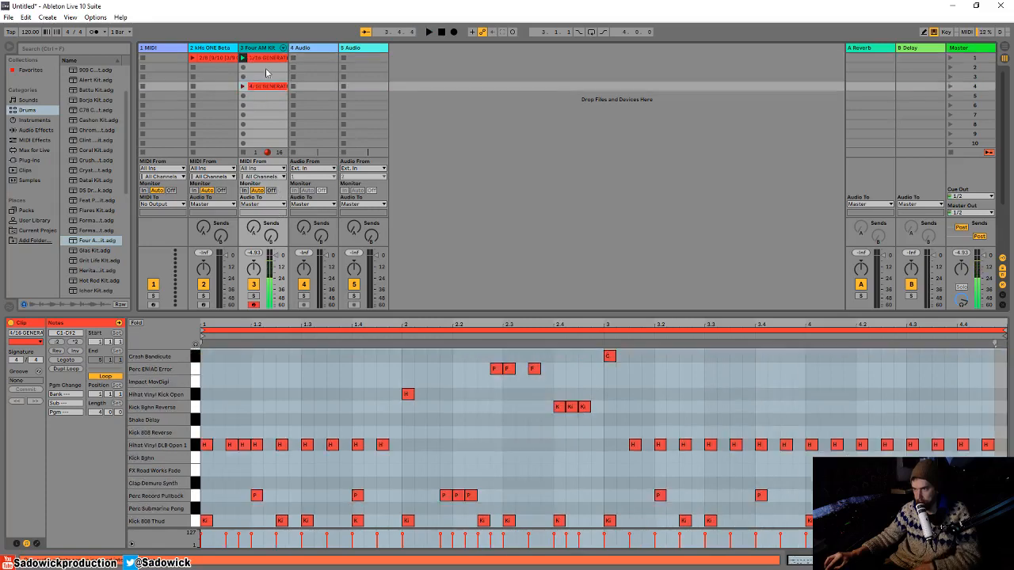
left_click(257, 59)
left_click(258, 80)
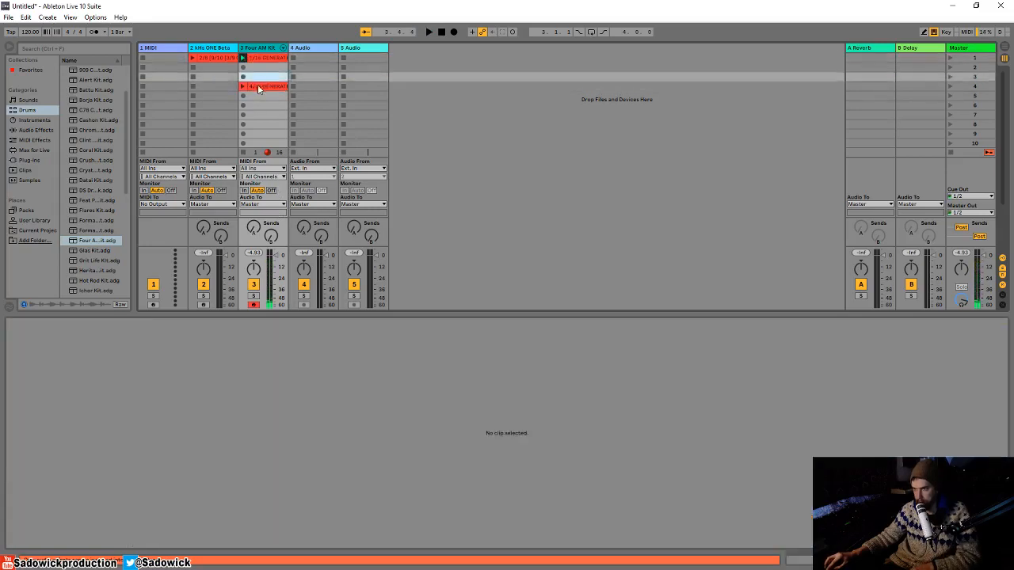
right_click(258, 86)
left_click(267, 256)
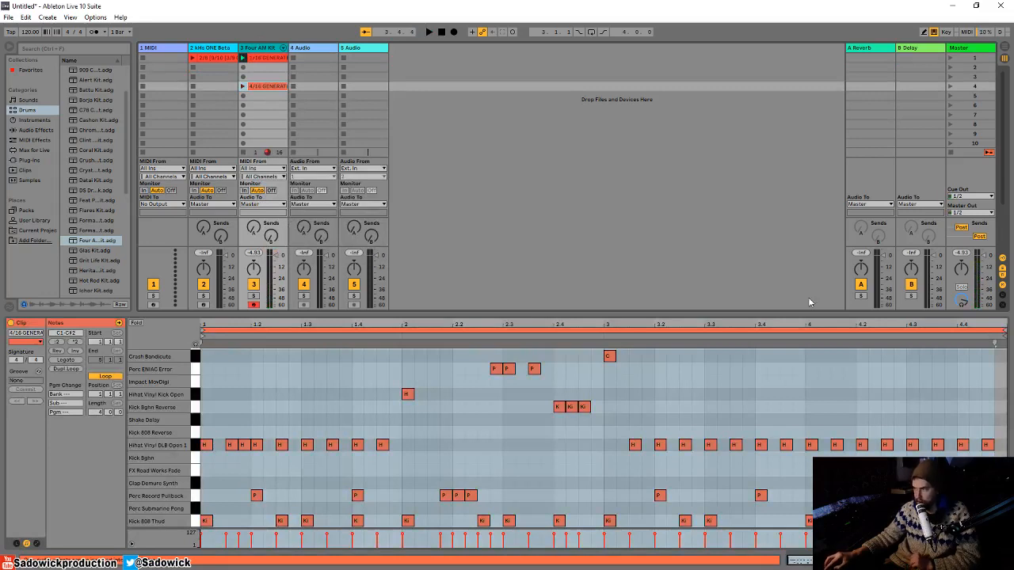
Generate a Magenta Studio Groove version of the Four AM Kit track's 1/16 GENERATE clip into Clip Slot 2 at temperature 1.0
left_click(167, 50)
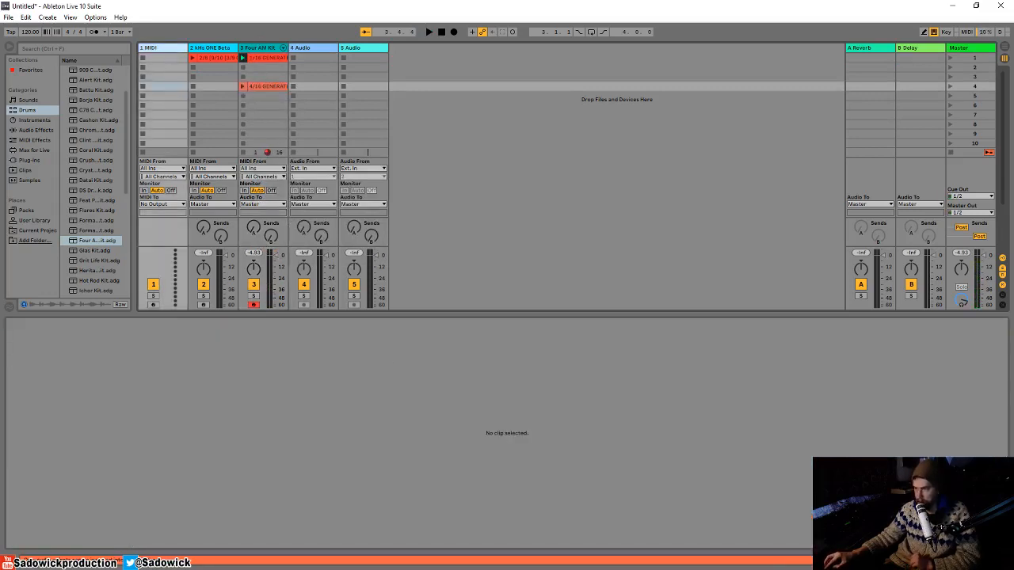
key("shift+Tab")
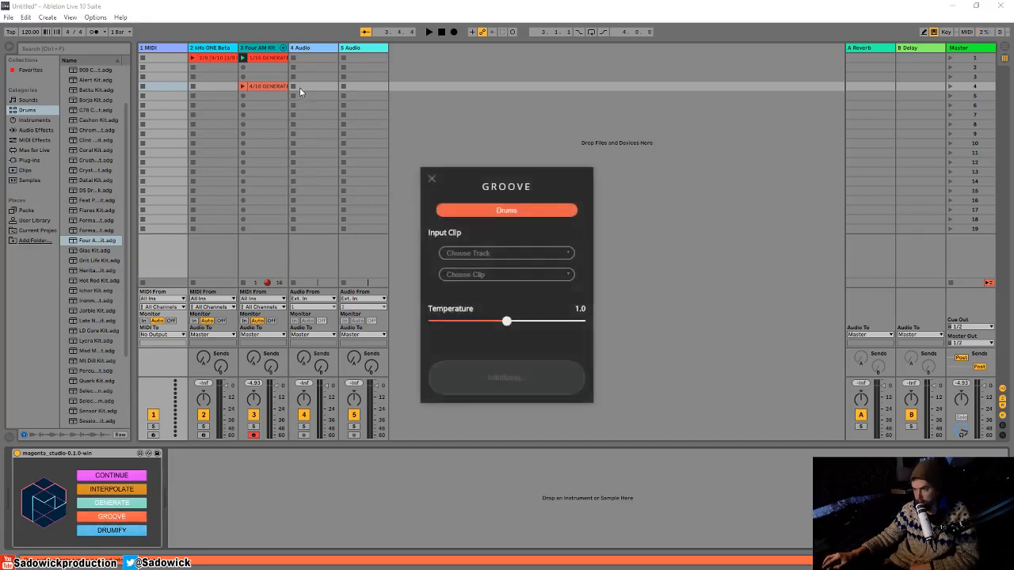
left_click(505, 255)
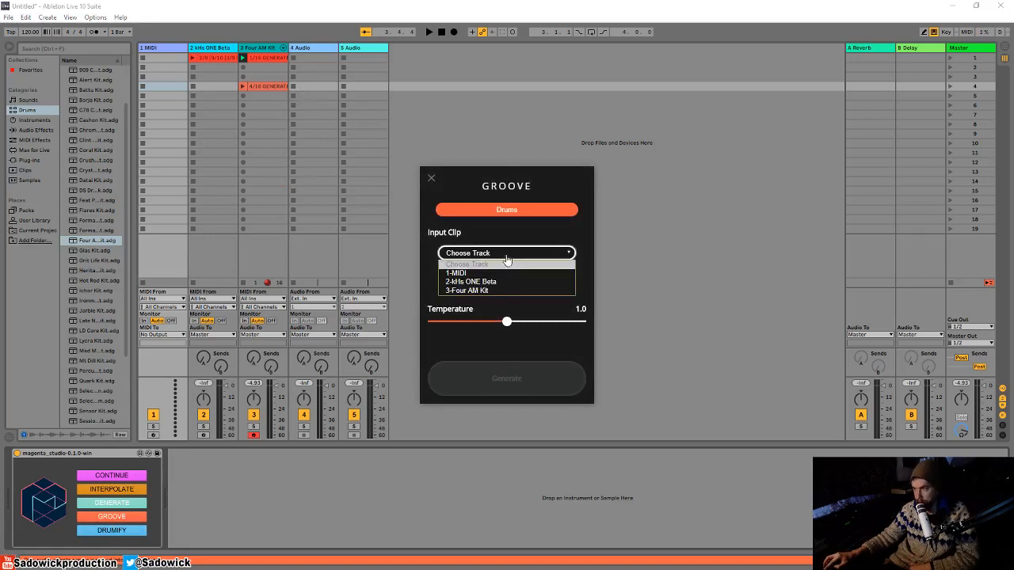
left_click(501, 289)
left_click(490, 276)
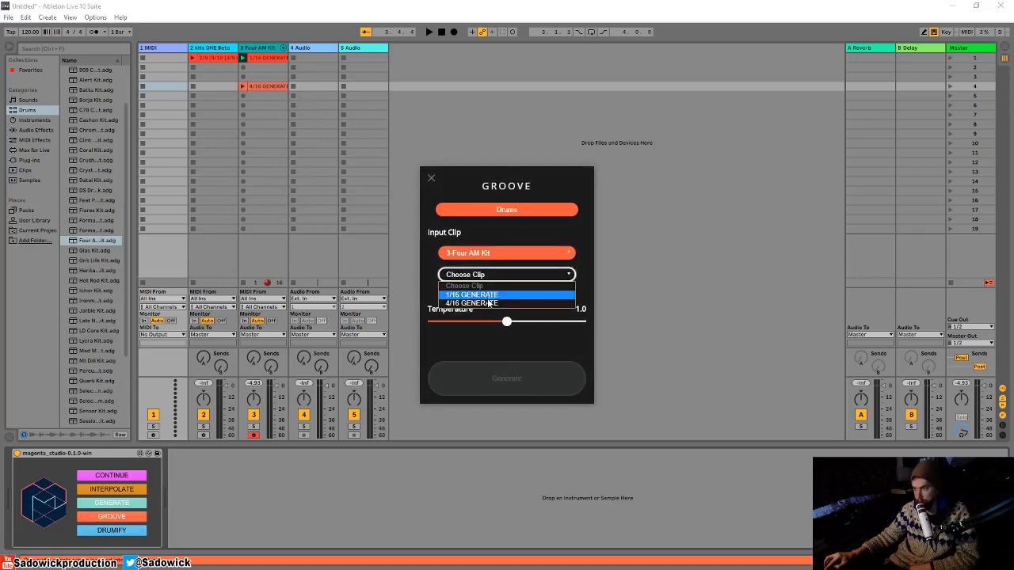
left_click(490, 295)
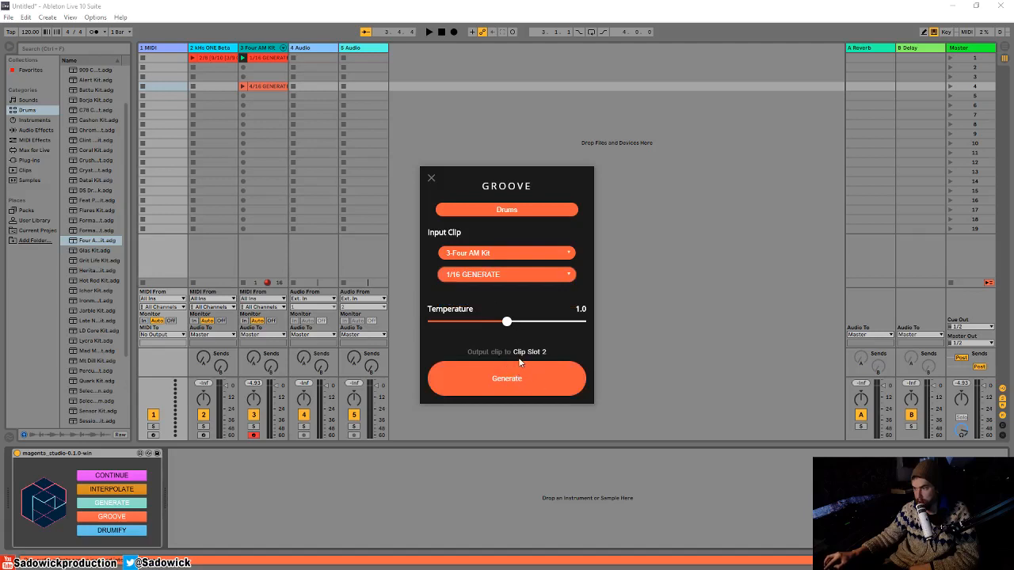
left_click(517, 381)
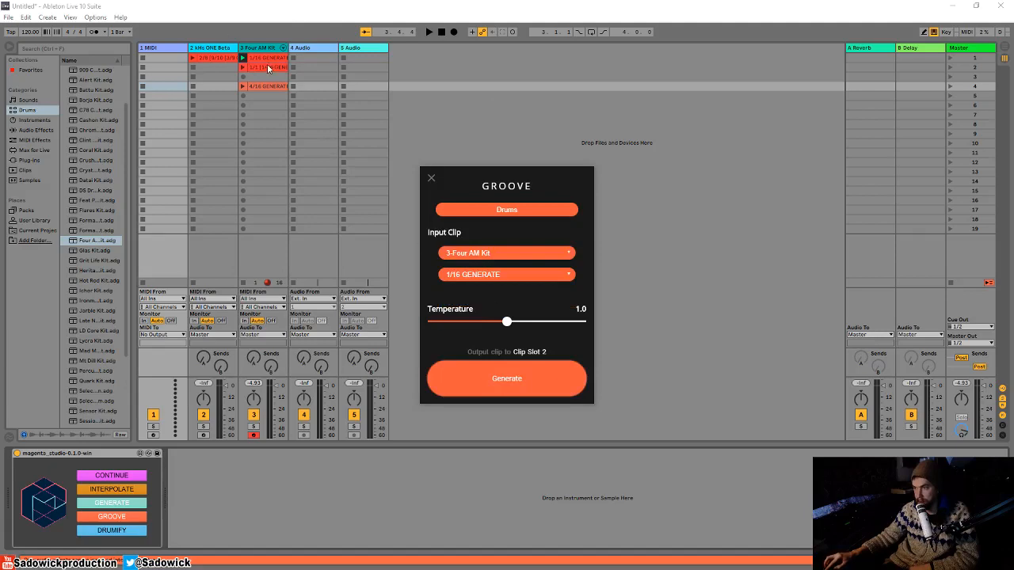
Play the grooved clip in slot 2 alternately with the original 1/16 clip, and show the Four AM Kit track's devices
double_click(267, 69)
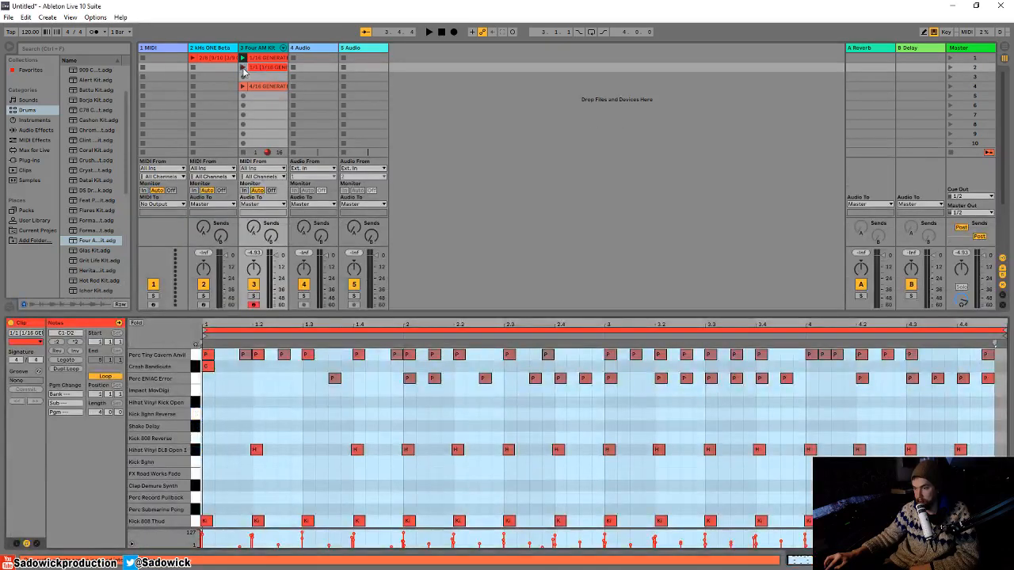
left_click(243, 68)
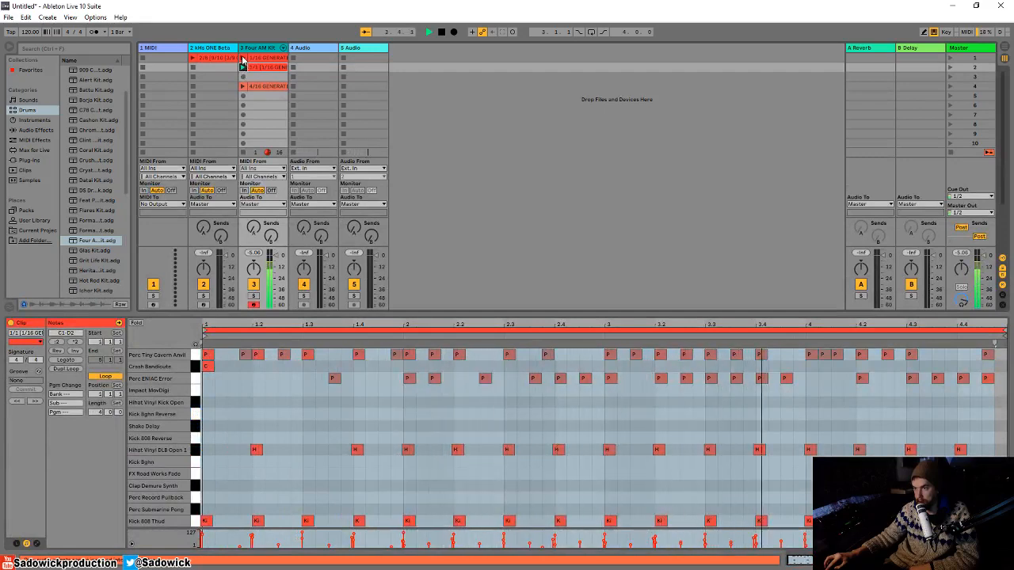
left_click(242, 60)
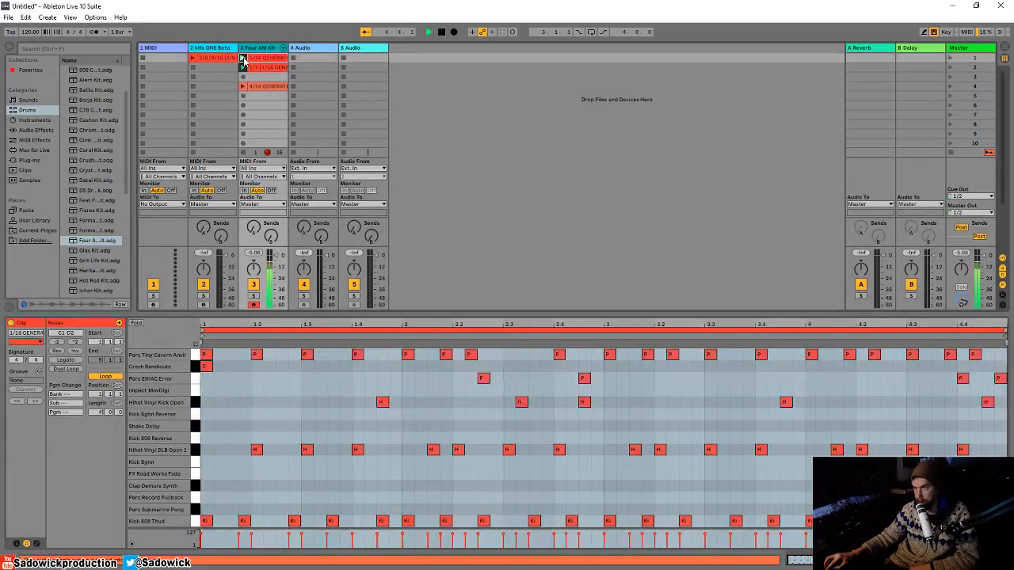
left_click(243, 69)
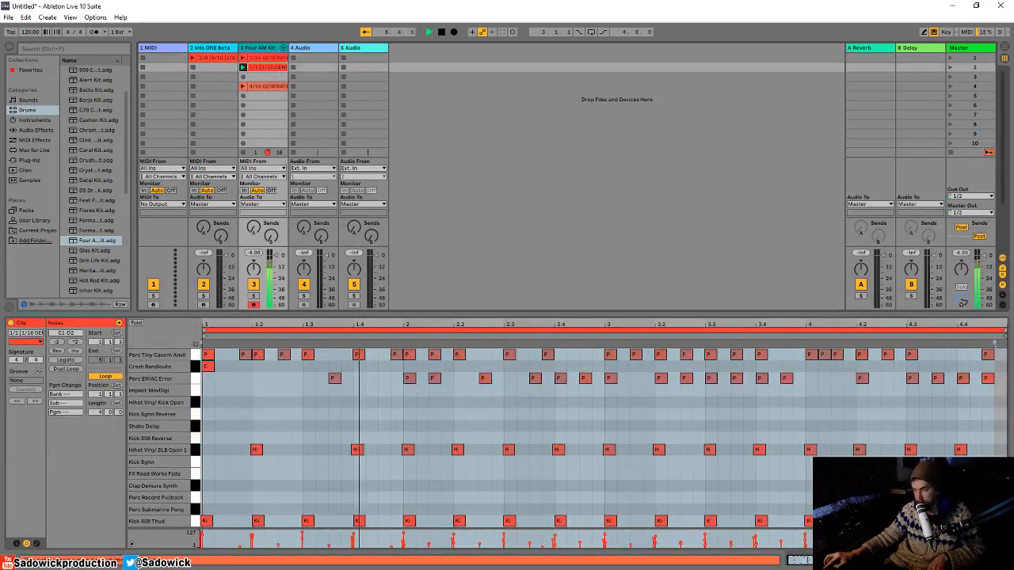
key("shift+Tab")
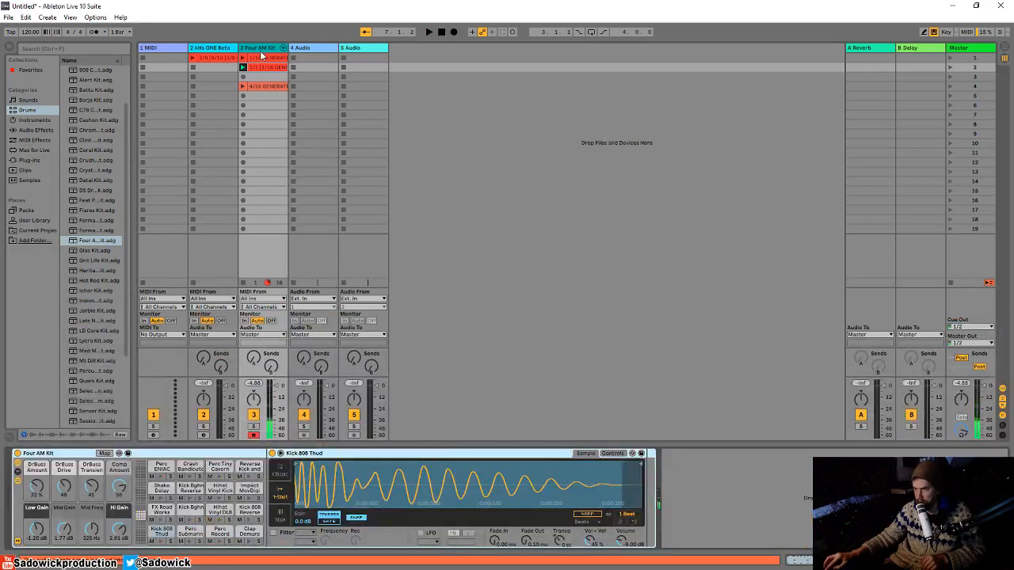
Delete the 4/16 GENERATE clip and the original 1/16 GENERATE clip from the Four AM Kit track
left_click(252, 86)
key("Delete")
left_click(264, 59)
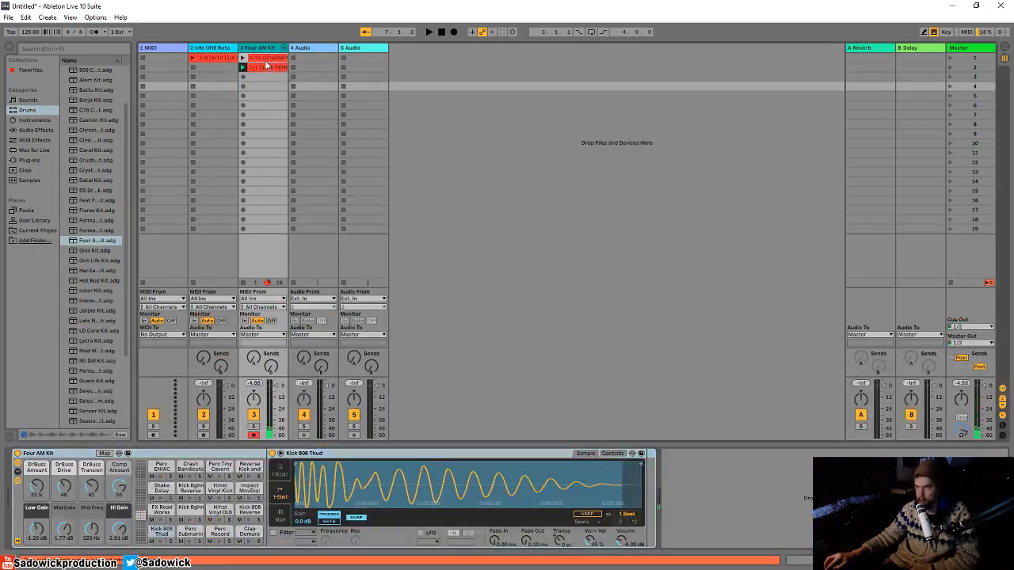
key("Delete")
Show the grooved clip's notes, examine the Kick 808 Thud hits and their velocities, and play the clip
double_click(261, 67)
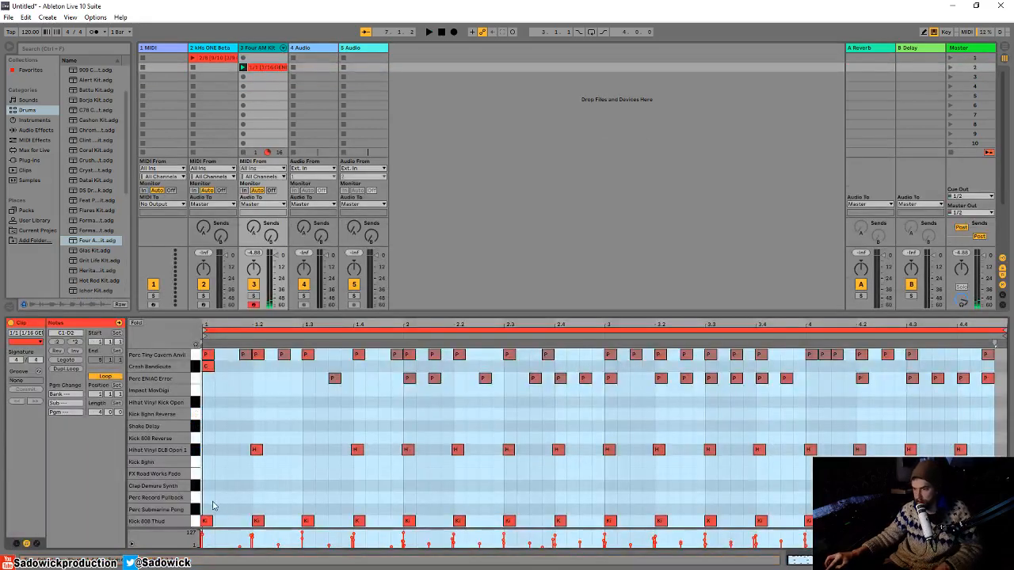
left_click_drag(366, 526, 961, 529)
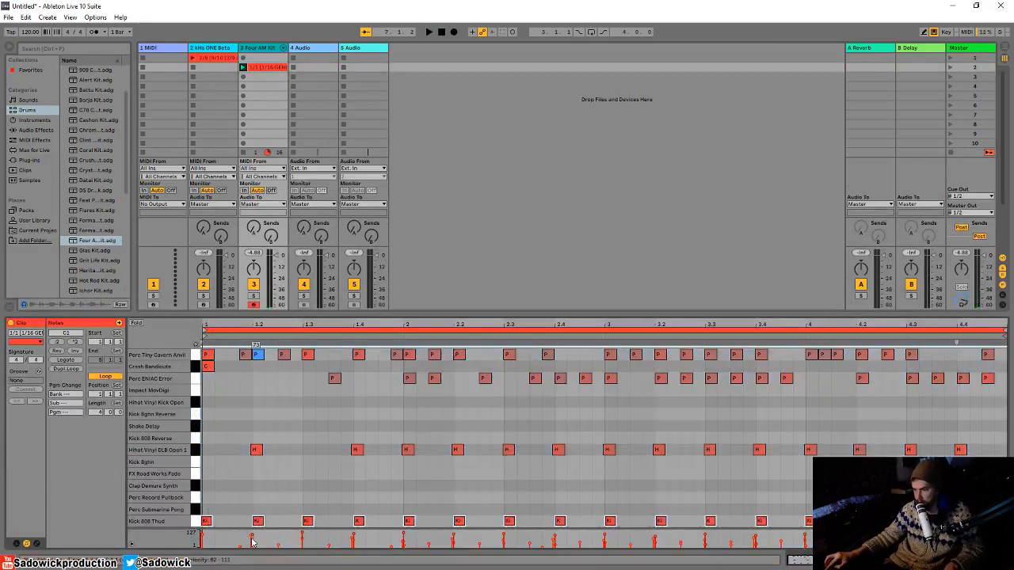
left_click_drag(253, 541, 293, 470)
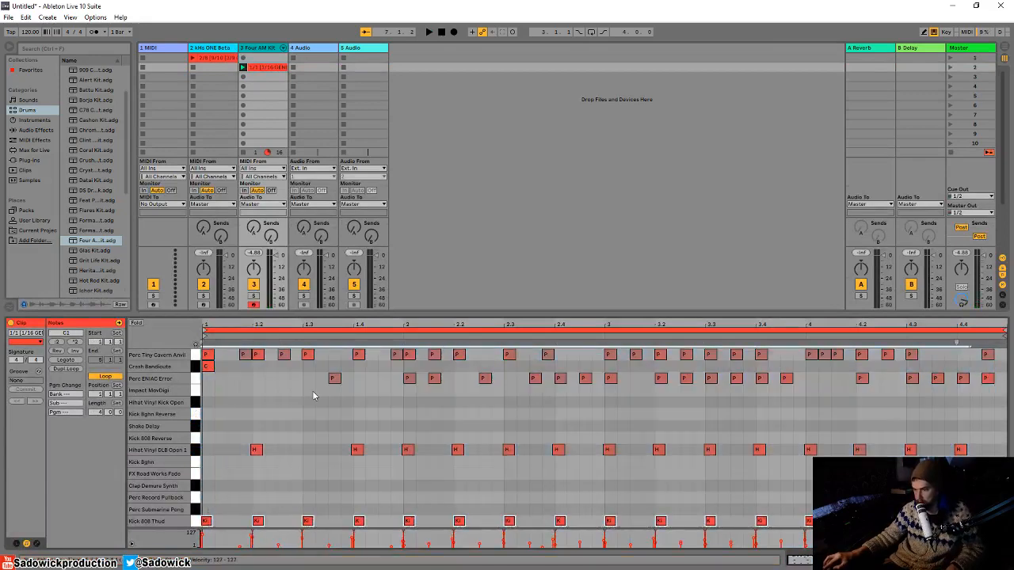
key("space")
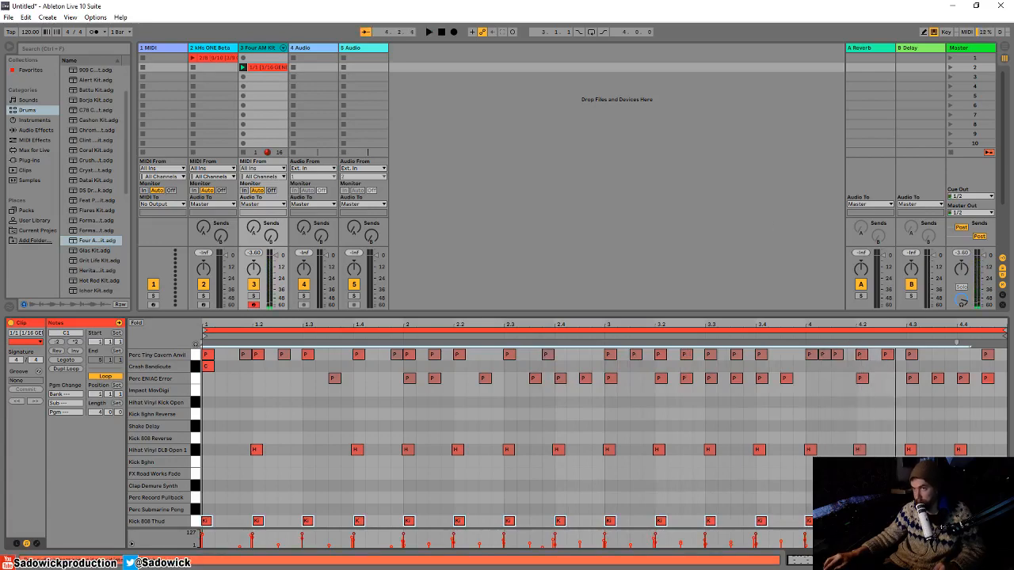
Generate a Magenta Studio Drumify version of the Four AM Kit track's 1/1 [1/16 GENERATE] clip into Clip Slot 3 at temperature 1.0
left_click(158, 49)
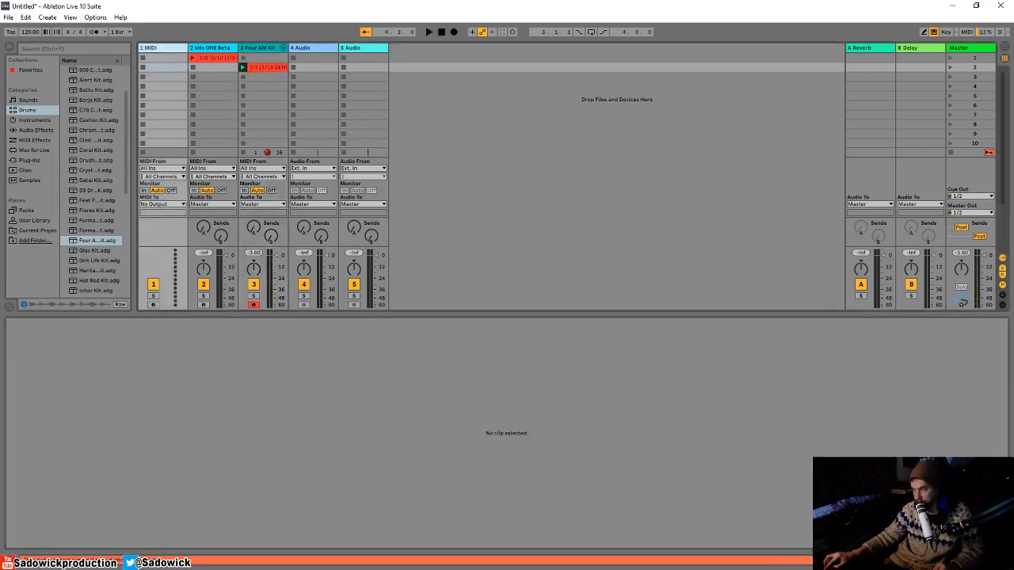
double_click(161, 48)
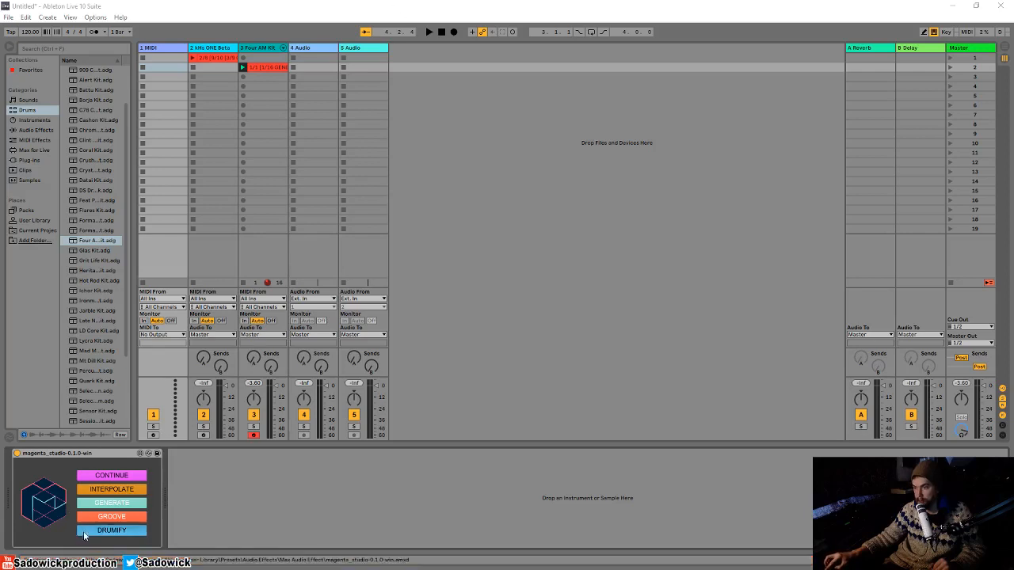
left_click(115, 536)
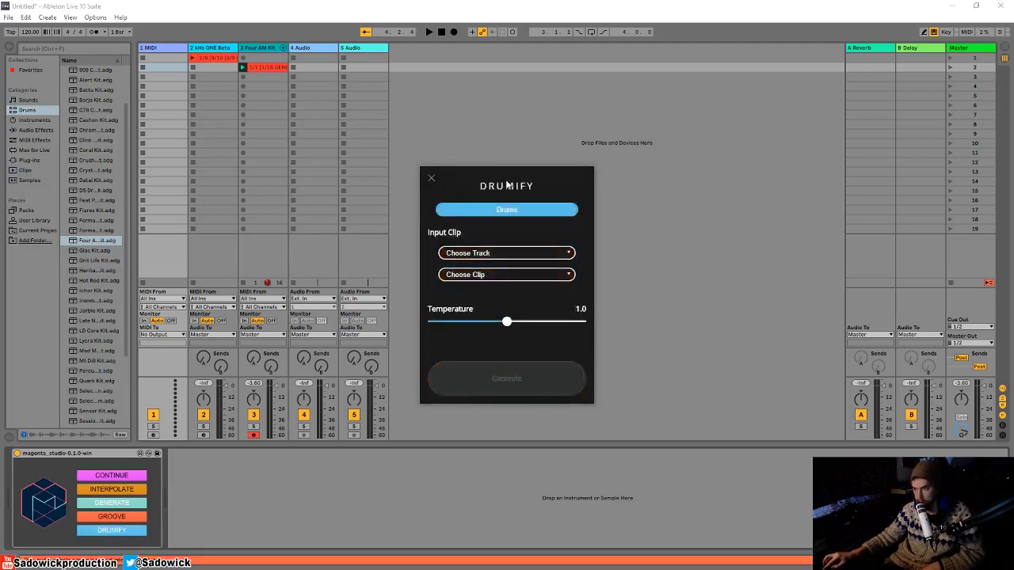
left_click_drag(506, 184, 475, 172)
left_click(479, 240)
left_click(483, 278)
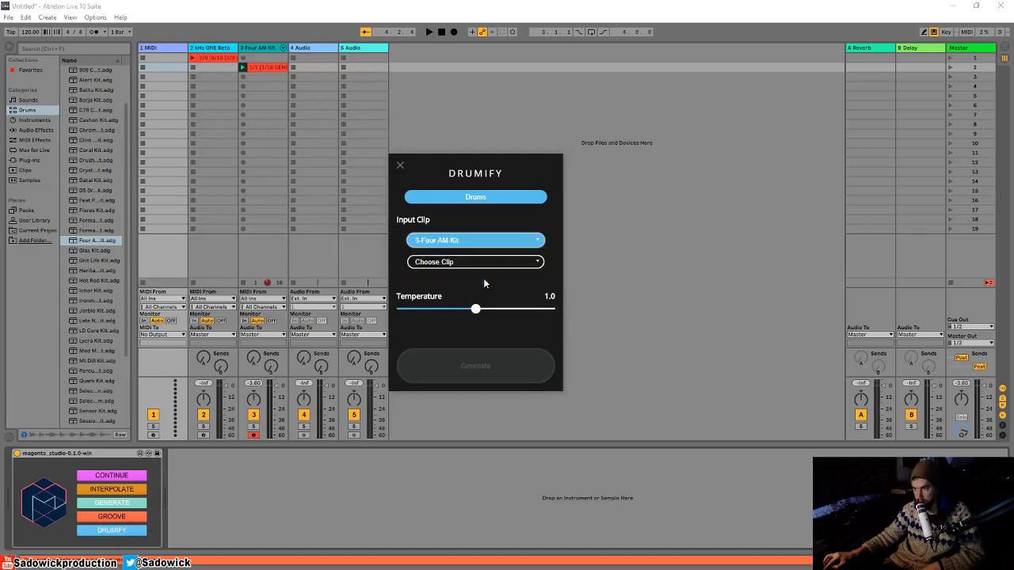
left_click(464, 262)
left_click(475, 280)
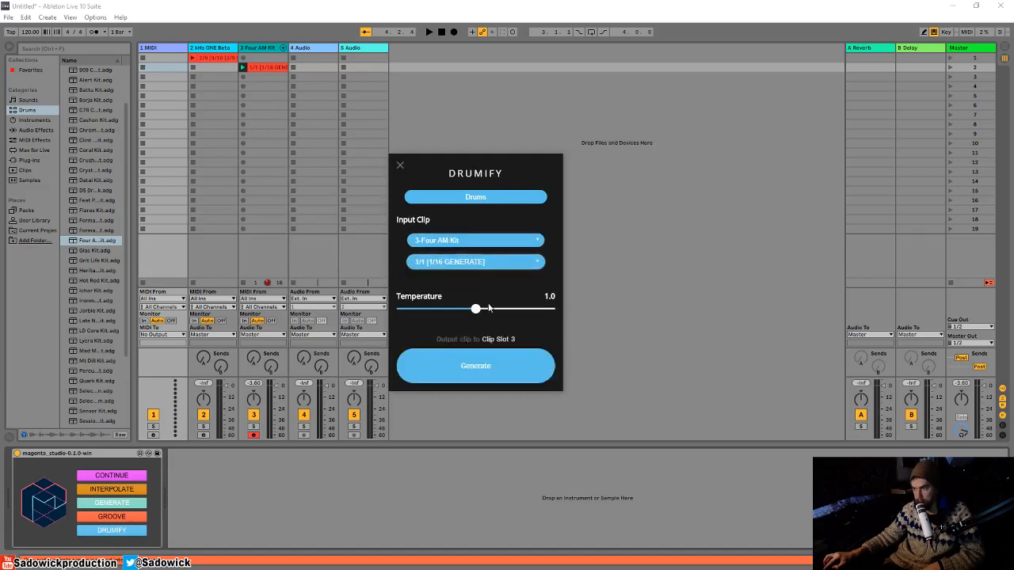
left_click(483, 376)
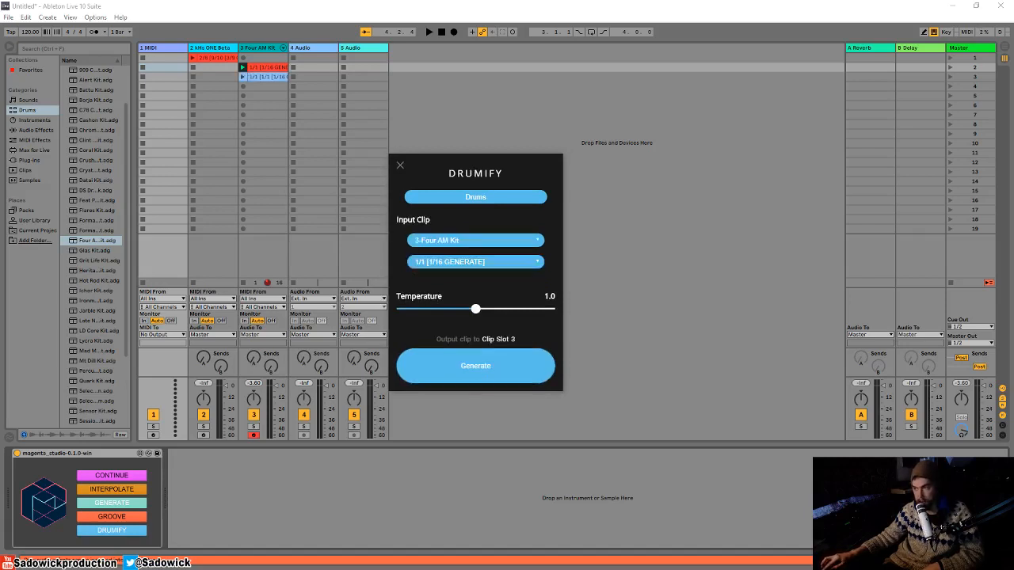
left_click(400, 165)
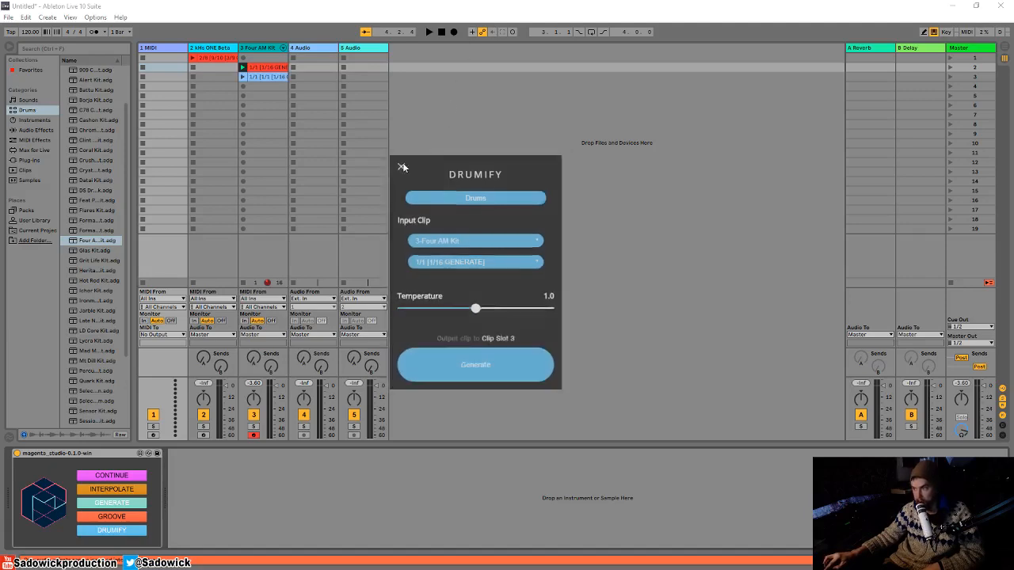
Play the Drumify clip in slot 3 and the grooved clip in slot 2 for comparison, and delete the Drumify clip
left_click(242, 77)
left_click(266, 77)
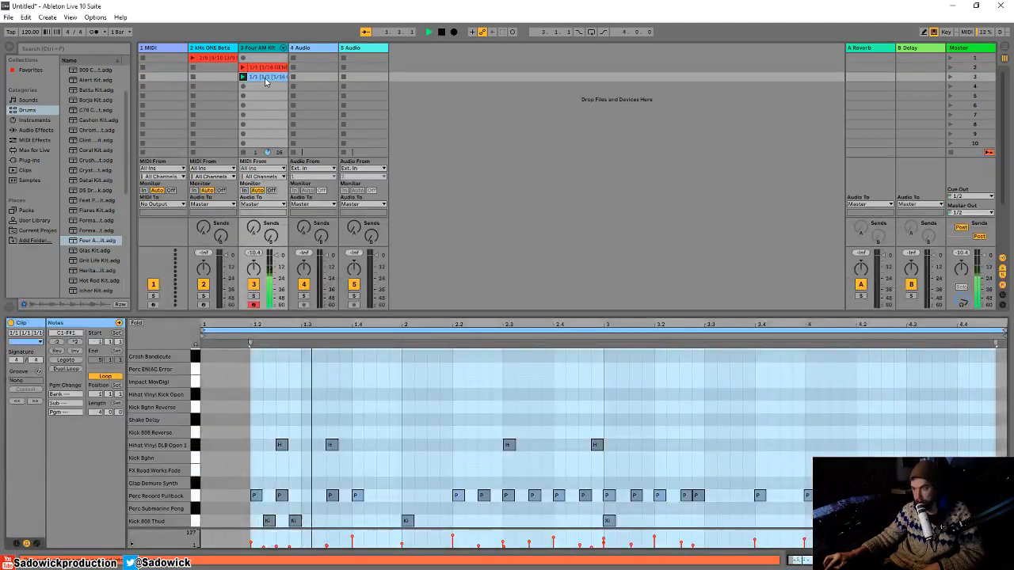
left_click(245, 67)
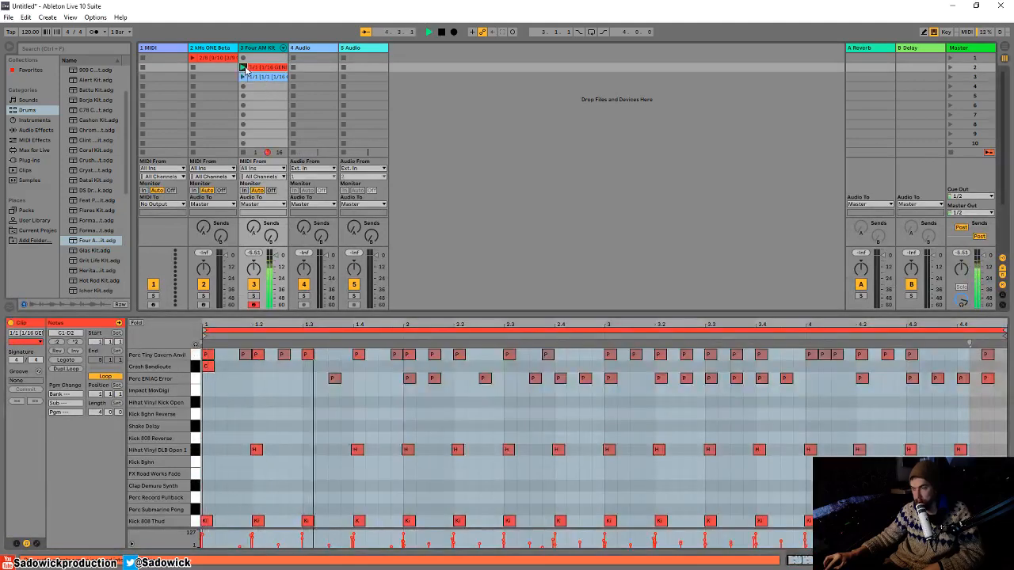
left_click(261, 78)
key("Delete")
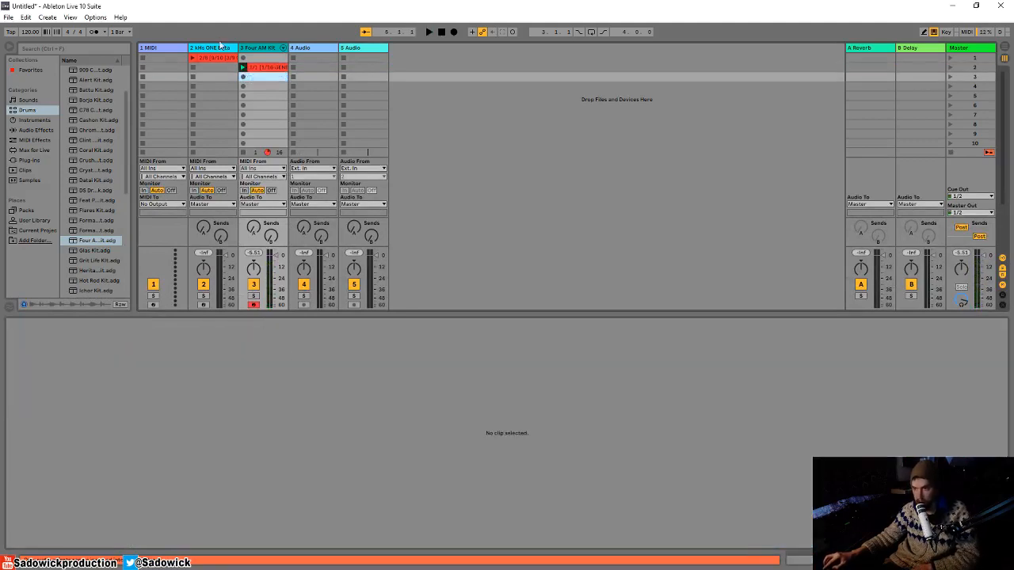
Play scene 1 with the grooved drum clip moved up to slot 1 beside the melody, and mute the Perc ENIAC pad
double_click(167, 47)
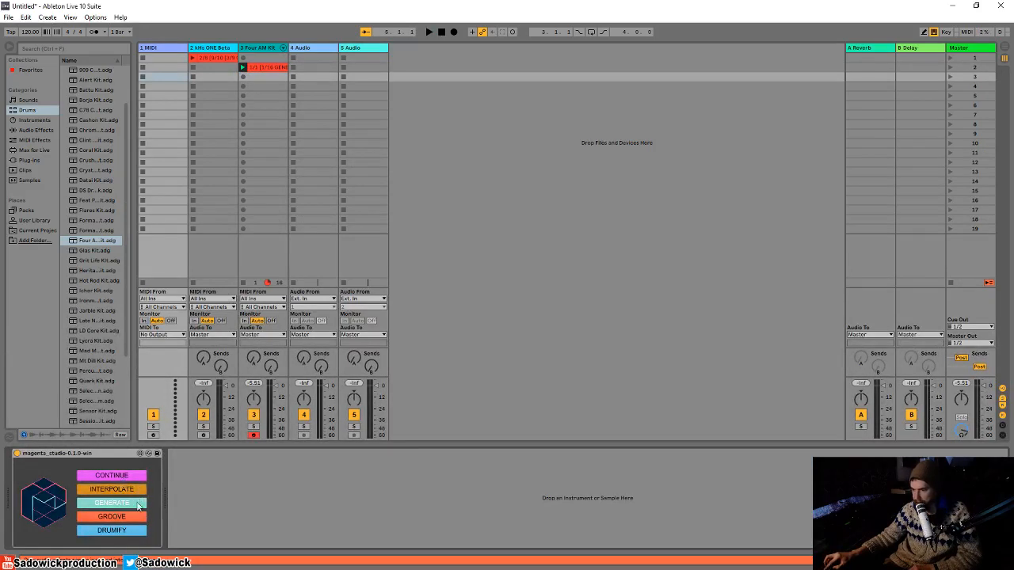
left_click(277, 239)
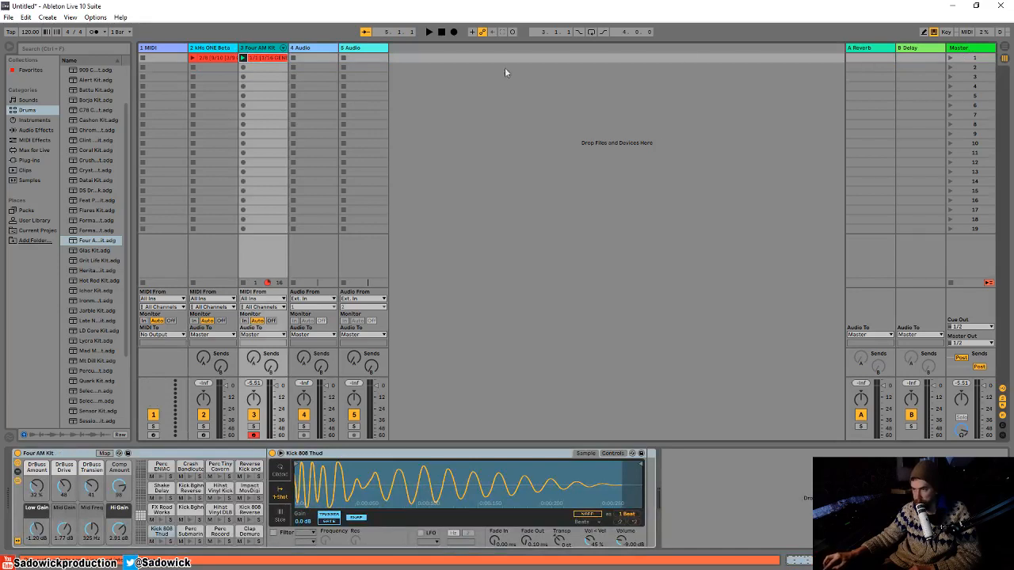
left_click(951, 58)
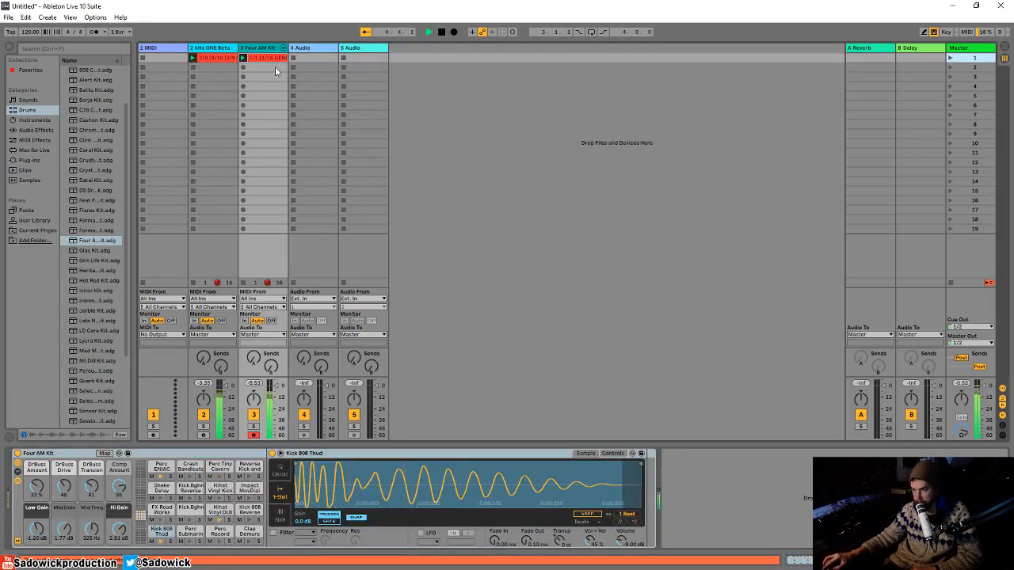
left_click(152, 477)
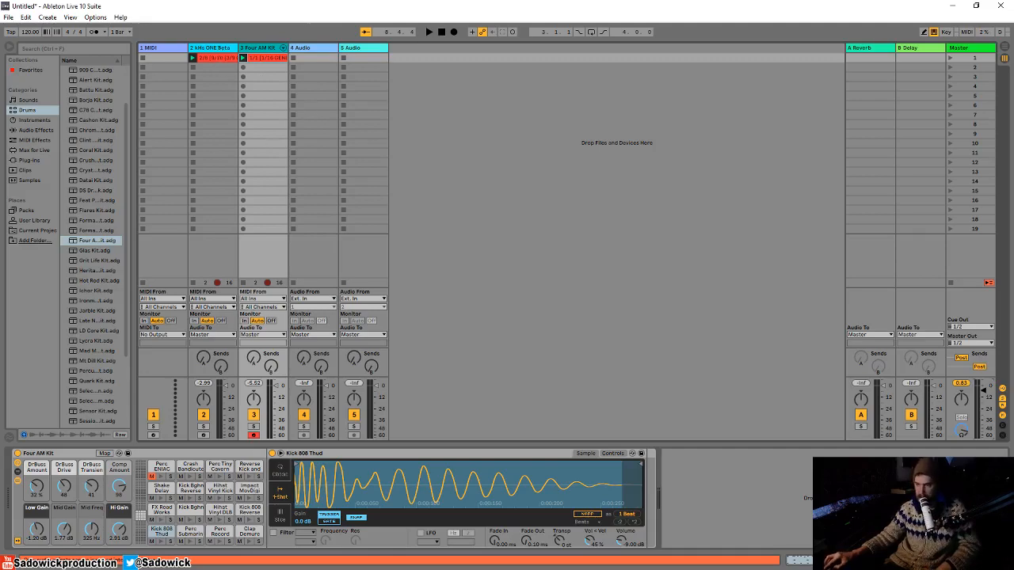
Create an empty one-bar MIDI clip in slot 2 of the kHs ONE Beta track
key("shift+Tab")
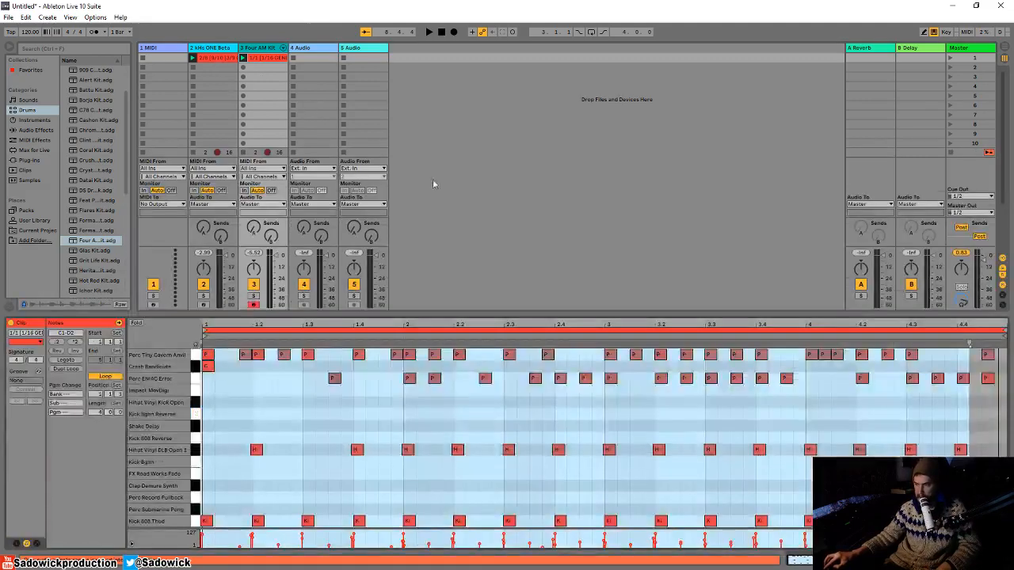
double_click(207, 65)
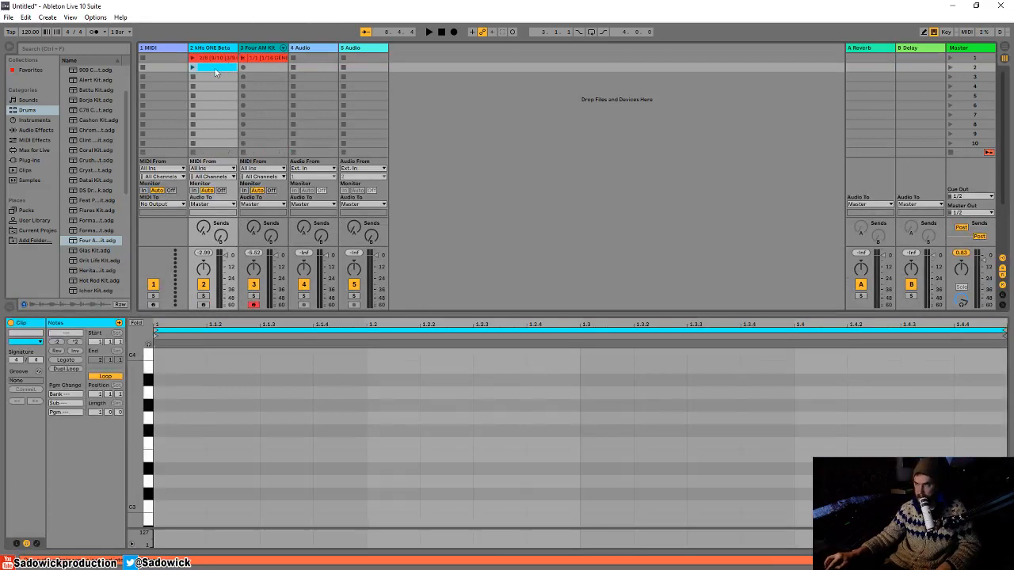
Try a row of four sixteenth-length F#3 notes at the clip's start, play the clip, and clear the notes
double_click(164, 430)
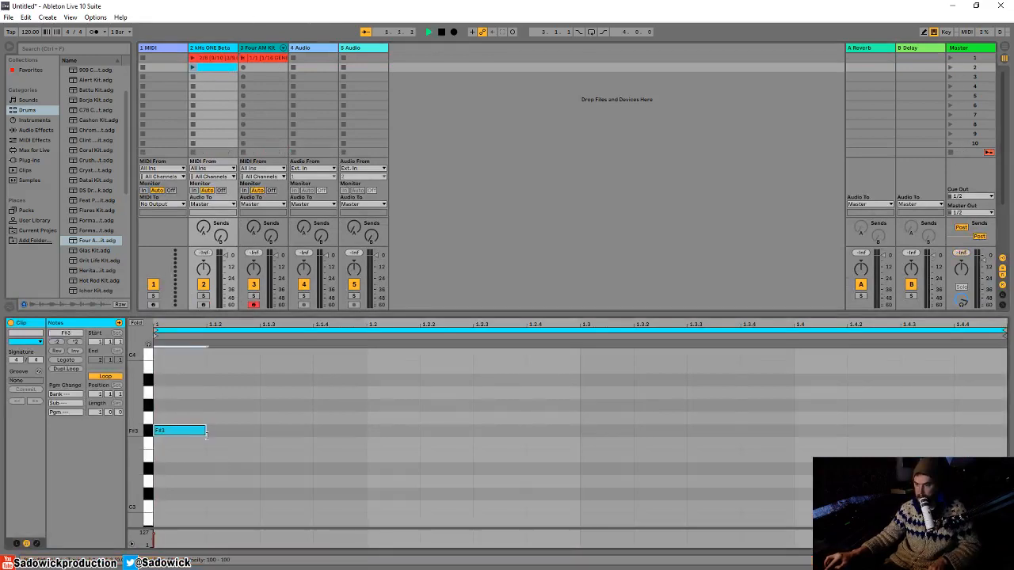
key("space")
left_click_drag(177, 449, 177, 447)
right_click(188, 433)
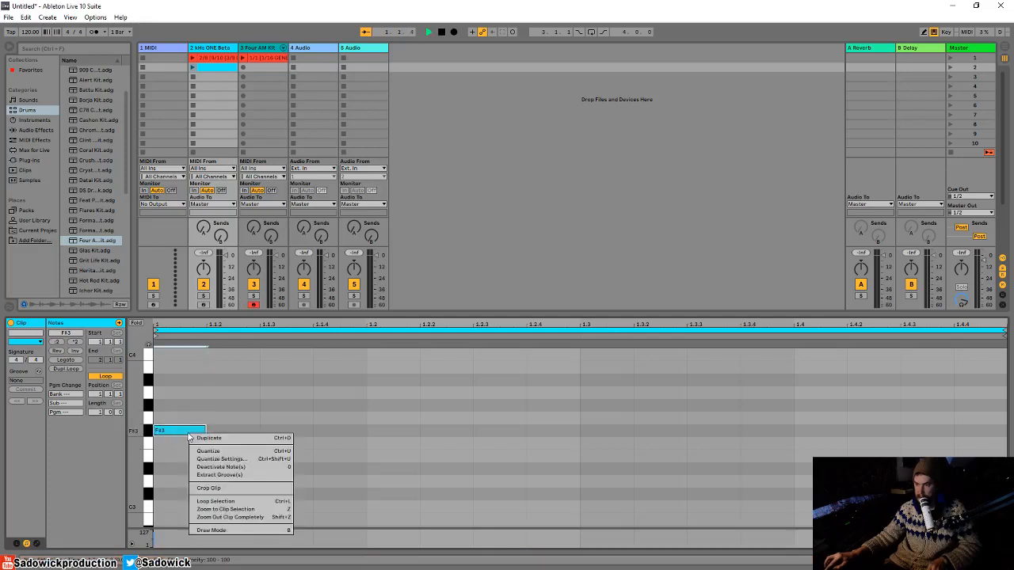
right_click(295, 425)
left_click(377, 389)
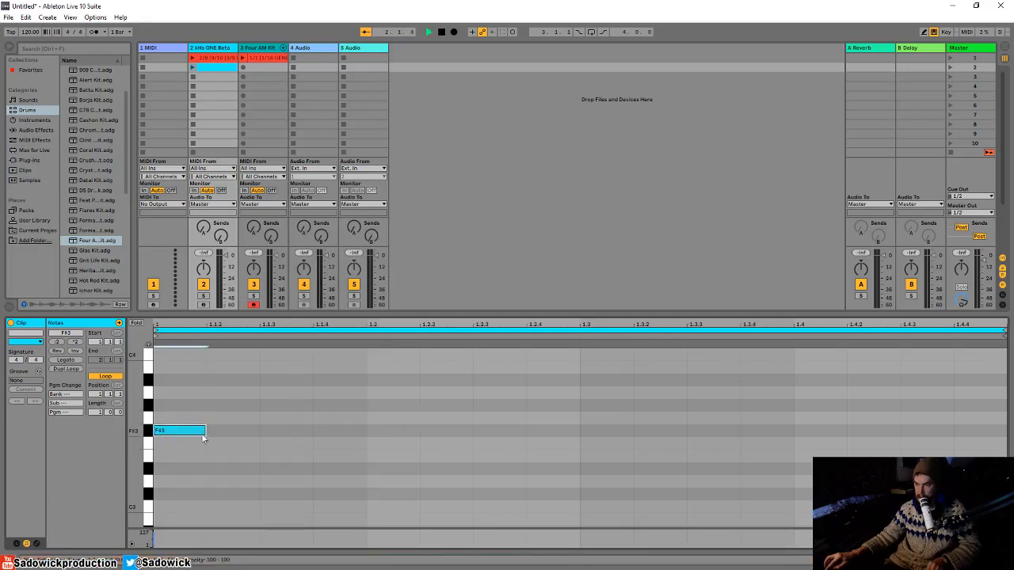
key("ctrl+d")
key("ctrl+d")
key("ctrl+d")
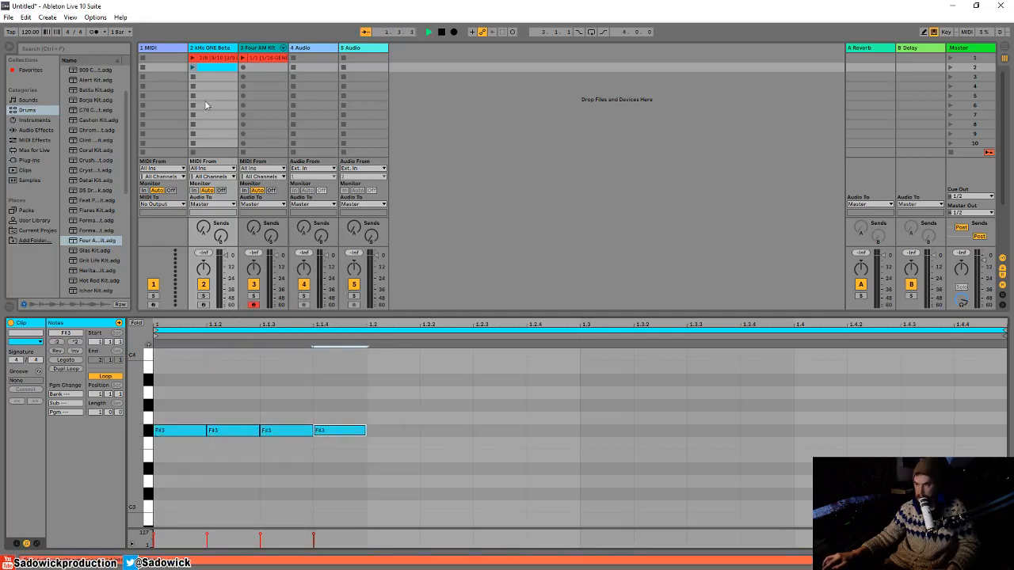
left_click(193, 68)
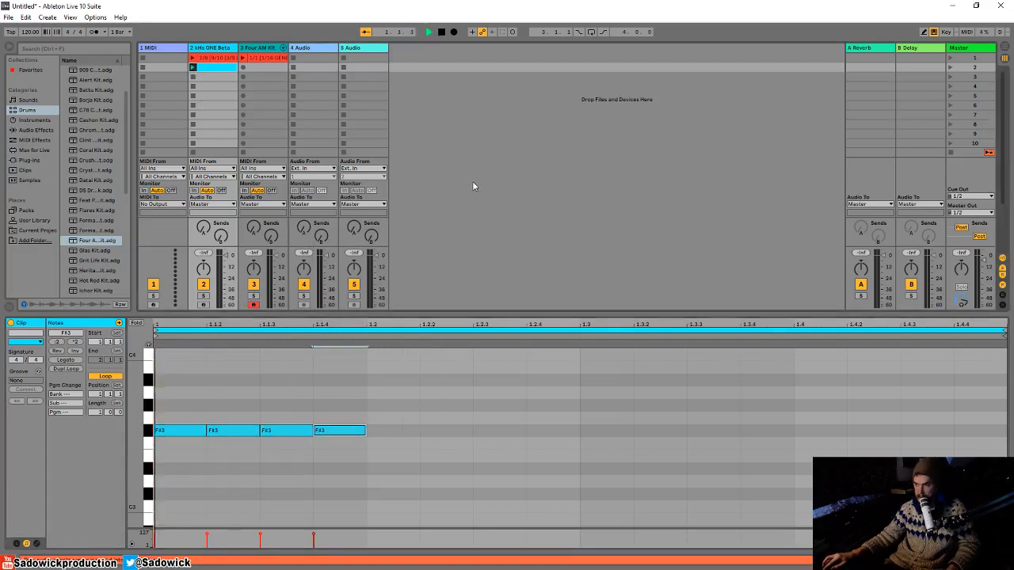
key("Delete")
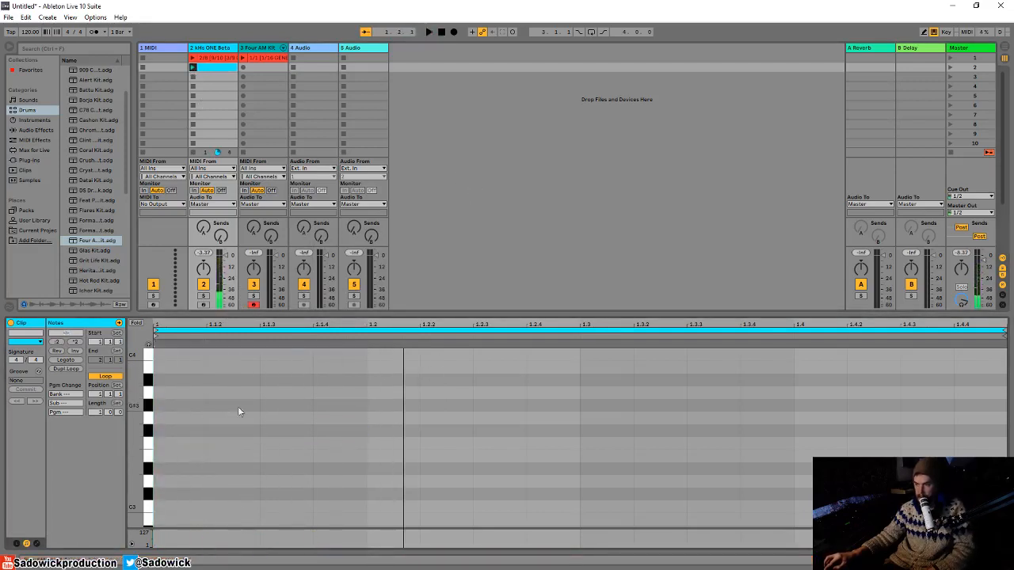
Fill the one-bar clip with eight back-to-back eighth-length F#3 notes, play it, and stop playback
double_click(189, 431)
left_click_drag(208, 431, 260, 431)
left_click_drag(245, 402, 214, 437)
key("ctrl+d")
key("ctrl+d")
key("ctrl+d")
key("ctrl+d")
key("ctrl+d")
key("ctrl+d")
key("ctrl+d")
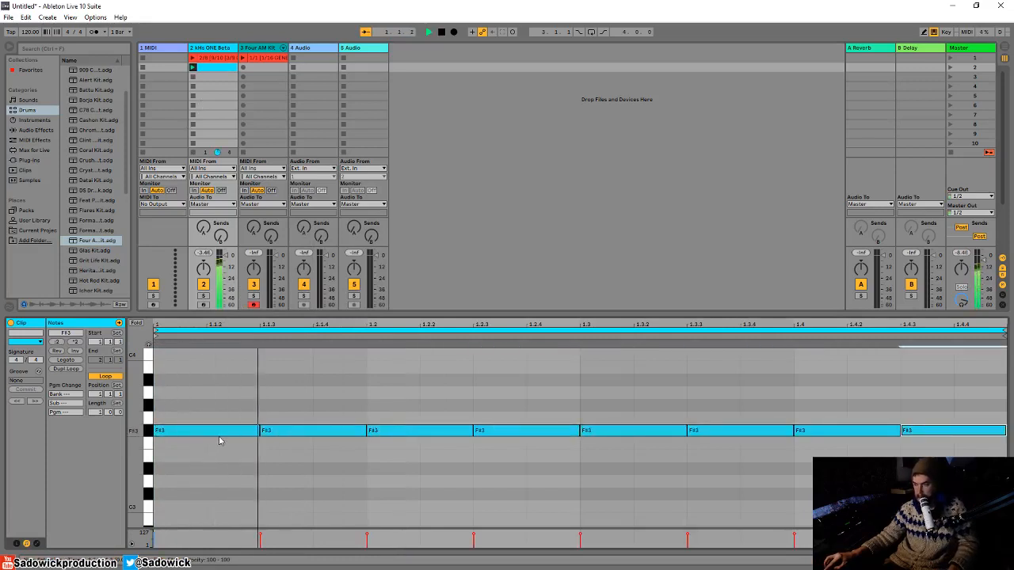
key("space")
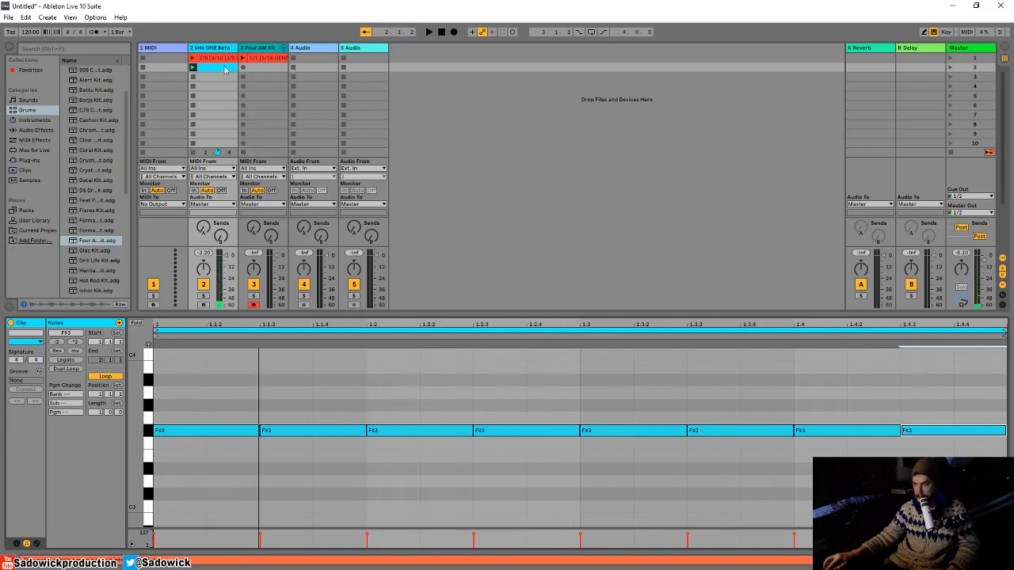
Generate eight 4-bar melody variations with Magenta's Continue, using the Slot 2 clip on 2-kHs ONE Beta as input
key("shift+Tab")
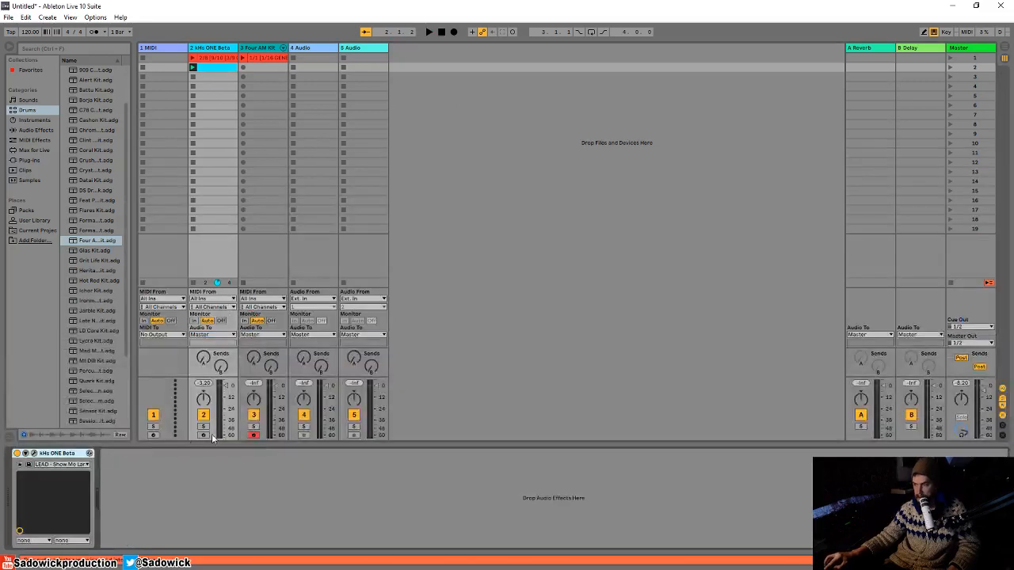
left_click(159, 51)
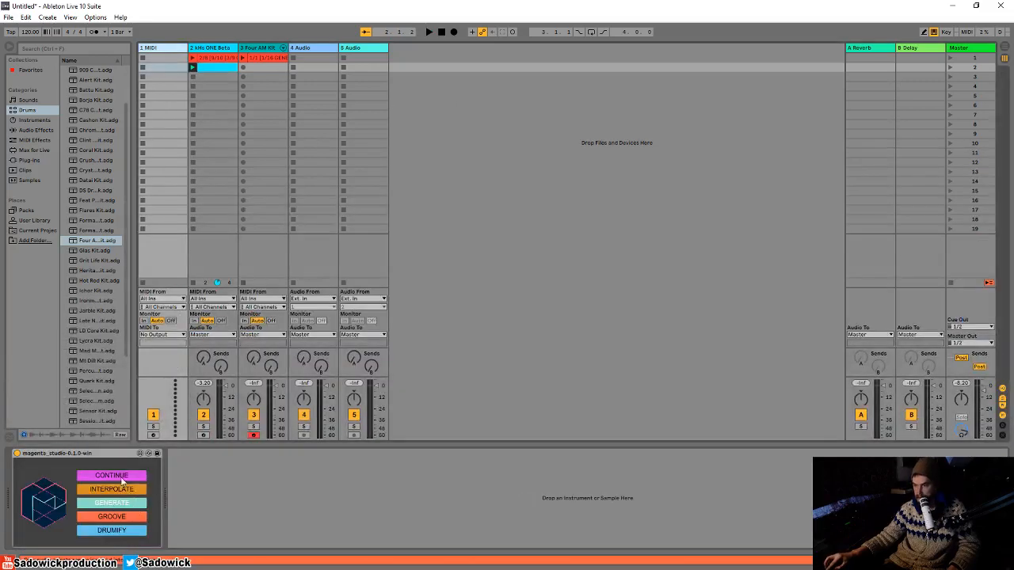
left_click(121, 477)
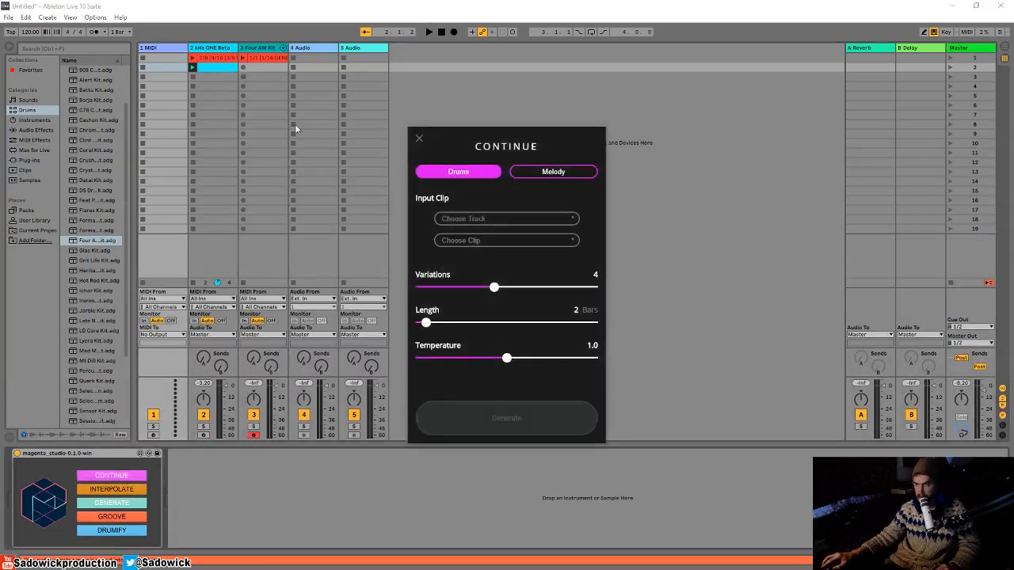
left_click(539, 173)
left_click(487, 219)
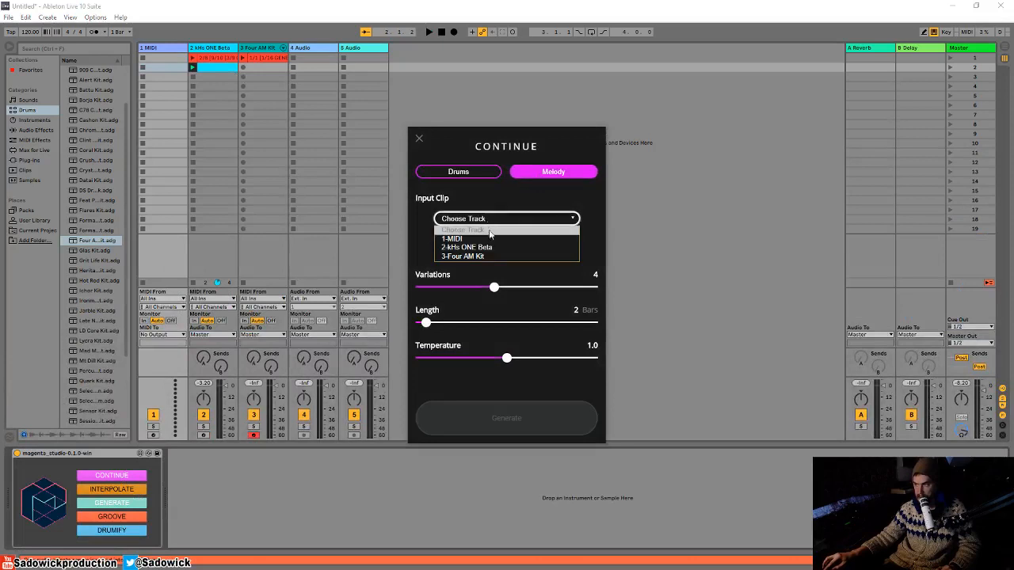
left_click(469, 246)
left_click(468, 242)
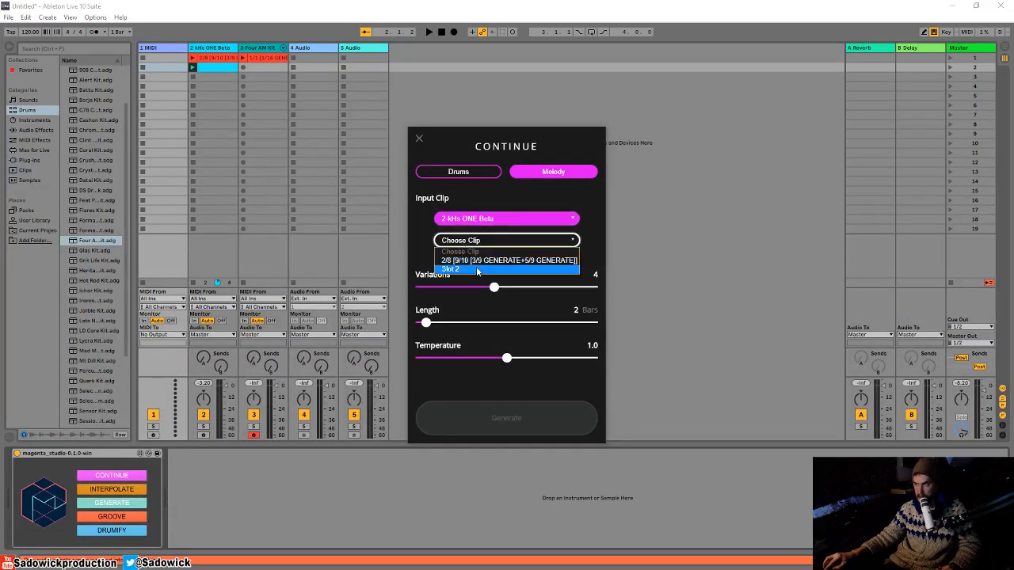
left_click(477, 270)
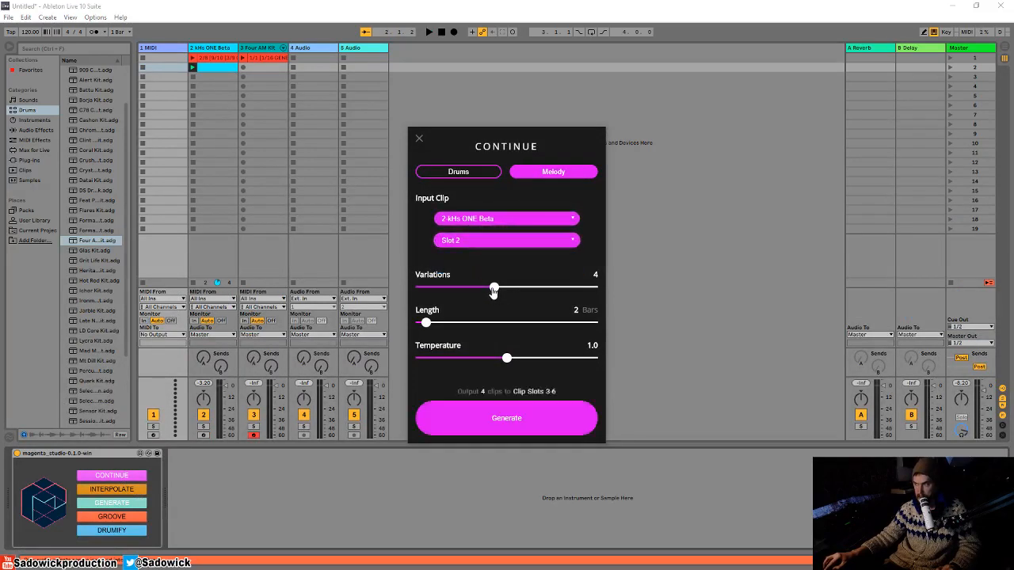
left_click_drag(493, 289, 594, 288)
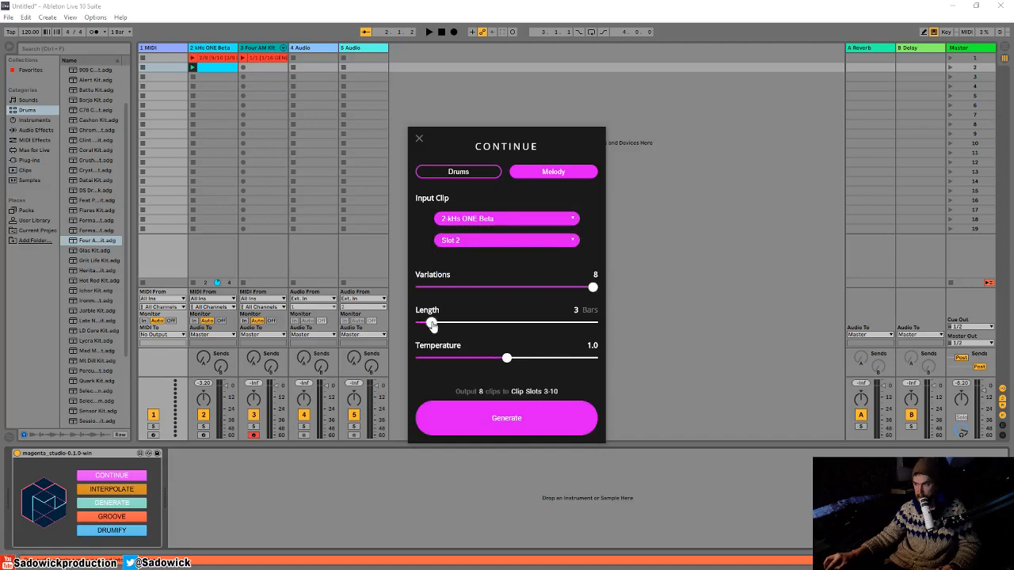
left_click(532, 426)
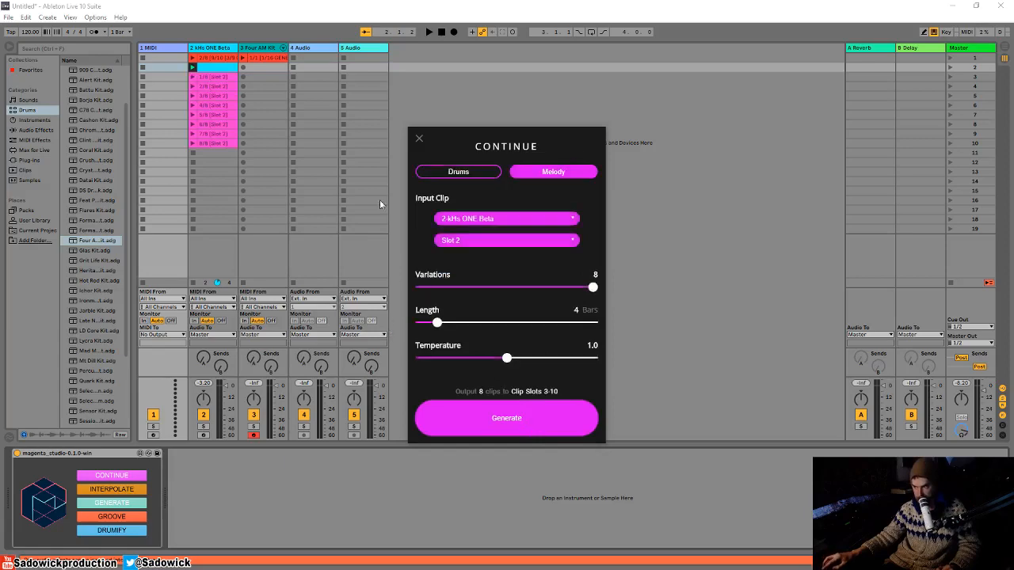
Audition the eight continuation clips in order, from 1/8 to 8/8, comparing their notes, and reselect the first one
double_click(215, 80)
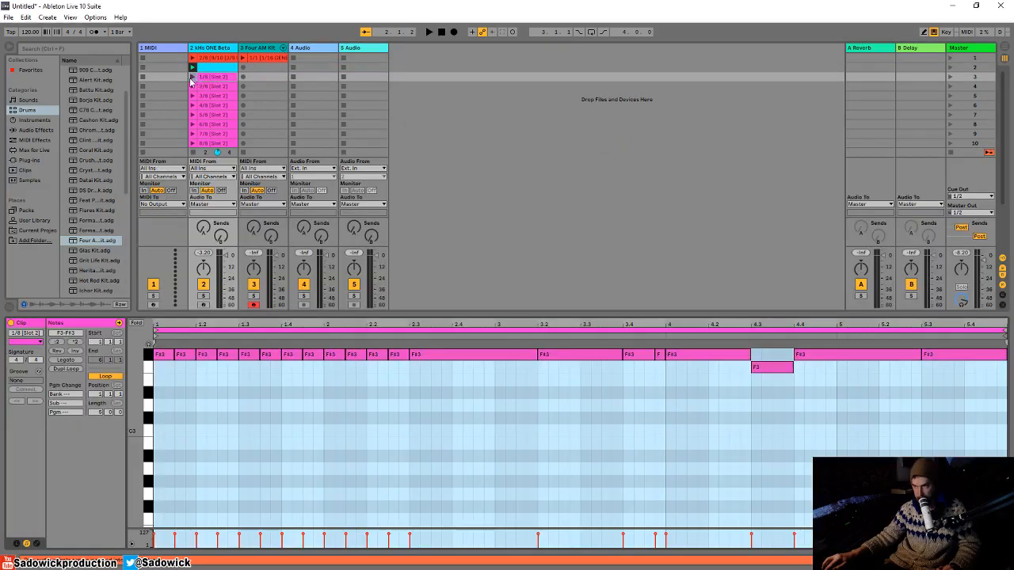
left_click(191, 77)
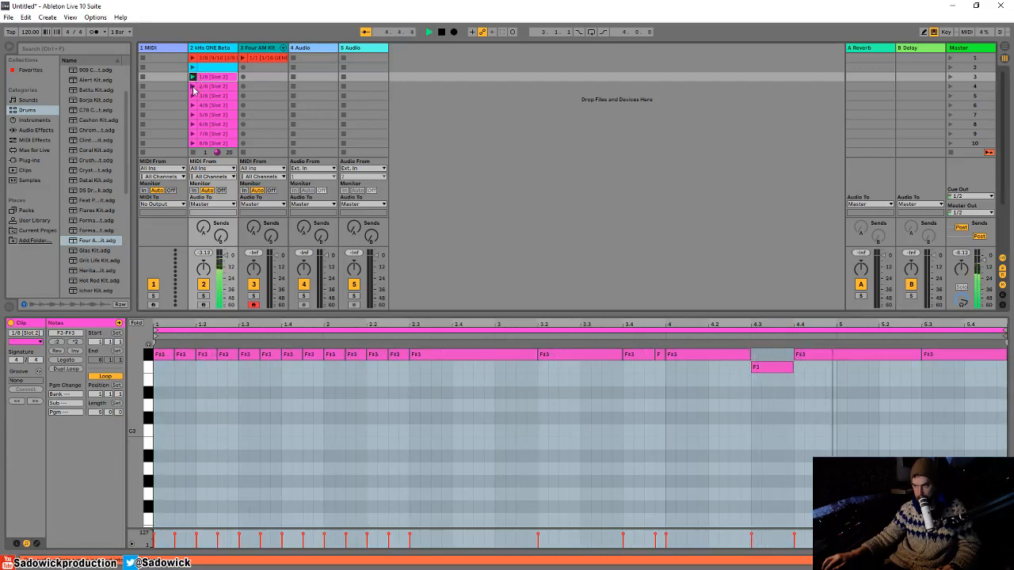
left_click(193, 89)
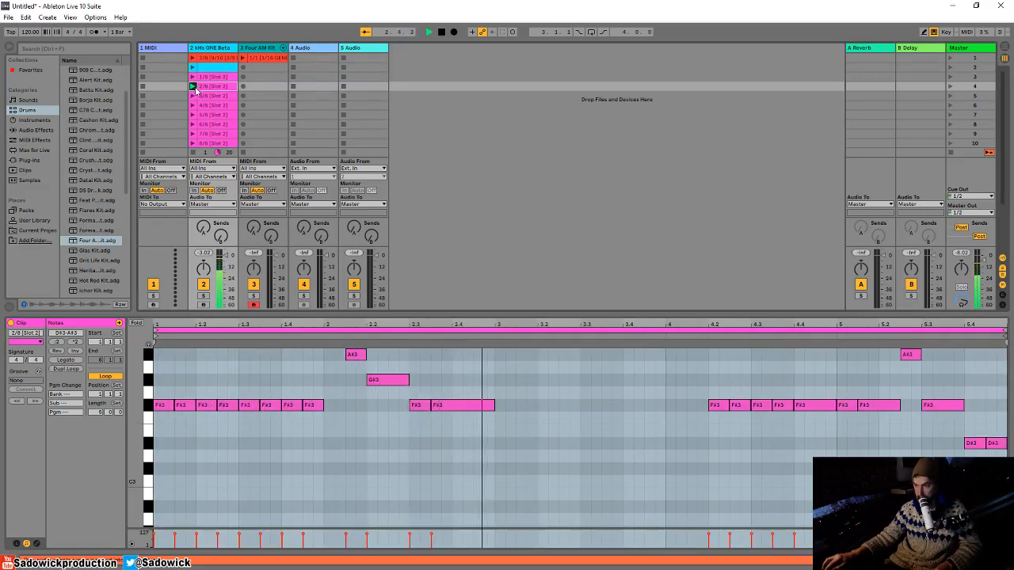
left_click(192, 96)
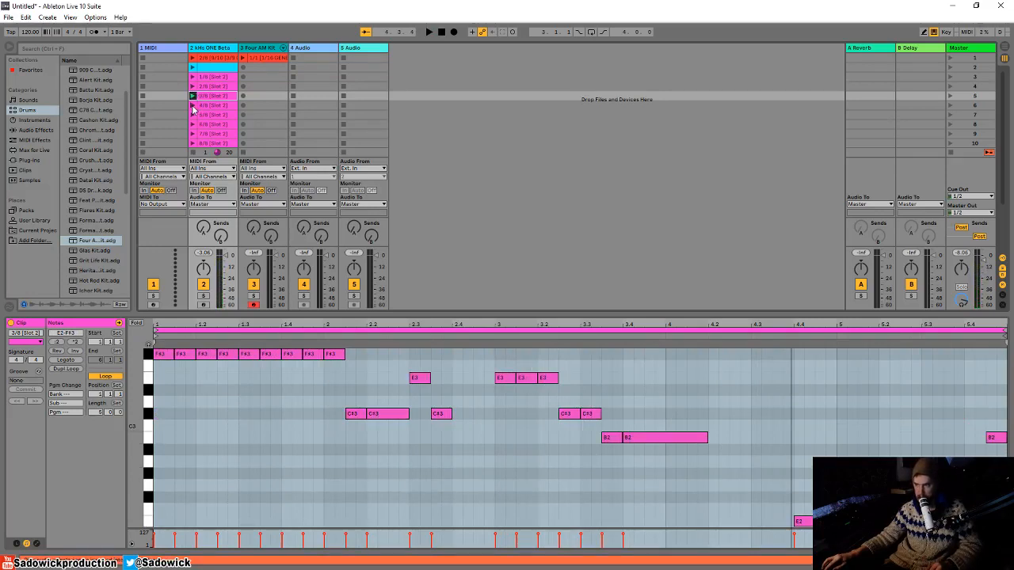
left_click(193, 105)
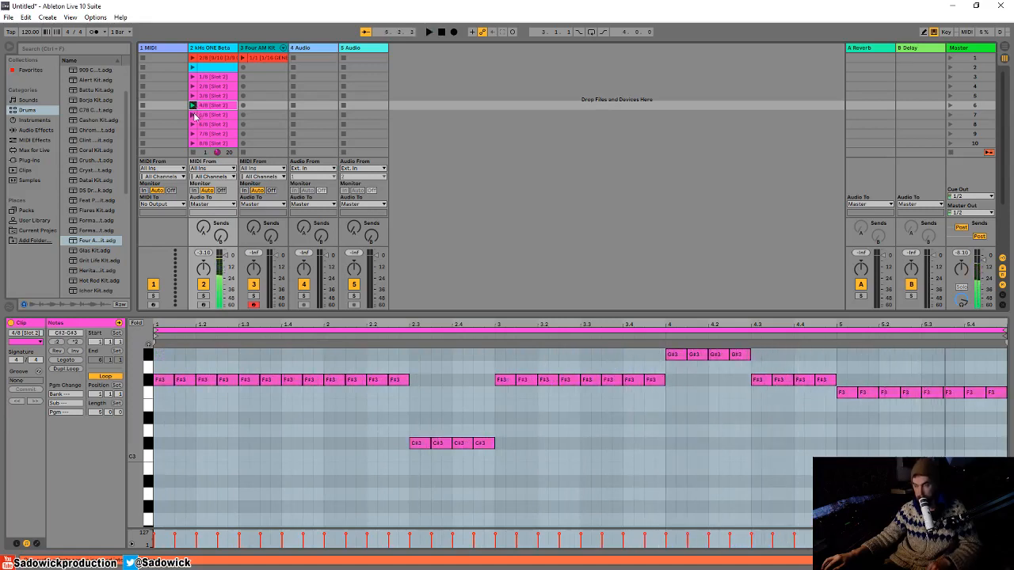
left_click(194, 115)
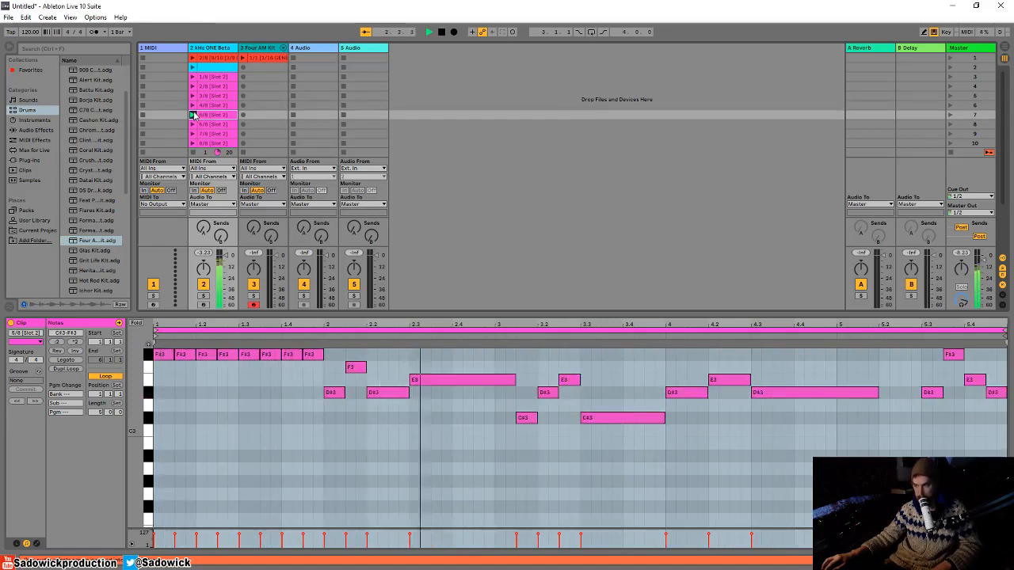
left_click(193, 125)
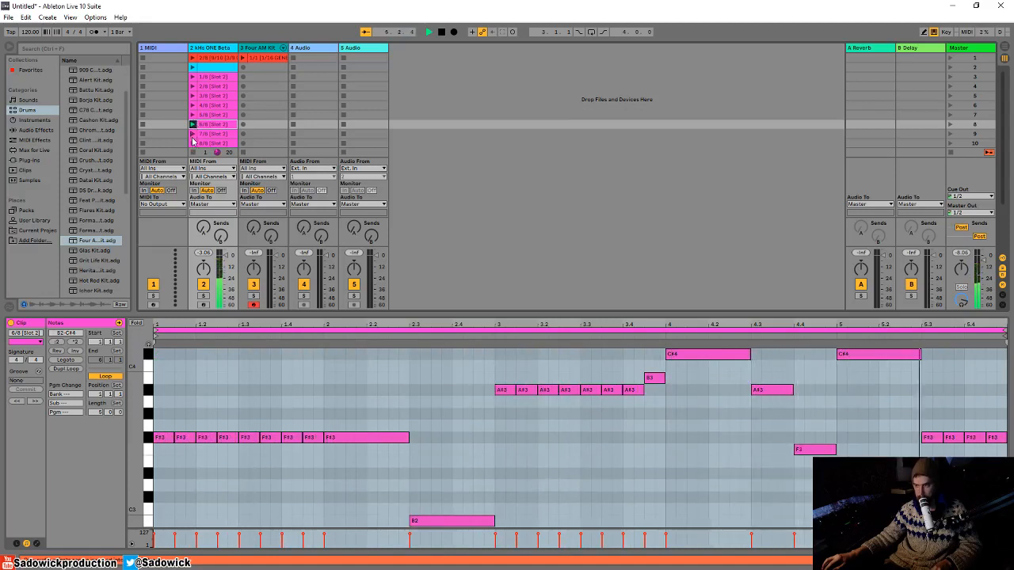
left_click(192, 134)
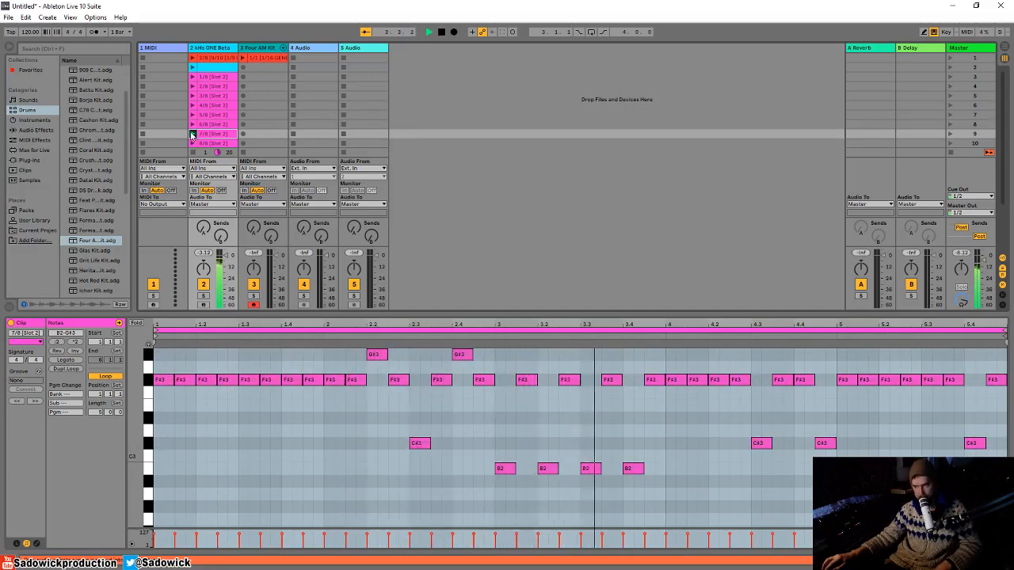
left_click(192, 143)
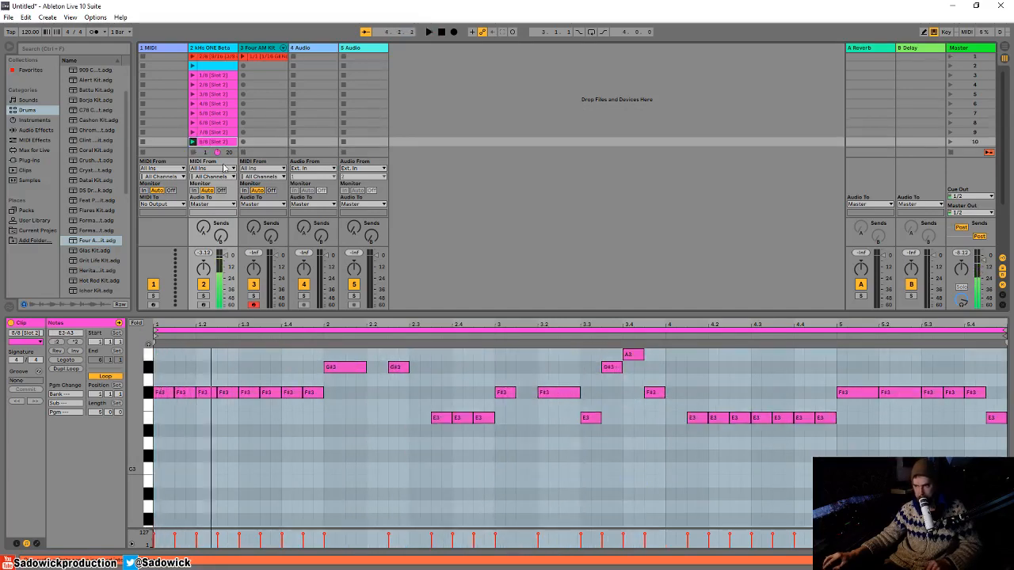
left_click(216, 76)
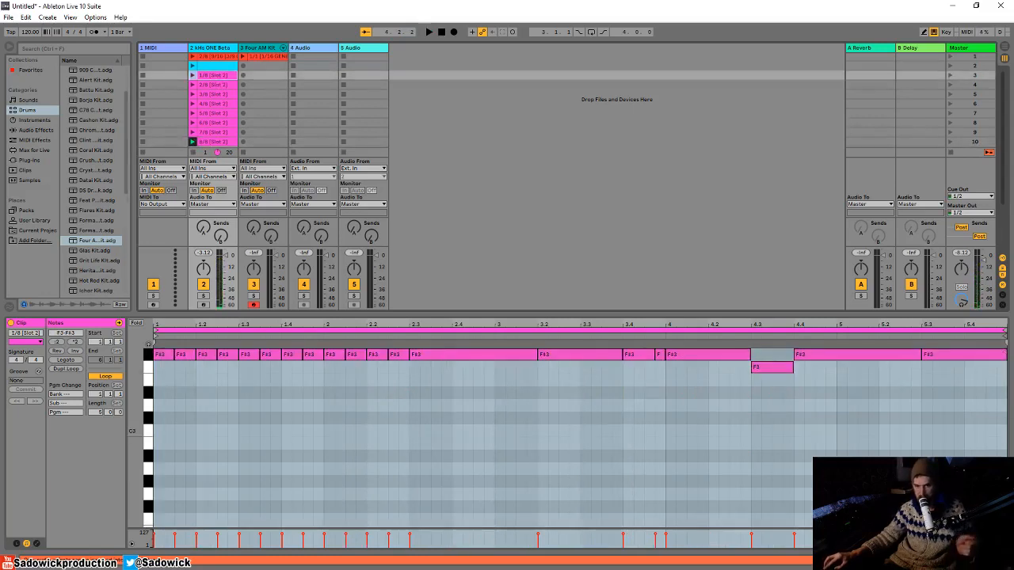